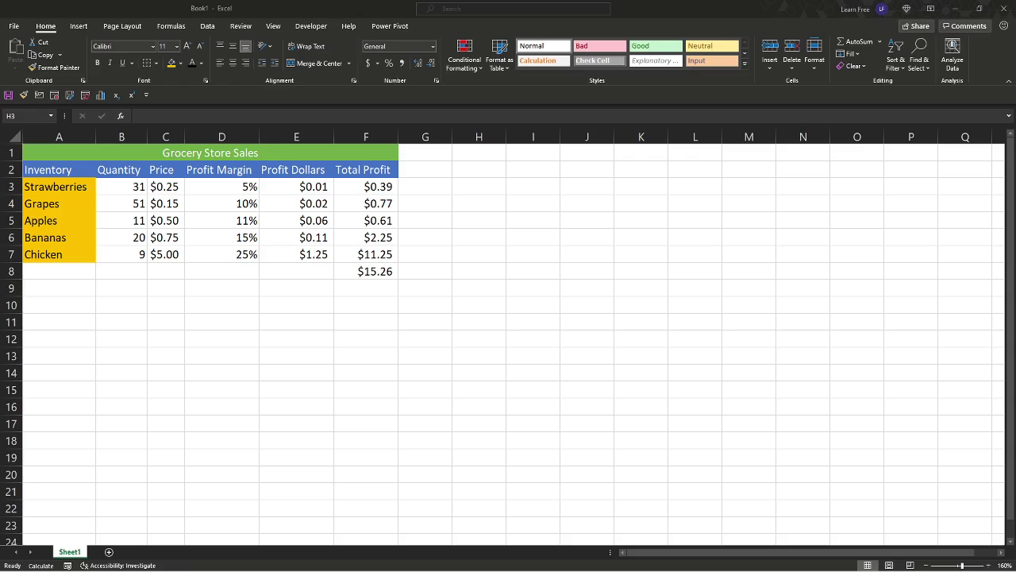
click(273, 242)
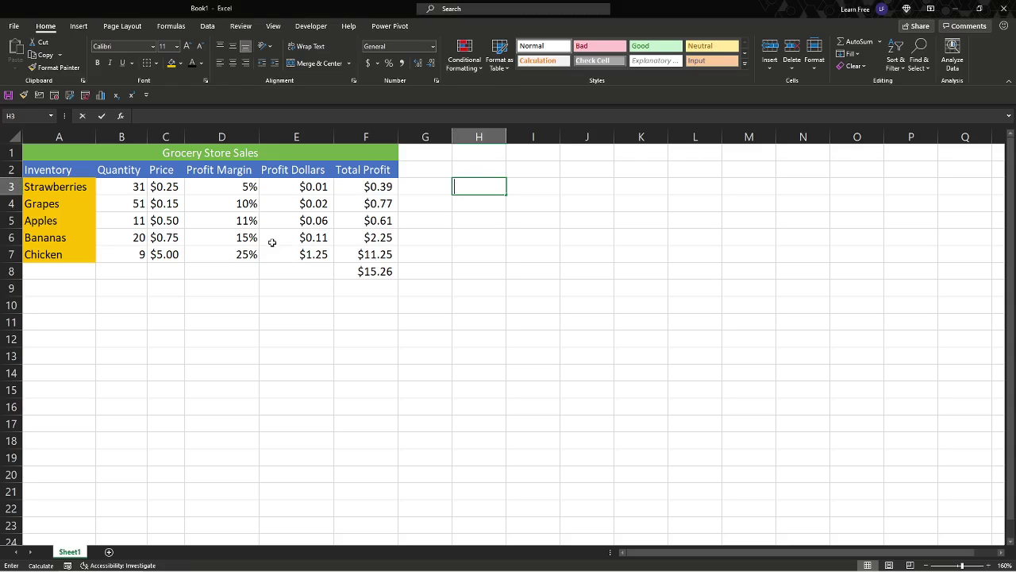
click(71, 170)
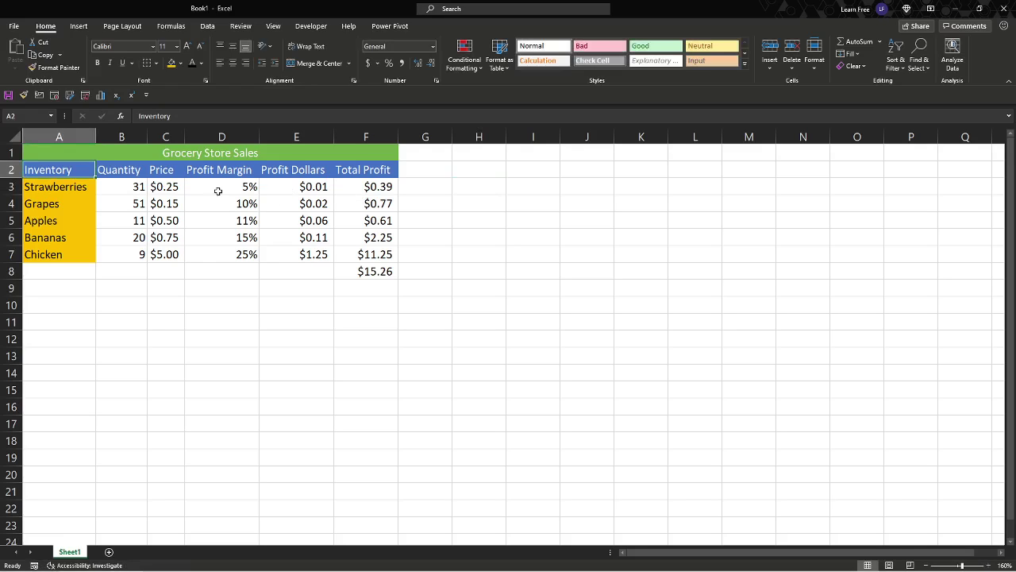
Try a Strawberries quantity of 32 in B3 and restore it to 31
click(136, 191)
text(32)
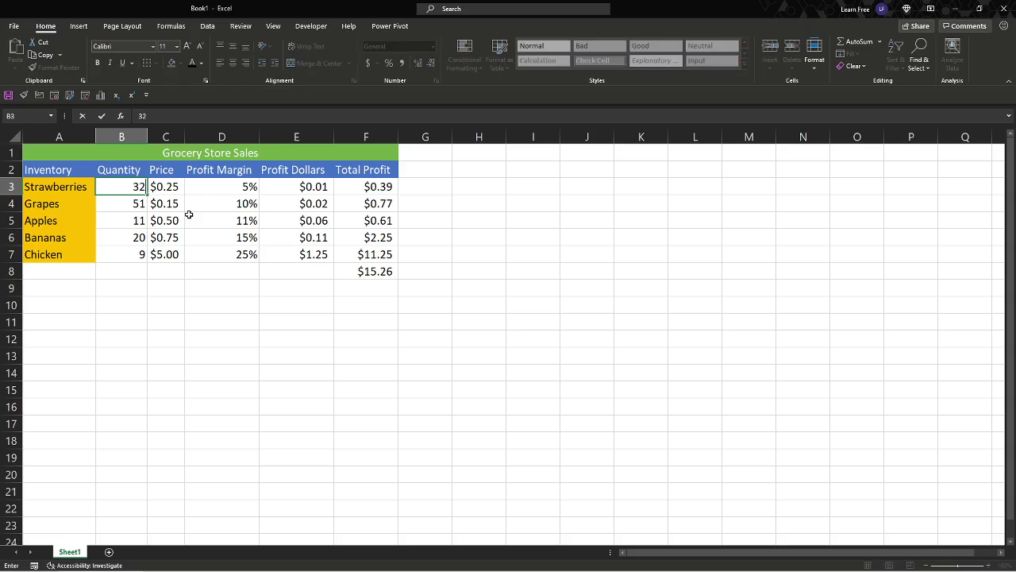
key(Return)
key(Up)
text(31)
key(Return)
click(278, 189)
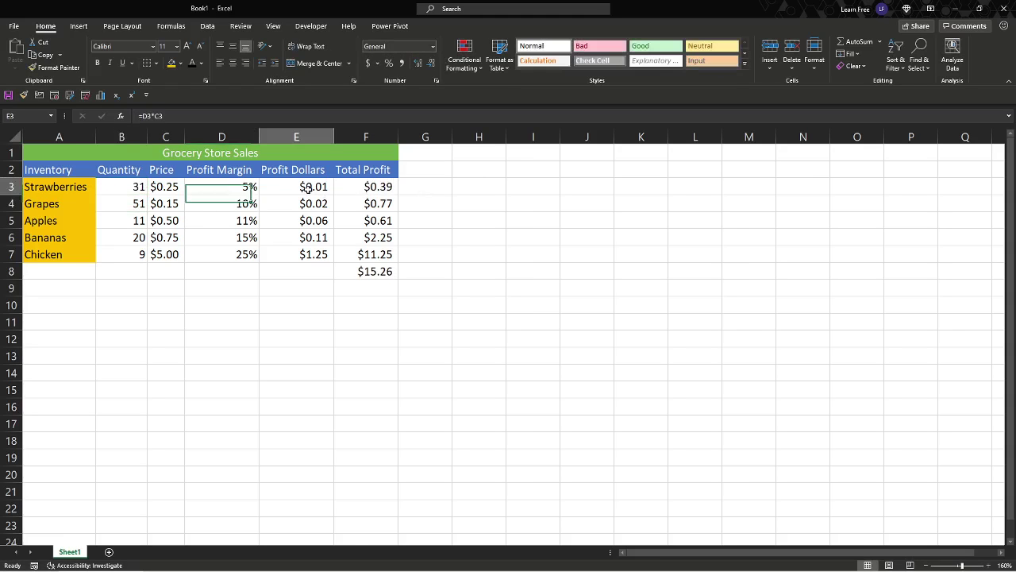
click(354, 188)
click(82, 186)
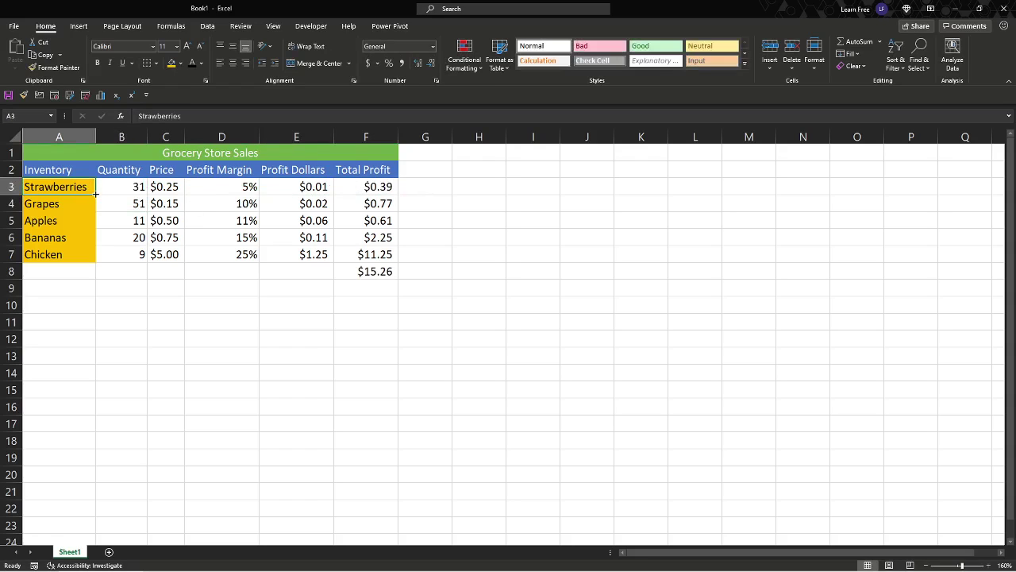
click(120, 299)
click(118, 288)
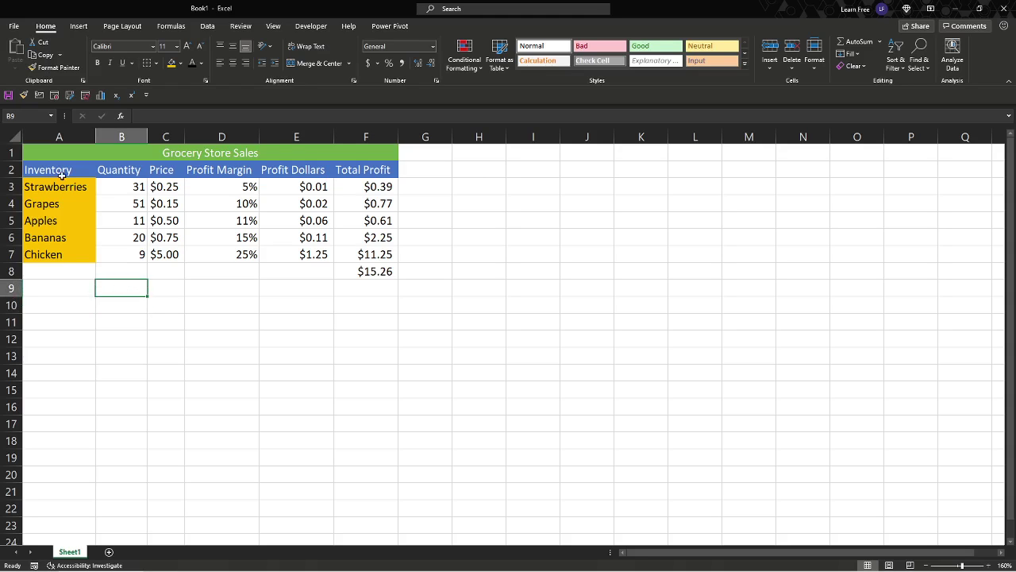
Apply Outside Borders to the grocery sales table in A1:F7
drag(186, 152, 262, 252)
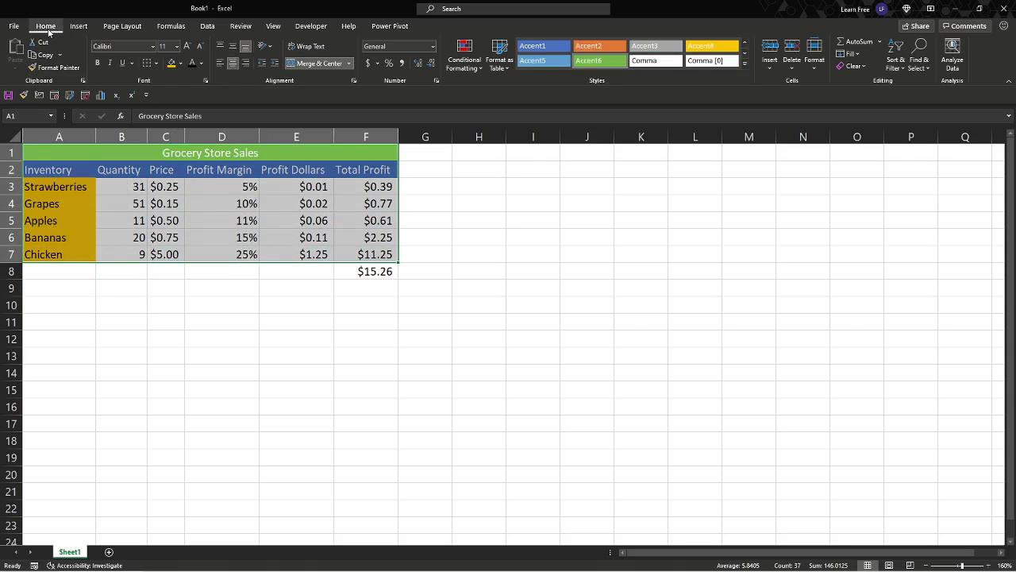
click(155, 67)
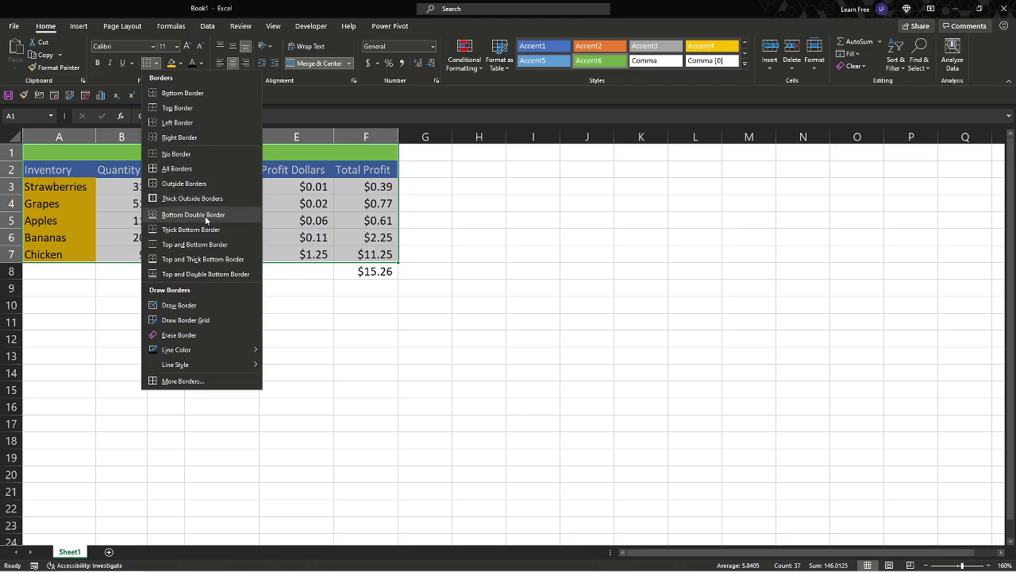
click(204, 187)
click(205, 286)
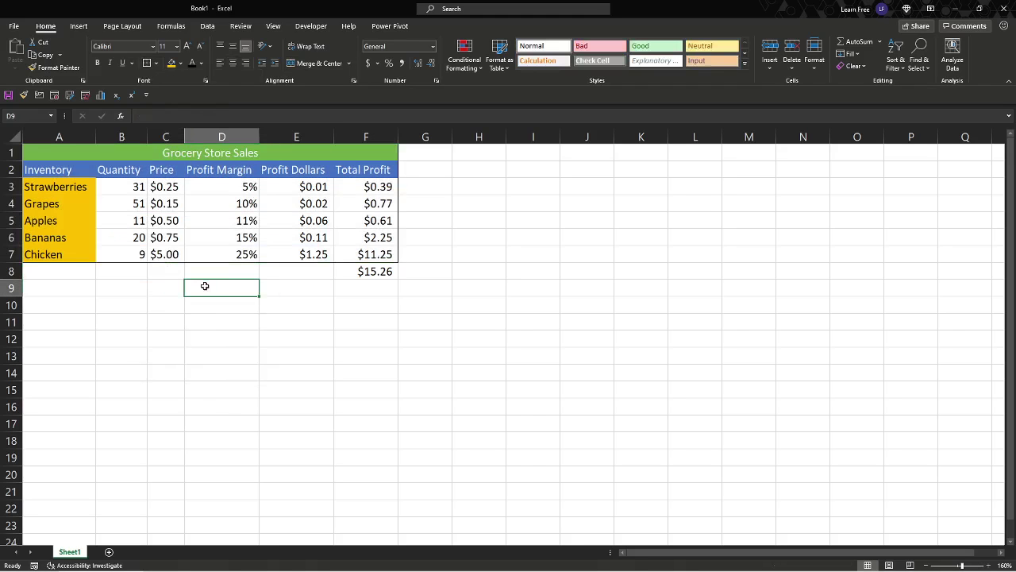
Apply All Borders to every cell of the grocery sales table in A1:F7
drag(43, 153, 328, 251)
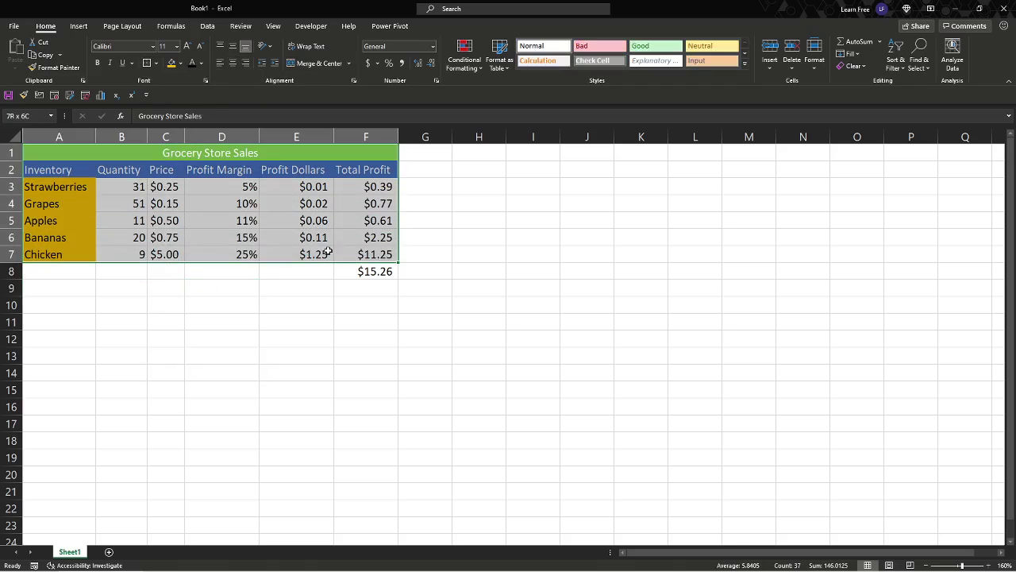
click(156, 63)
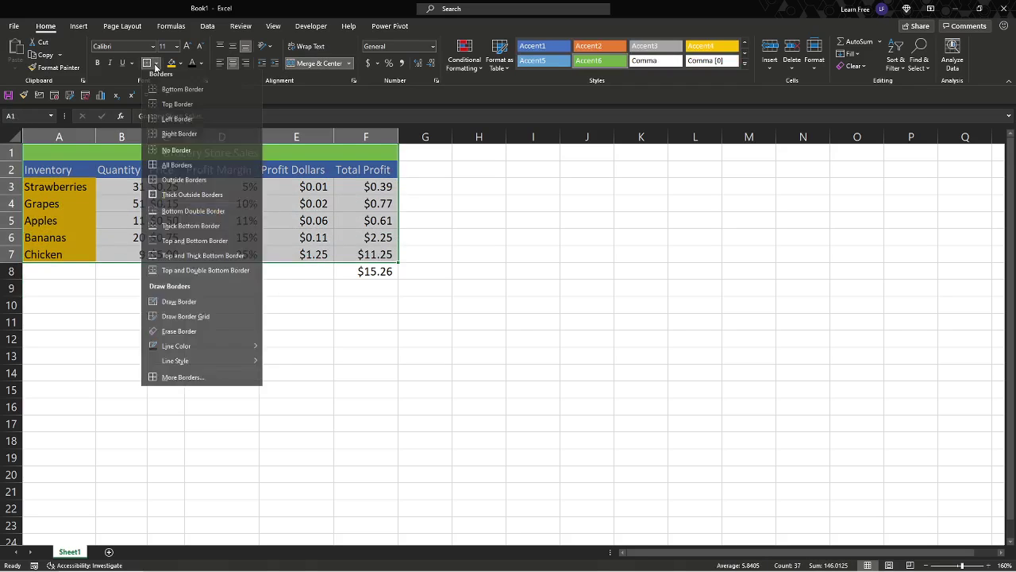
click(205, 168)
click(213, 299)
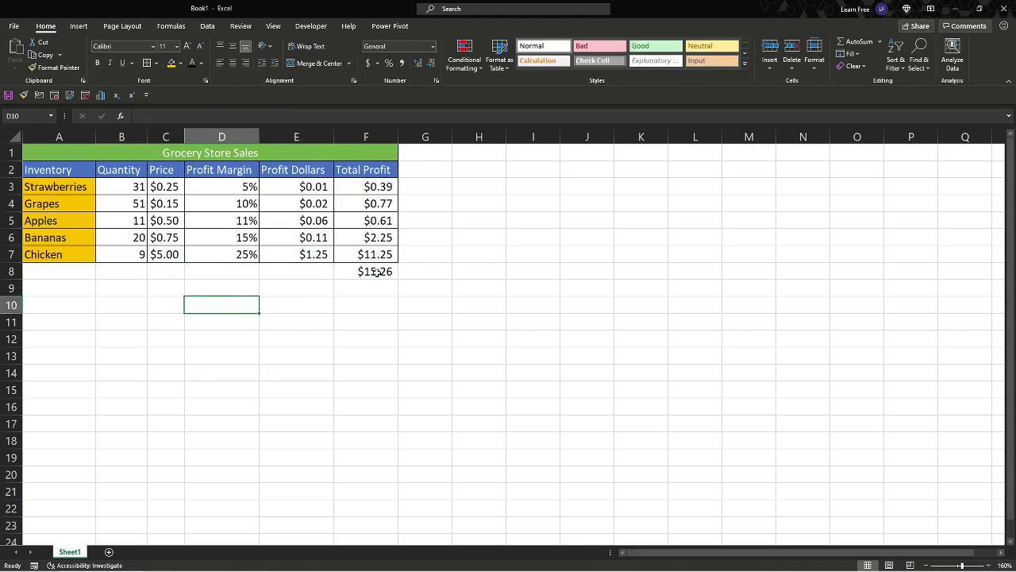
drag(59, 173, 357, 247)
click(422, 204)
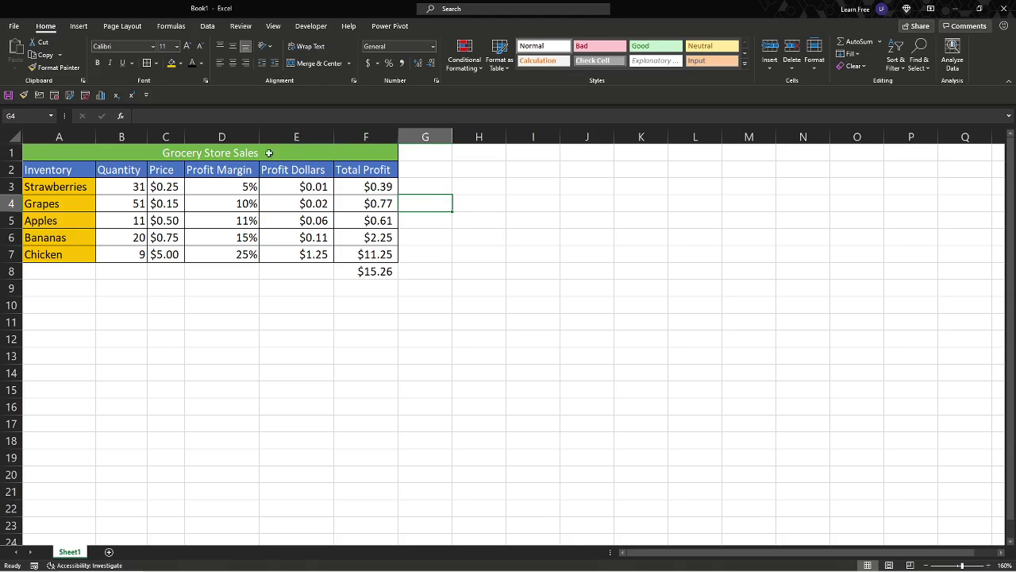
Hide the worksheet gridlines so only the table's own borders remain
click(274, 27)
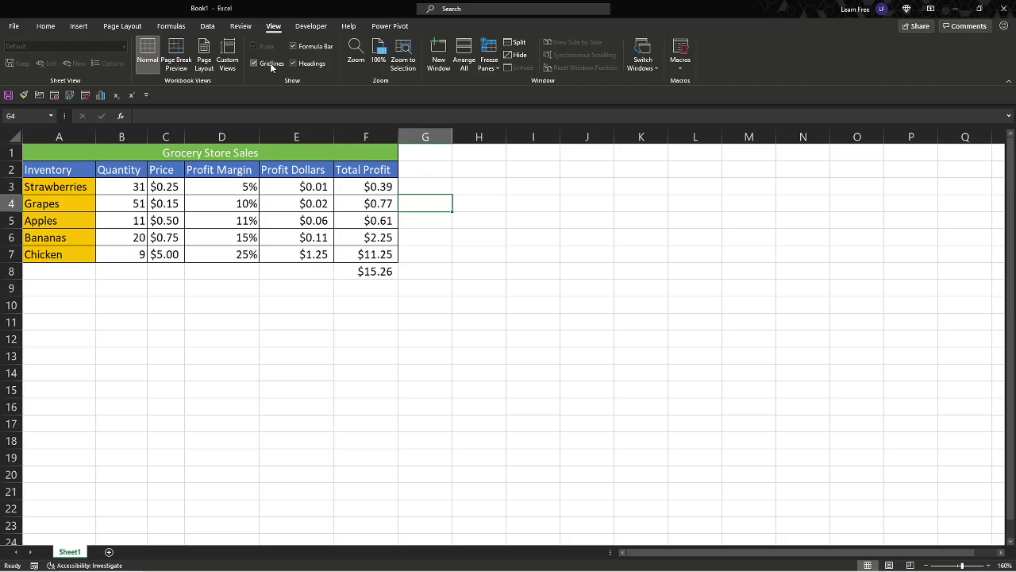
click(270, 63)
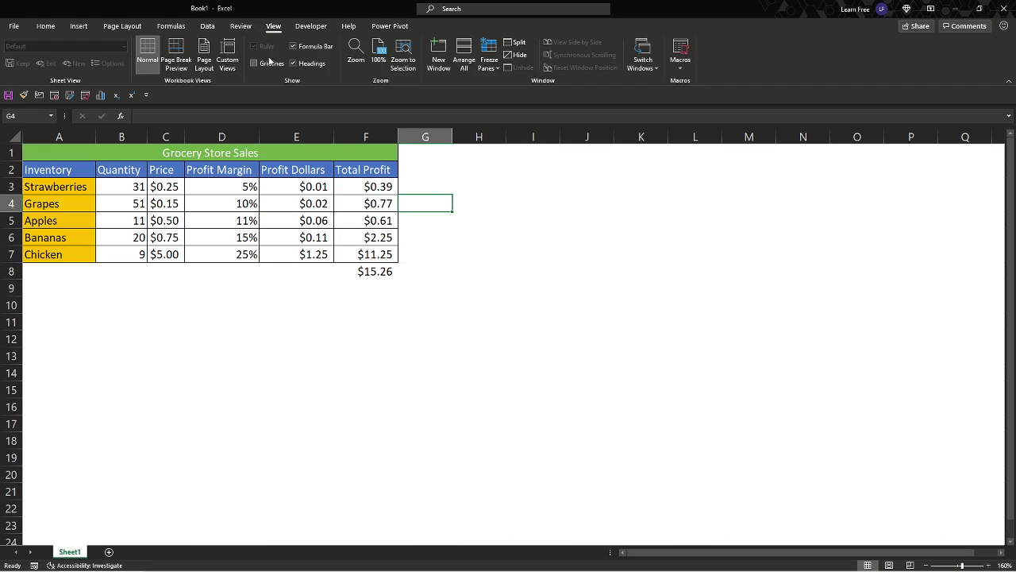
click(46, 26)
click(554, 208)
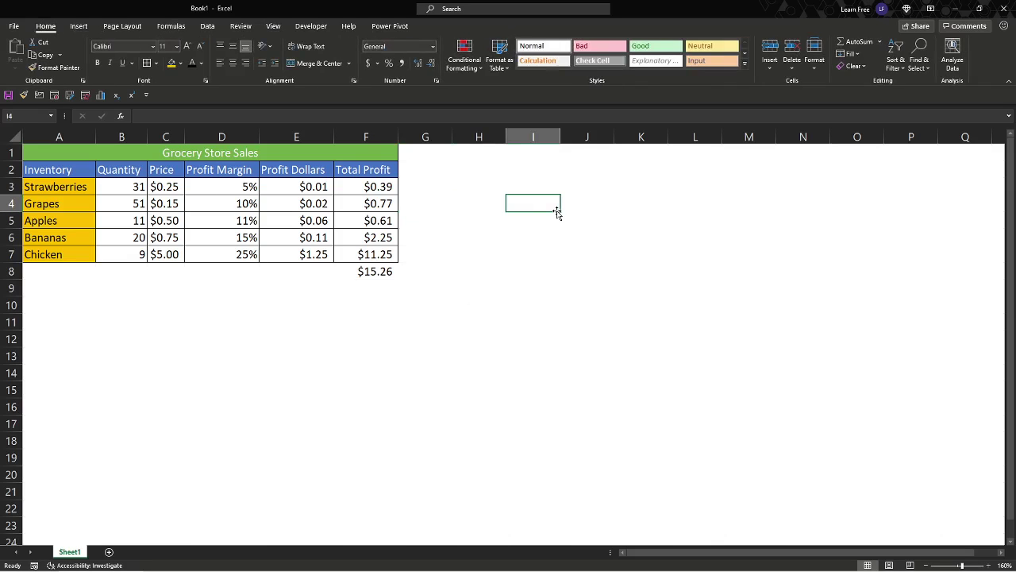
Turn the worksheet gridlines back on
click(273, 26)
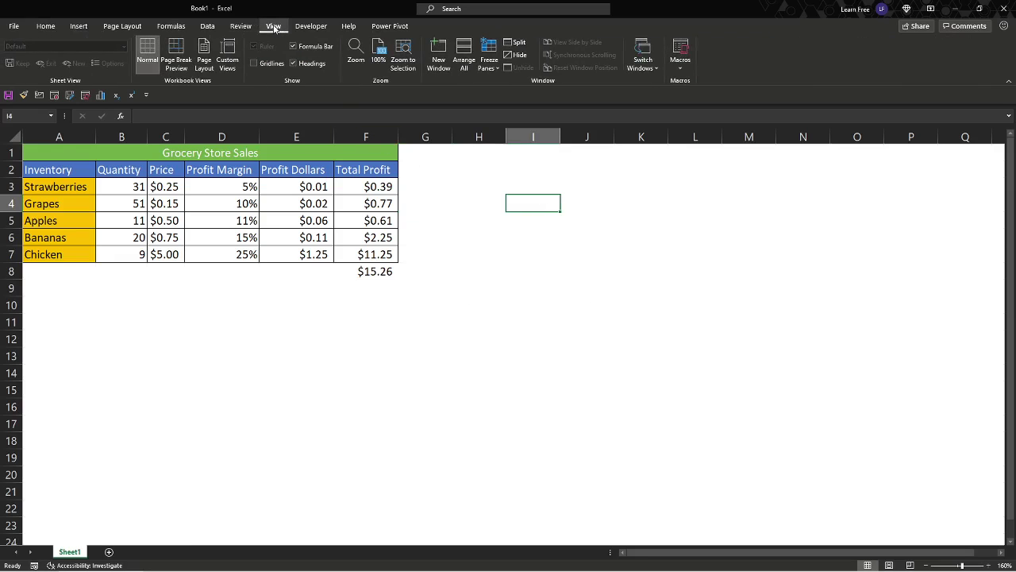
click(272, 67)
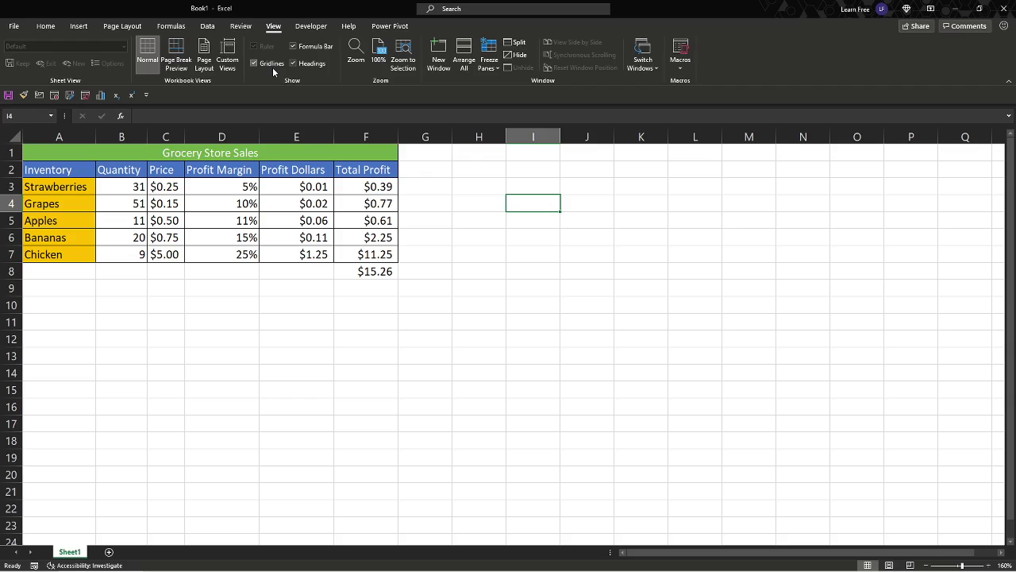
click(502, 197)
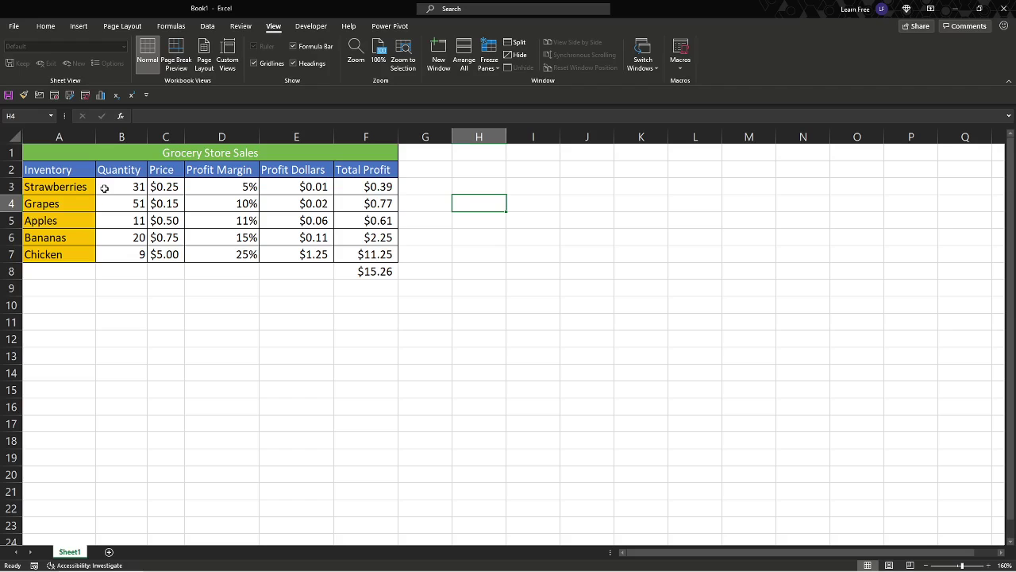
Insert a recommended clustered column chart from Inventory (A2:A7) and Profit Margin (D2:D7), and place it beside the table near row 1
drag(67, 171, 66, 247)
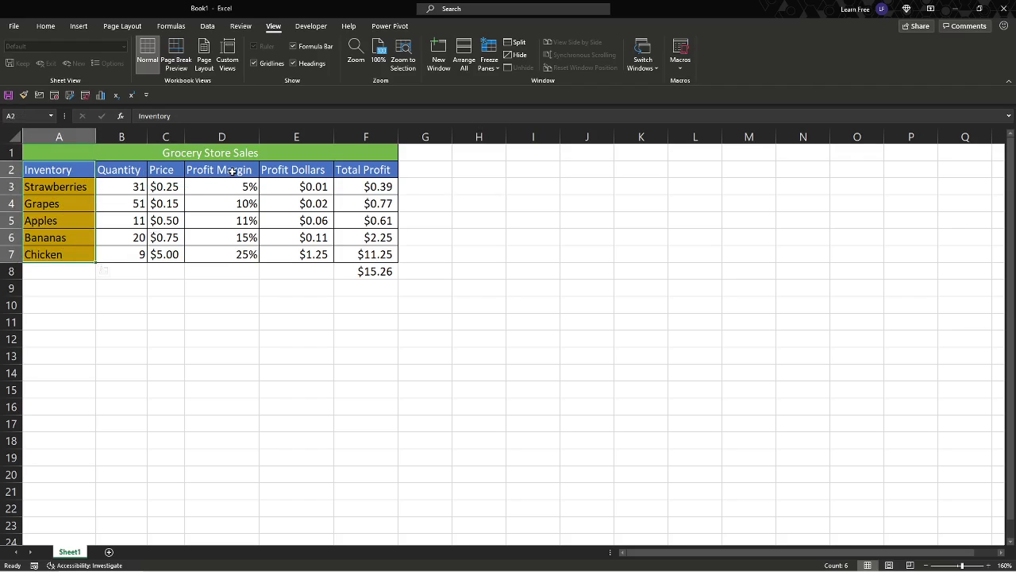
drag(232, 172, 238, 254)
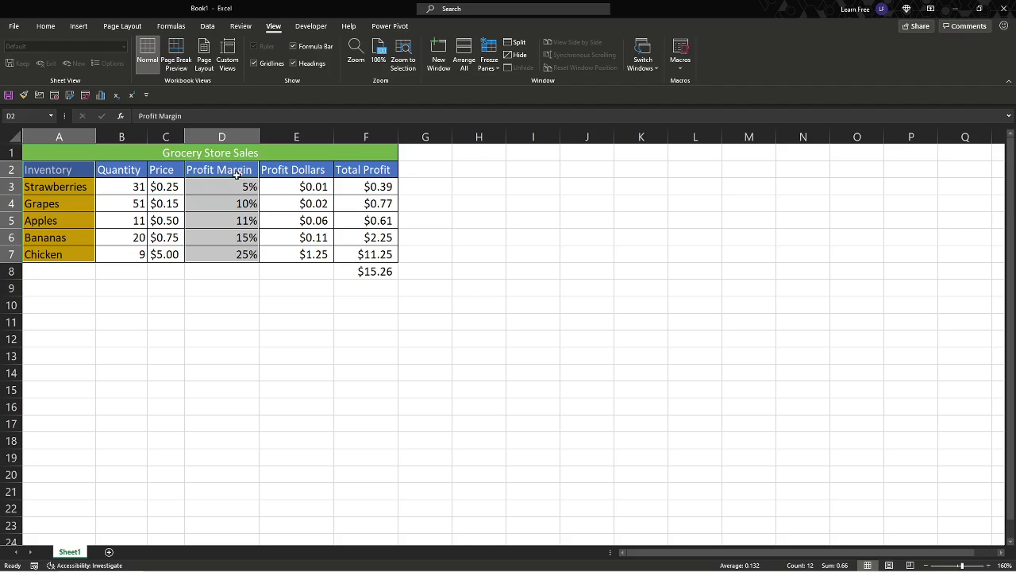
click(50, 30)
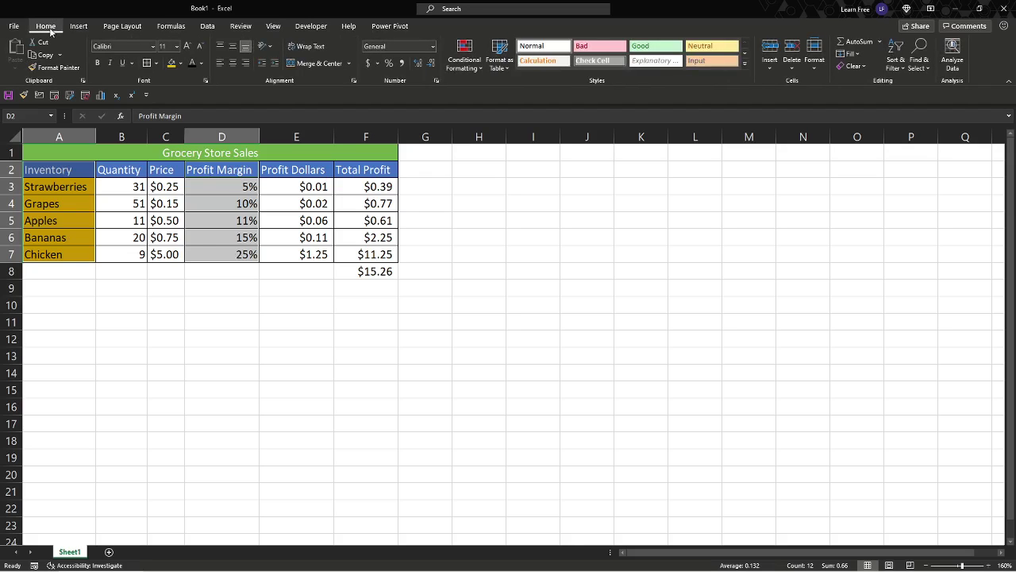
click(79, 26)
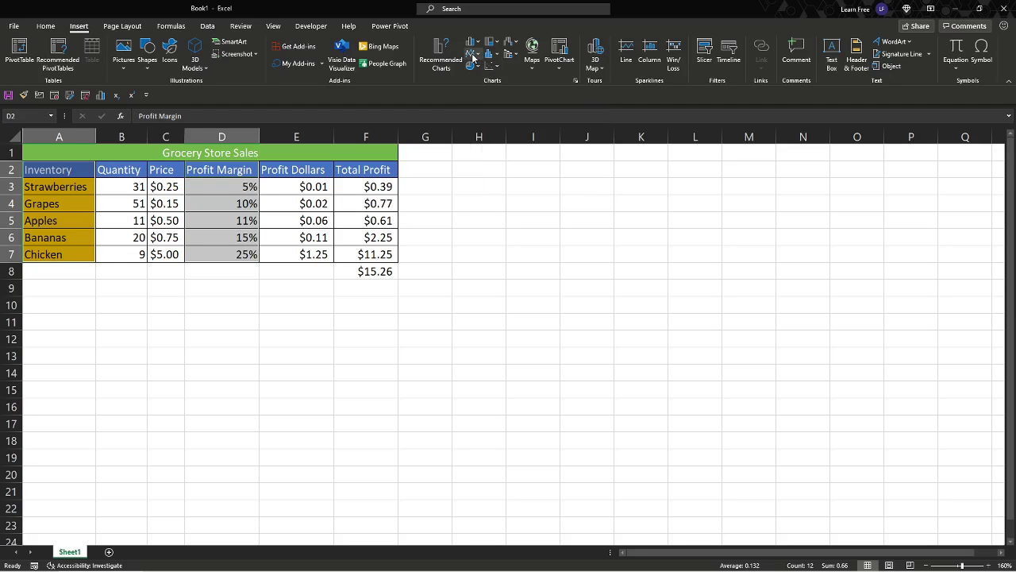
click(442, 63)
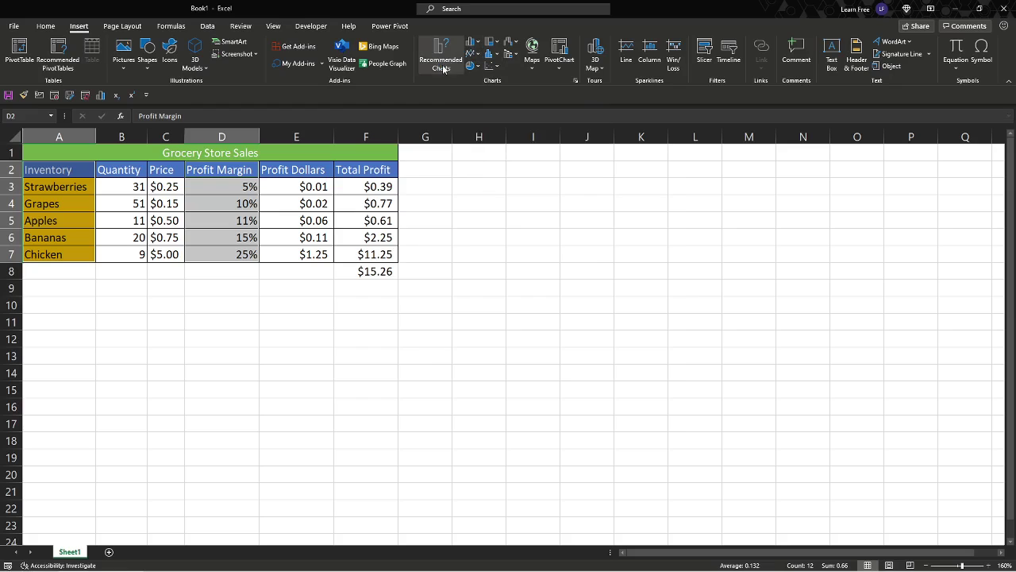
click(424, 256)
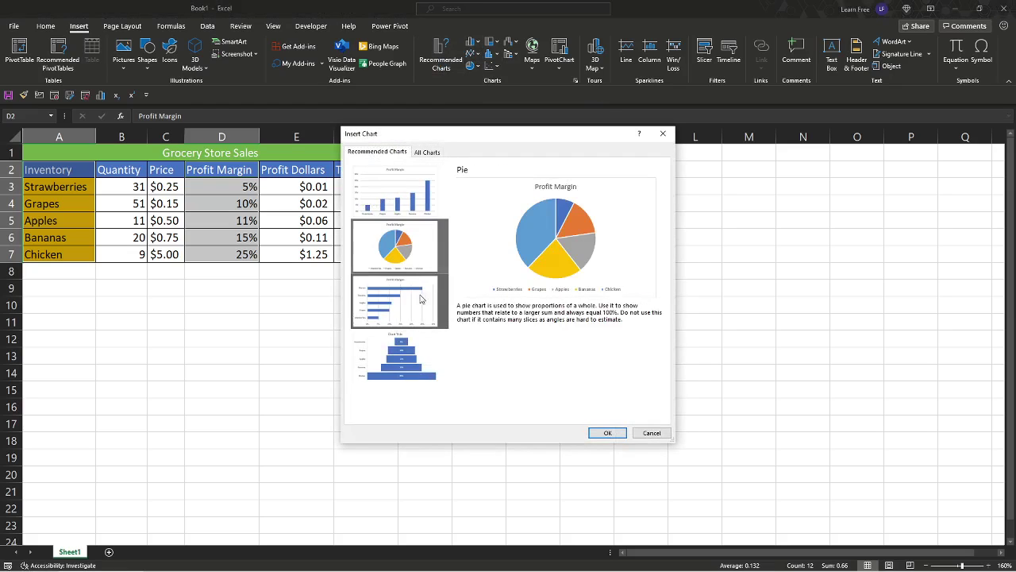
click(417, 301)
click(412, 381)
click(403, 200)
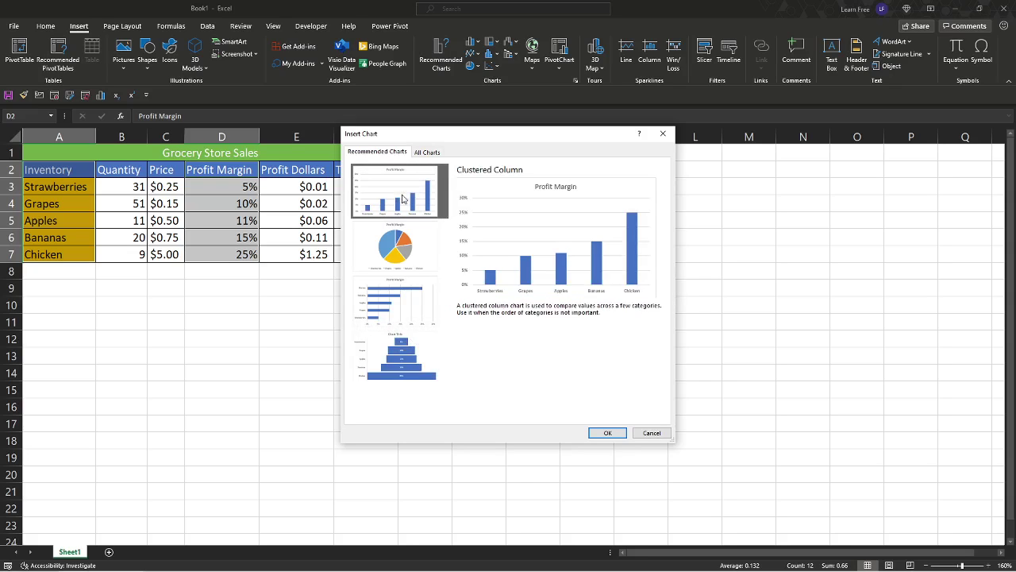
click(607, 433)
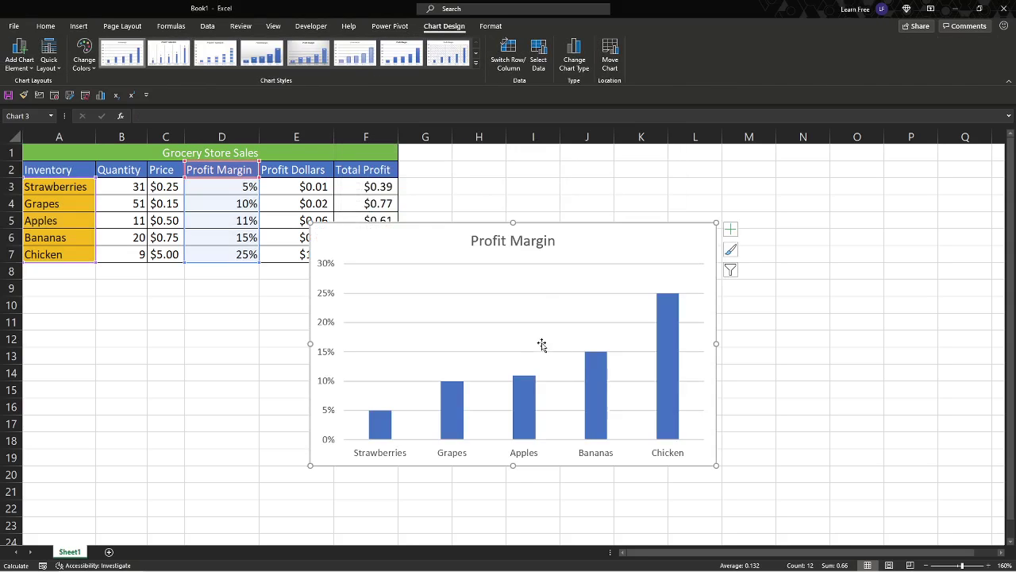
drag(581, 242, 692, 171)
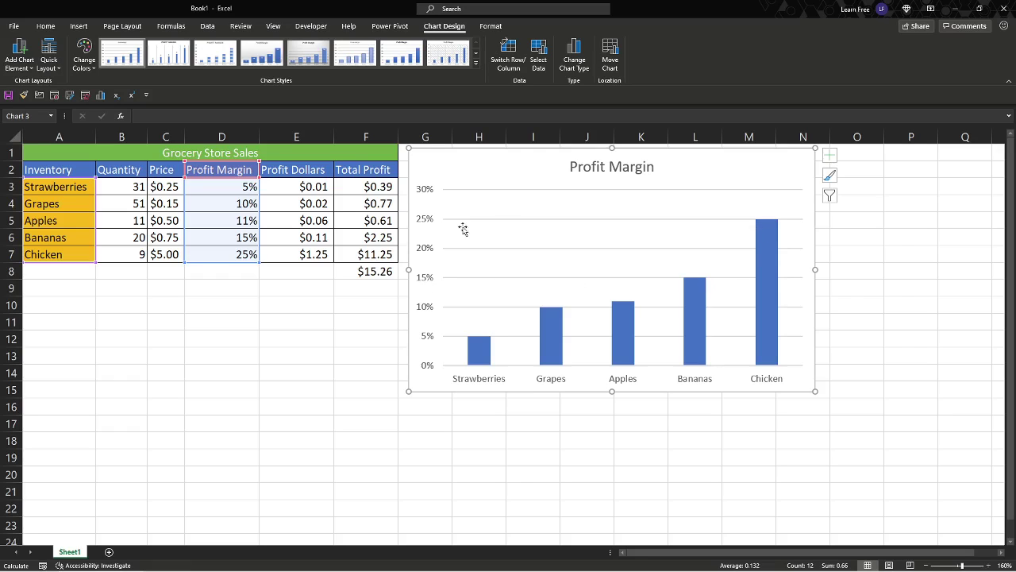
click(484, 353)
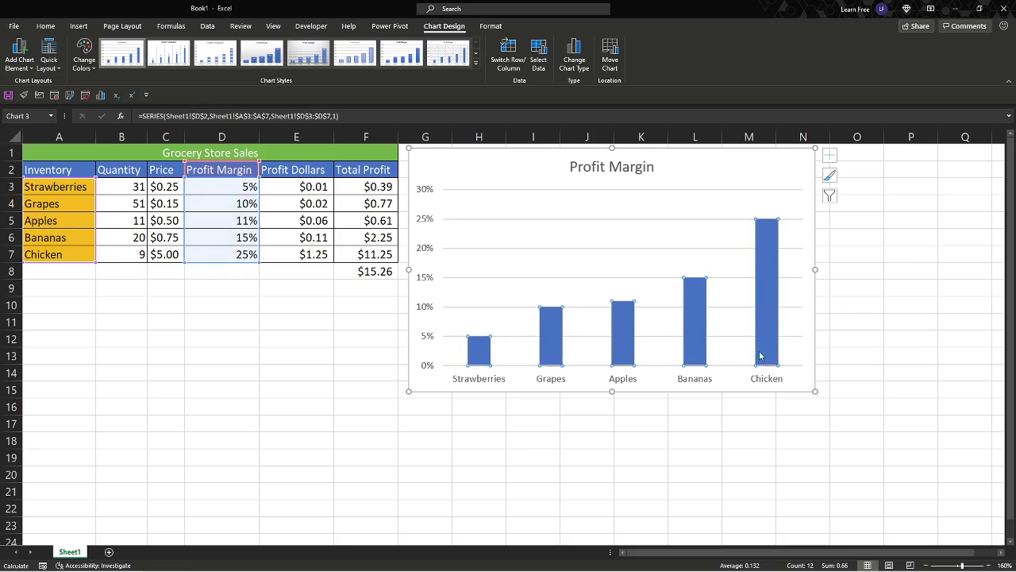
click(482, 352)
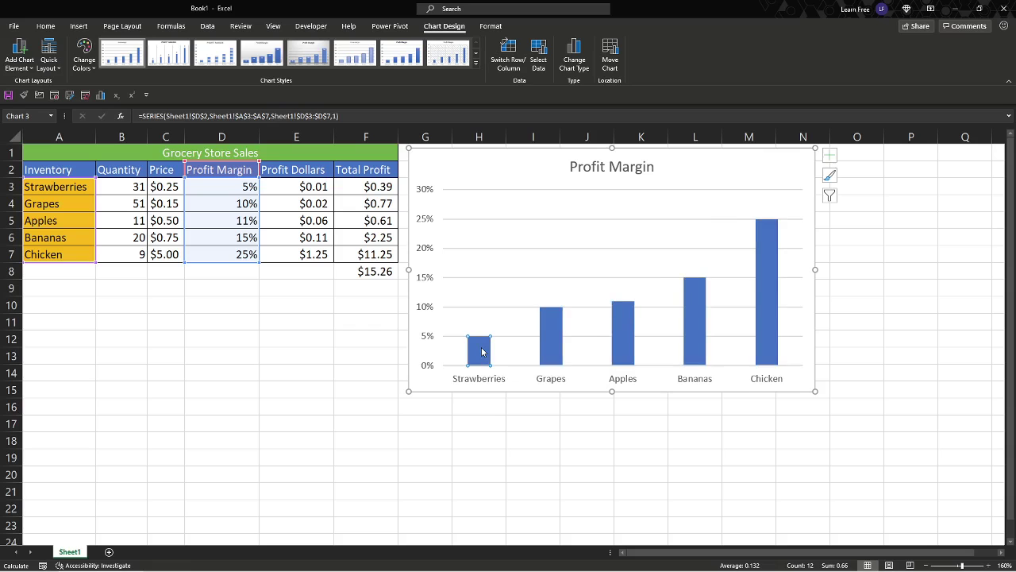
click(517, 423)
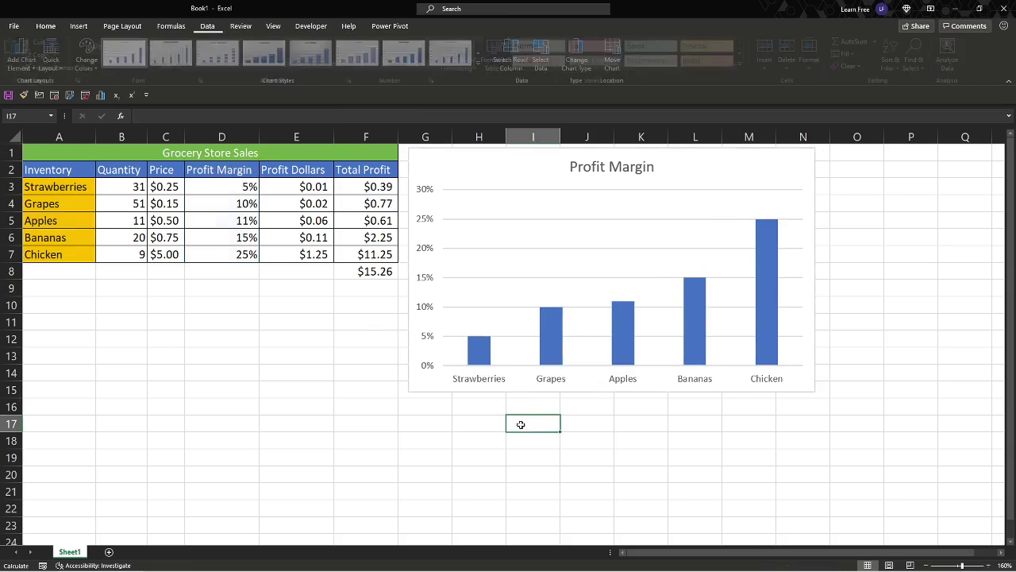
Add data labels to the columns of the Profit Margin chart
click(558, 345)
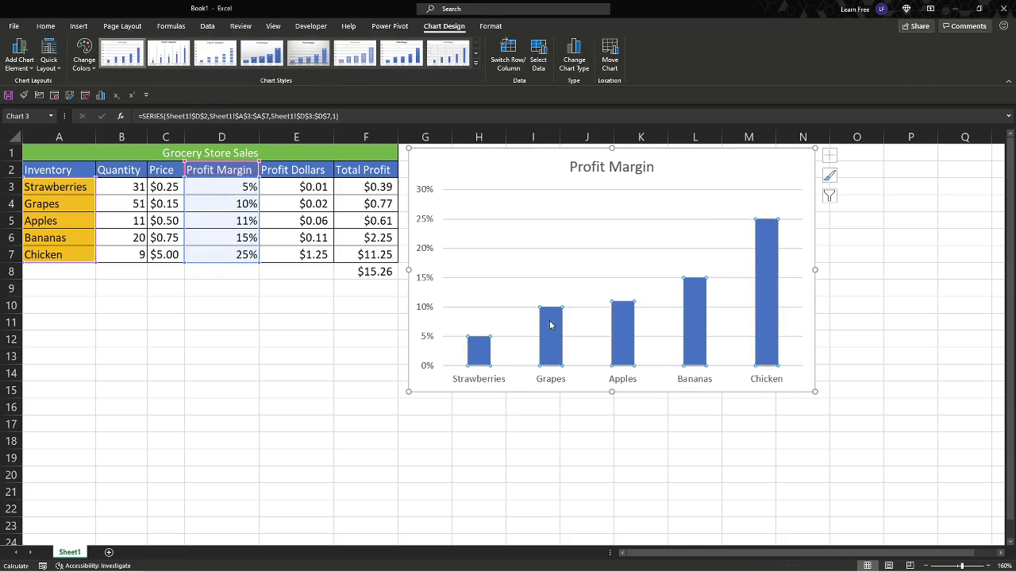
right_click(551, 324)
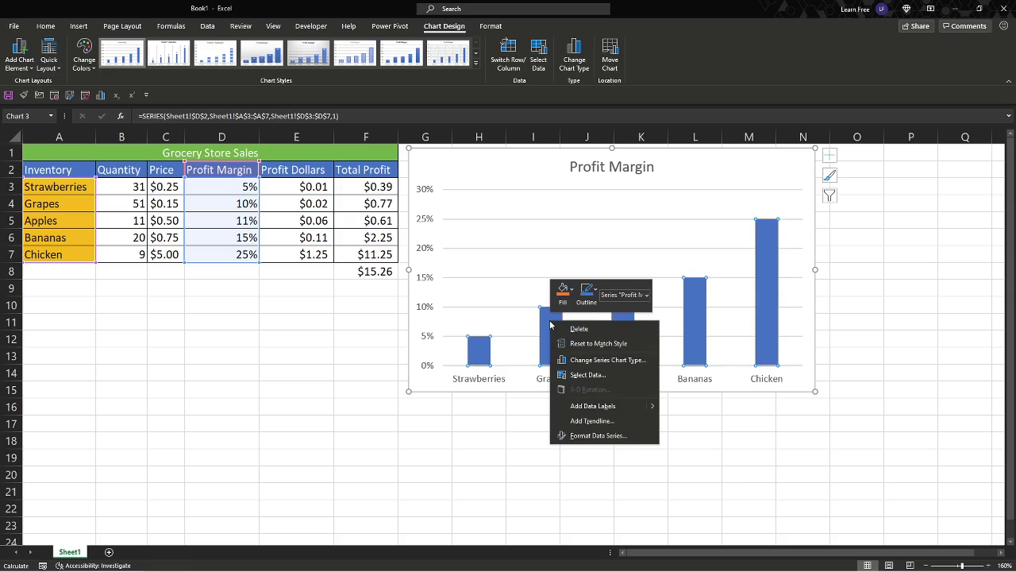
click(624, 406)
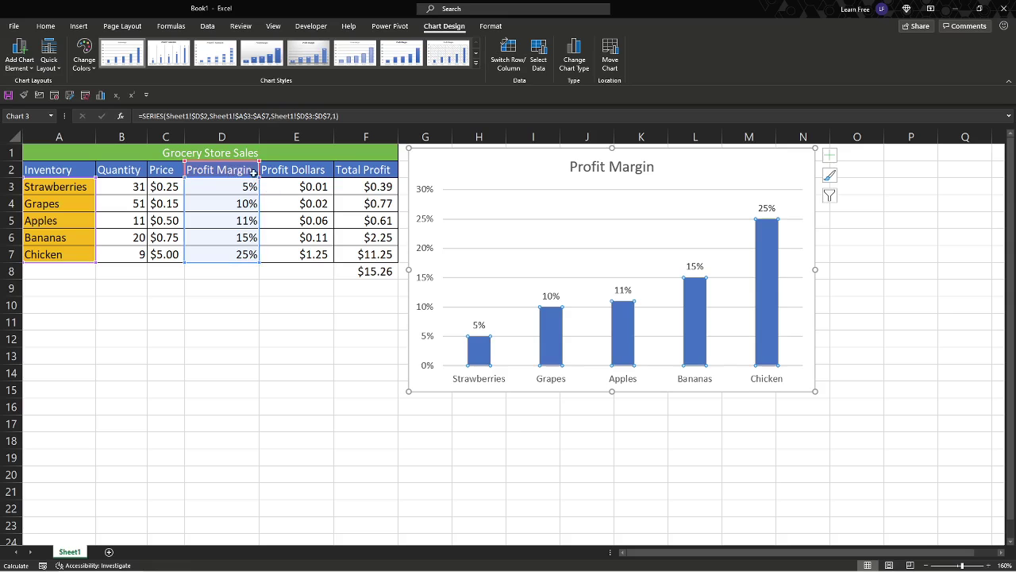
Delete the Profit Margin column chart from the sheet
key(Delete)
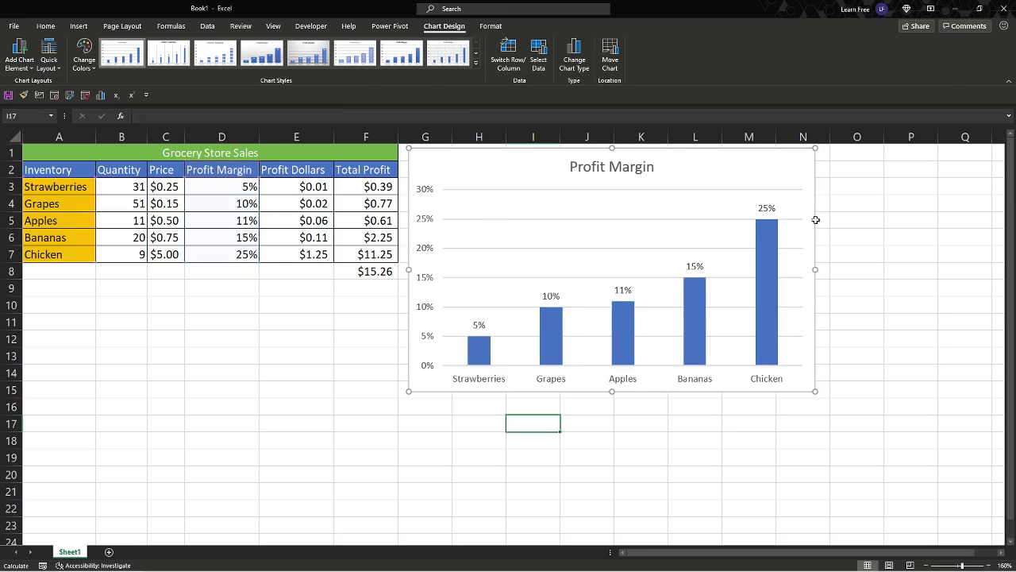
Insert a recommended clustered column chart from Inventory (A2:A7) and Profit Margin and Profit Dollars (D2:E7), and place it beside the table near row 1
click(414, 352)
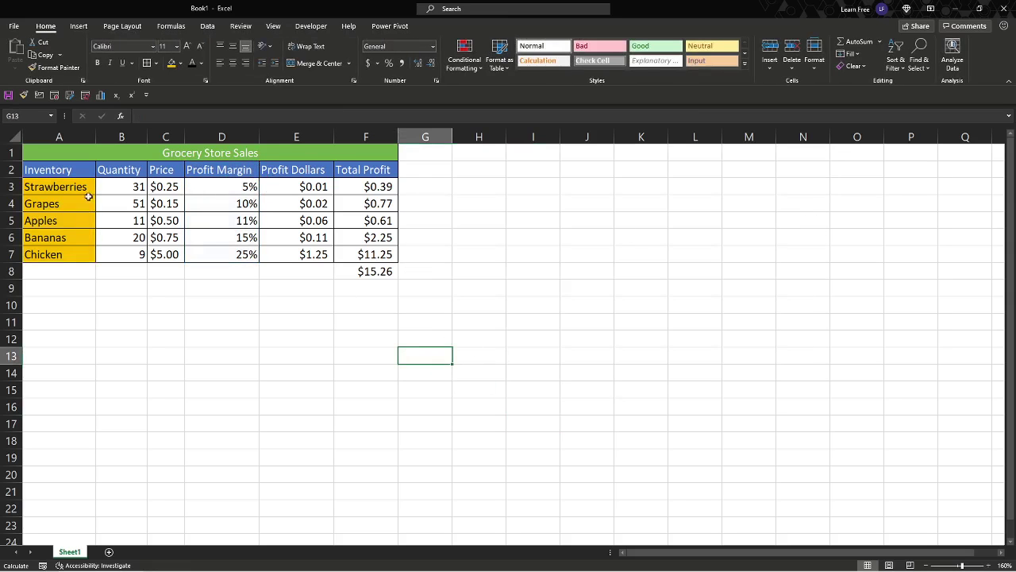
click(77, 170)
drag(77, 170, 75, 253)
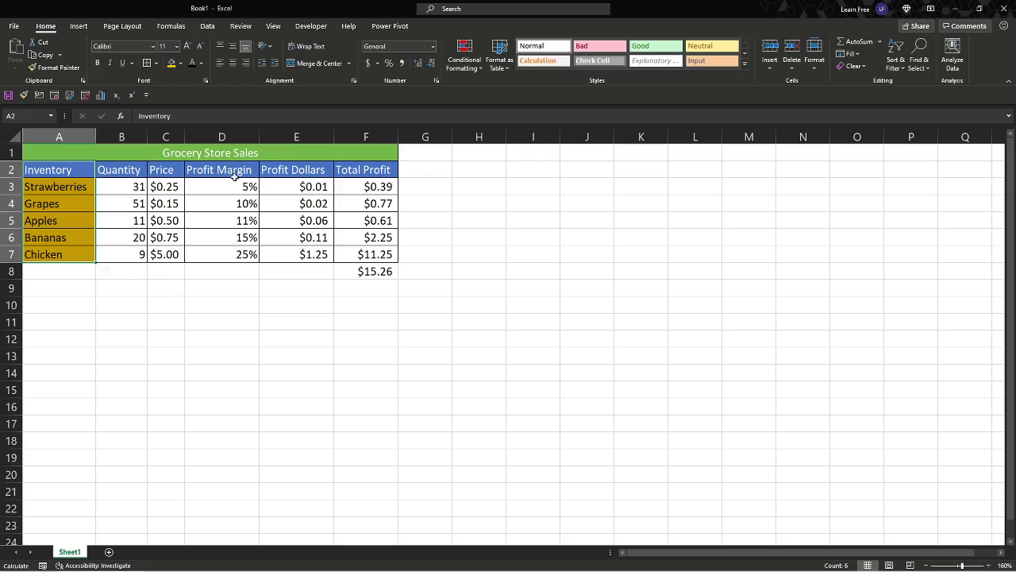
mouse_move(232, 172)
mouse_down()
mouse_move(288, 170)
mouse_move(288, 254)
mouse_up()
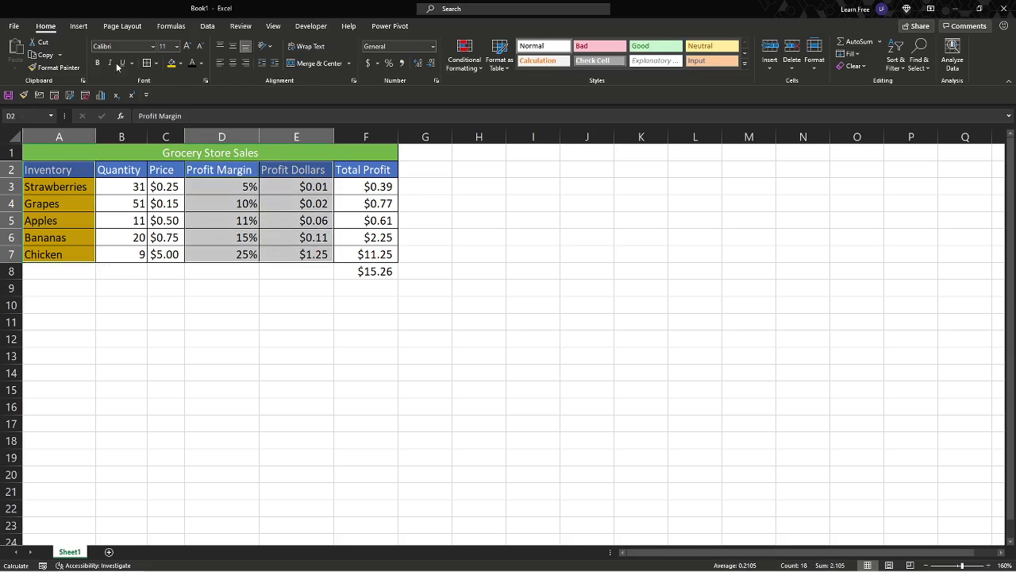
click(79, 26)
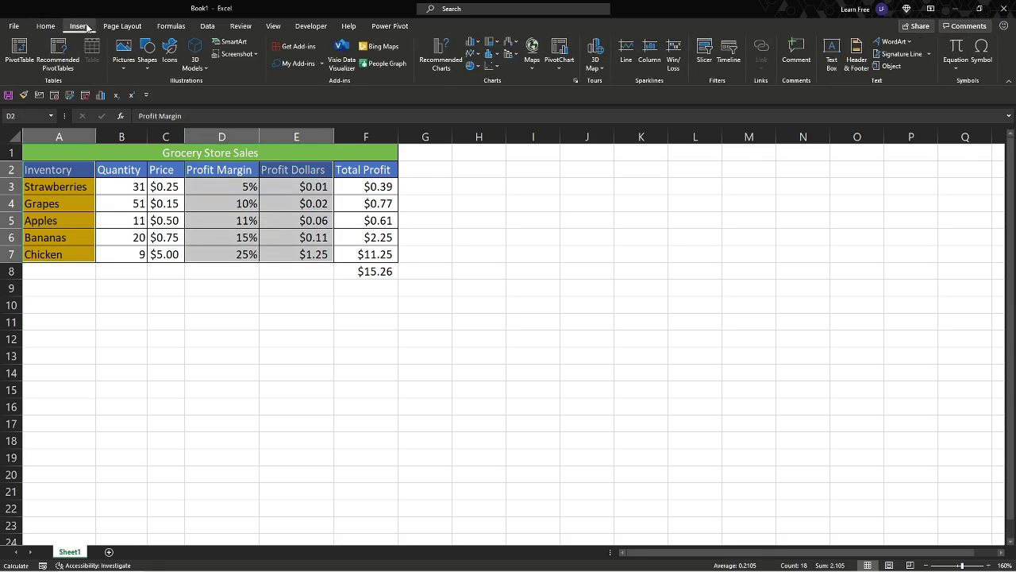
click(439, 60)
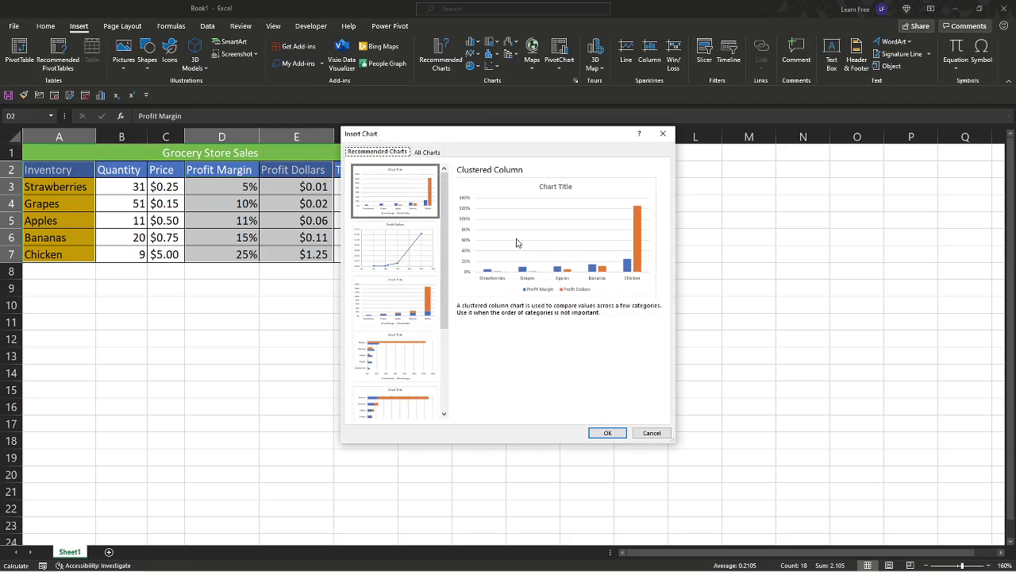
click(603, 433)
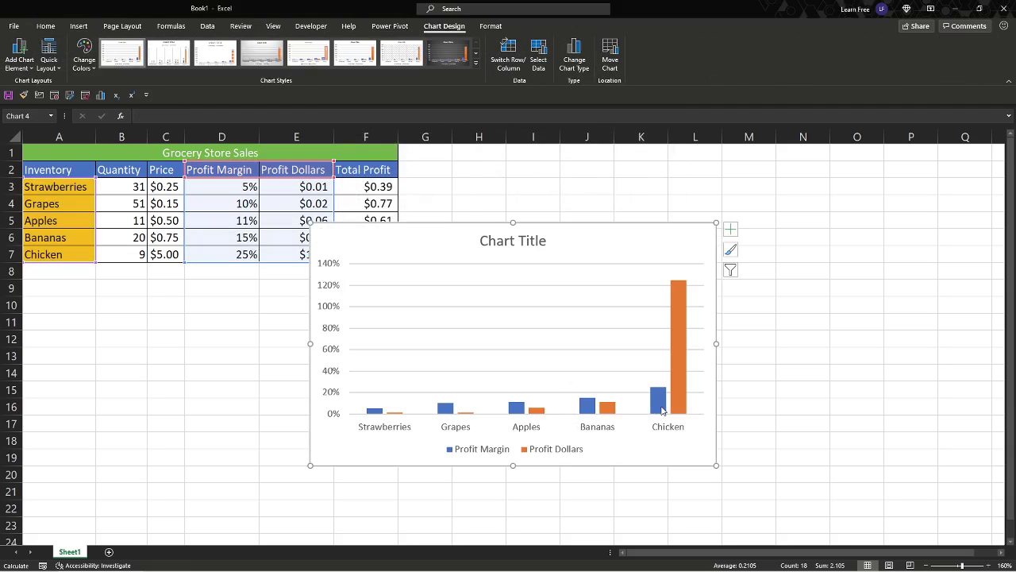
drag(646, 242, 764, 168)
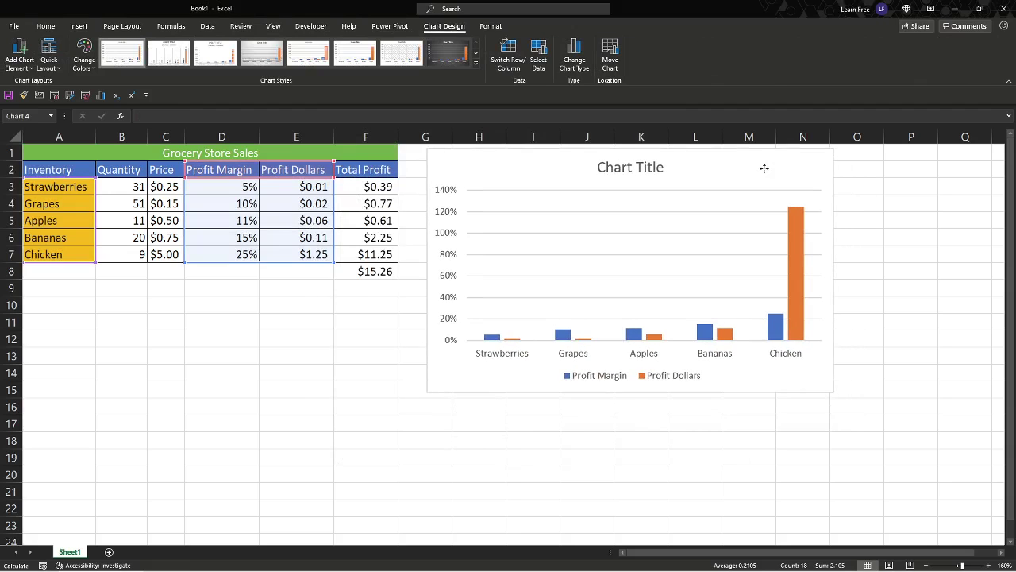
Add data labels to both the Profit Margin and the Profit Dollars columns of the chart
click(492, 342)
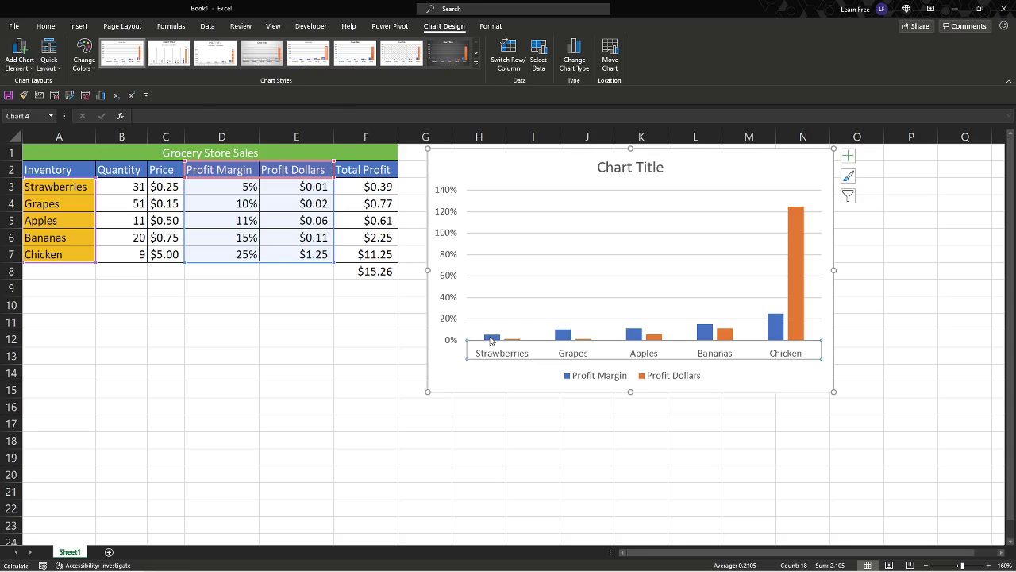
click(492, 340)
right_click(491, 340)
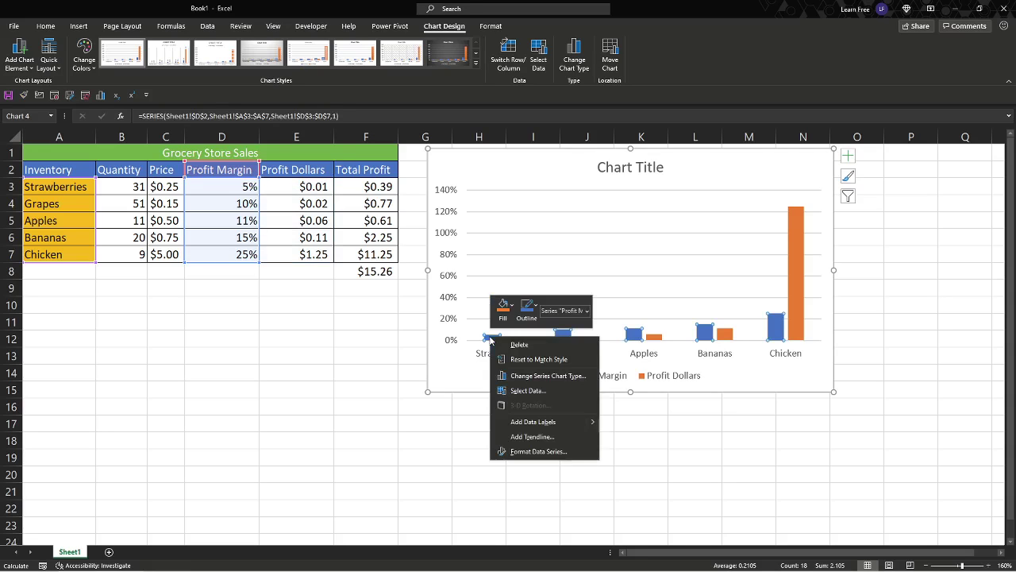
click(563, 426)
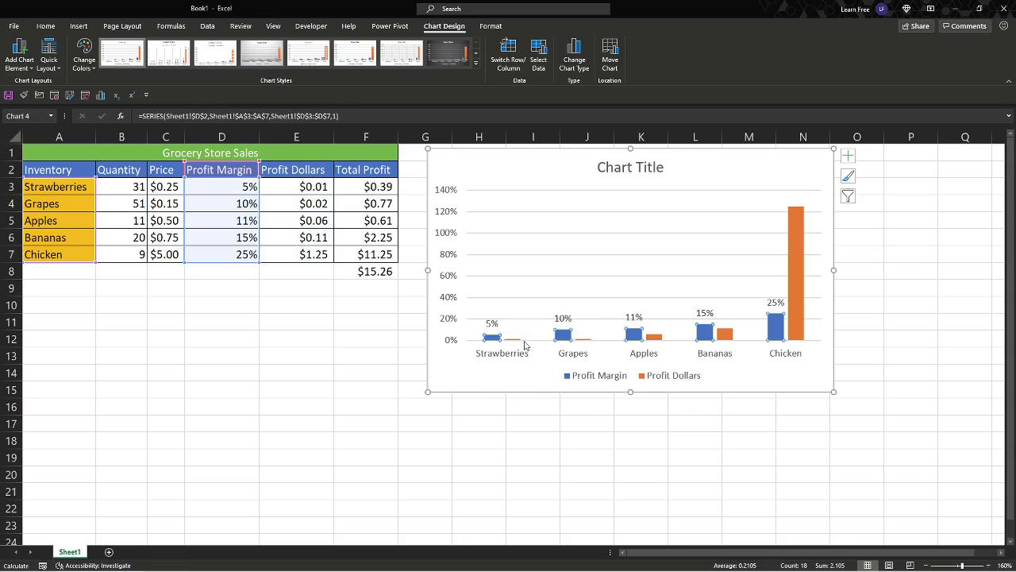
click(794, 230)
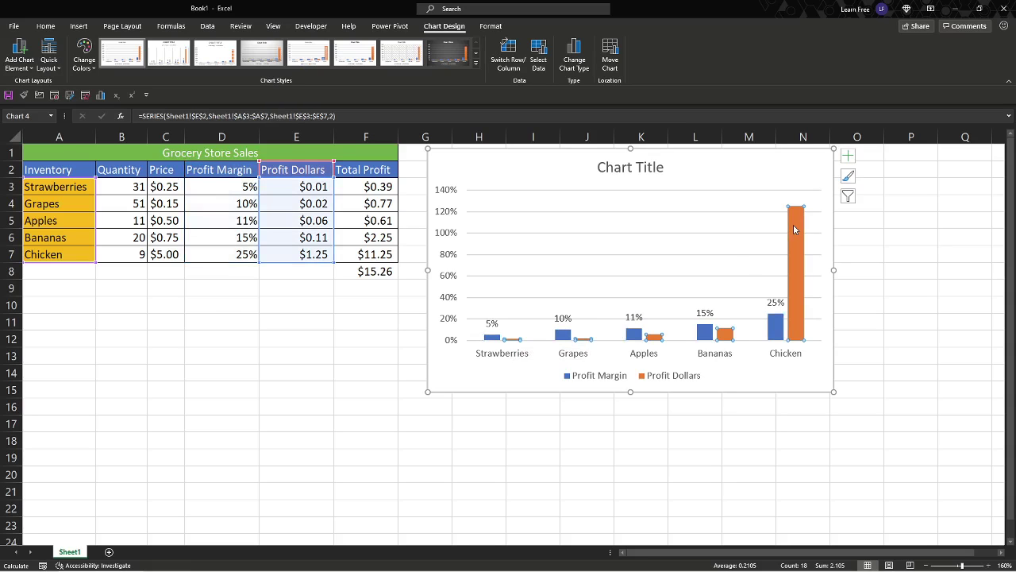
right_click(794, 229)
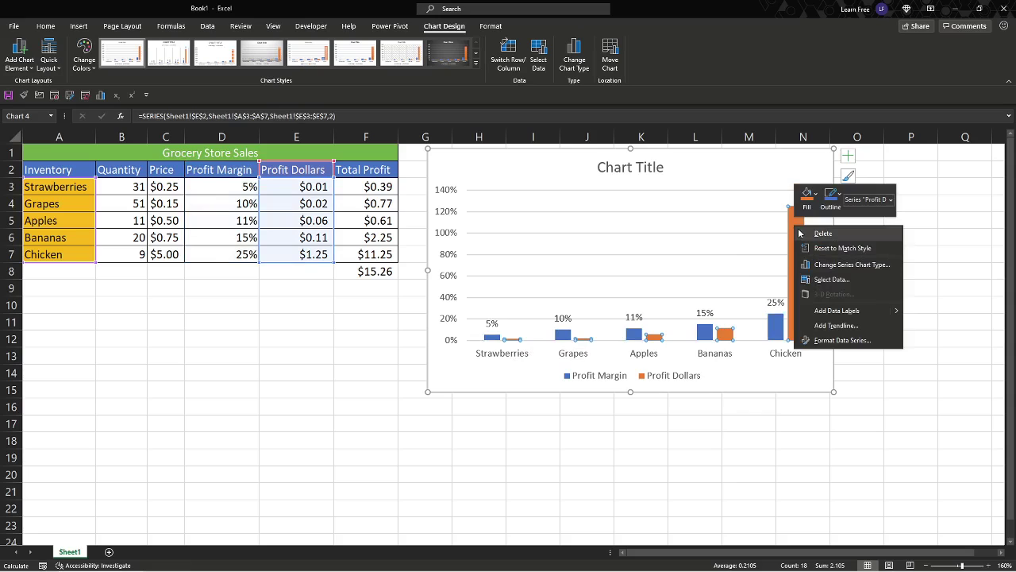
click(829, 310)
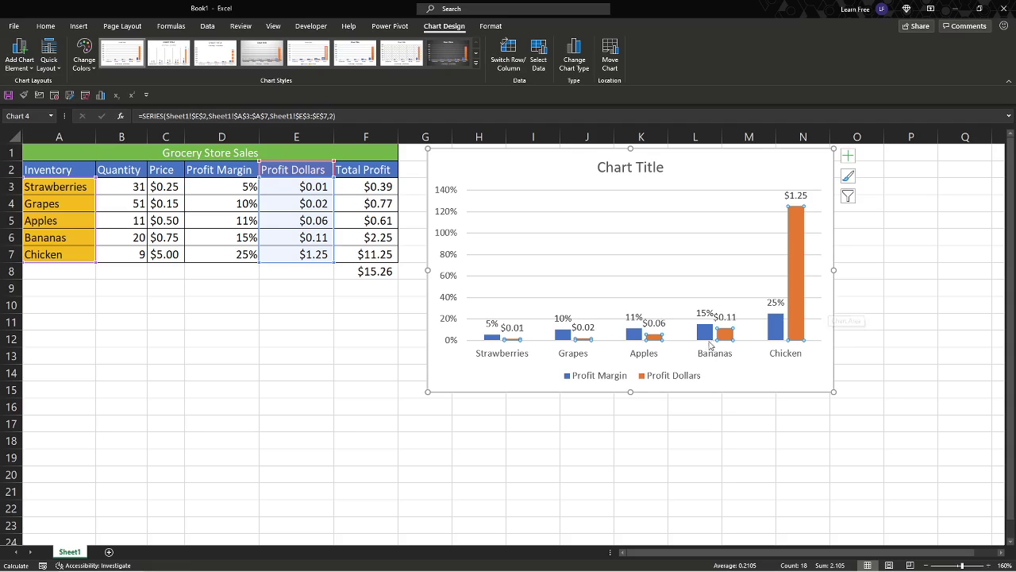
Enlarge the chart to reach about column P and row 18, and remove its title
drag(833, 391, 947, 445)
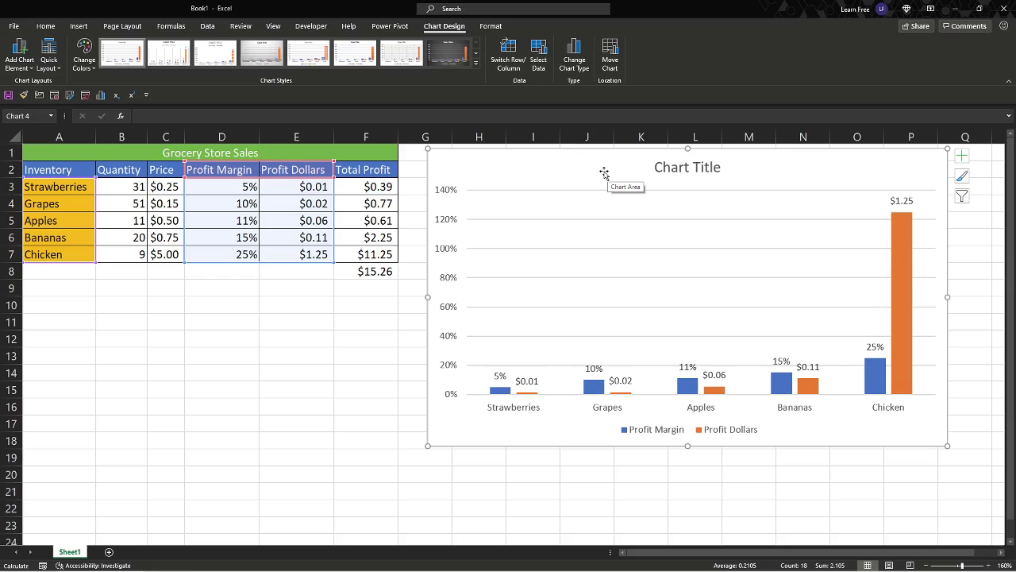
click(687, 168)
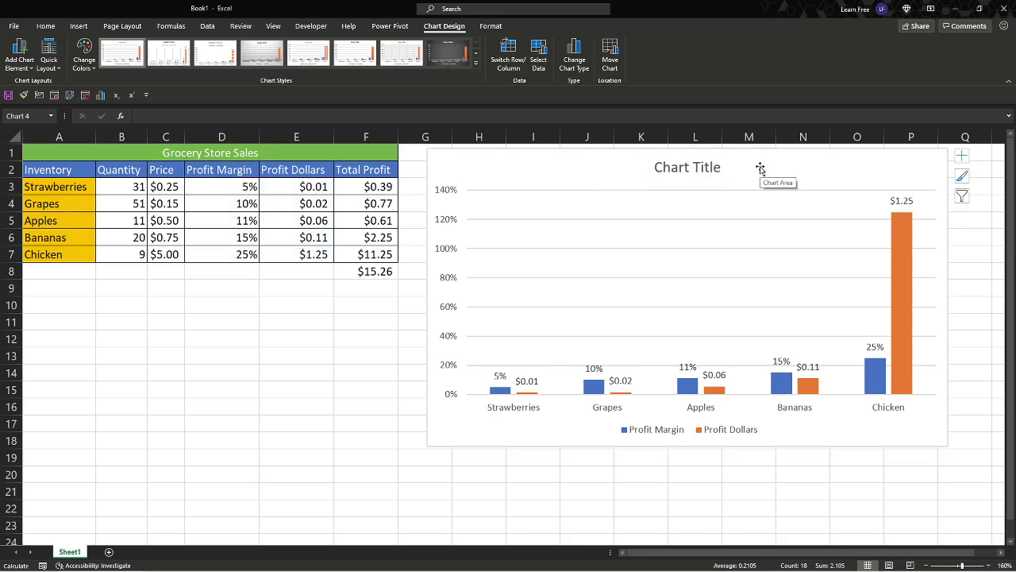
key(Delete)
Delete the chart's legend and undo the deletion
click(683, 433)
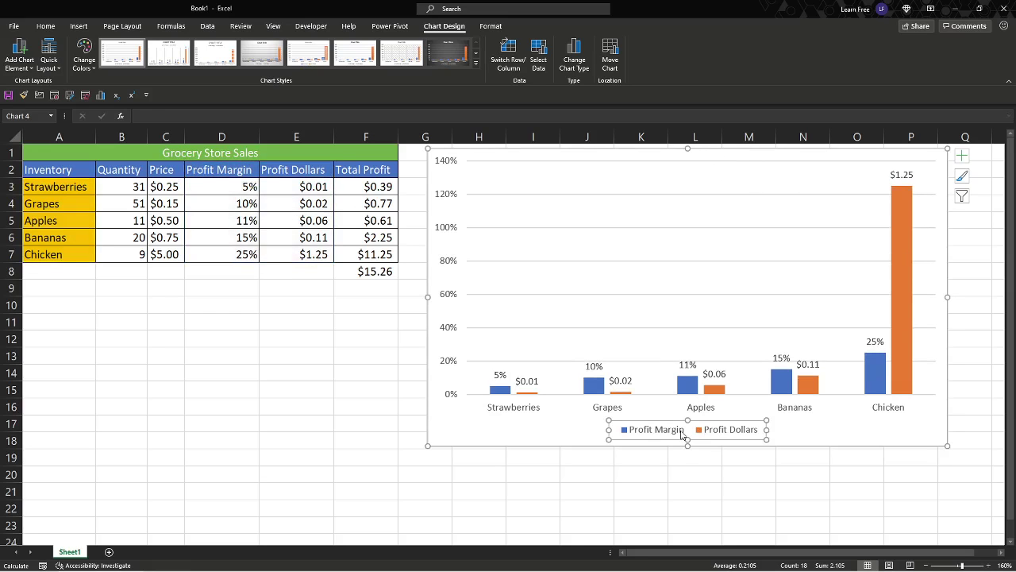
key(Delete)
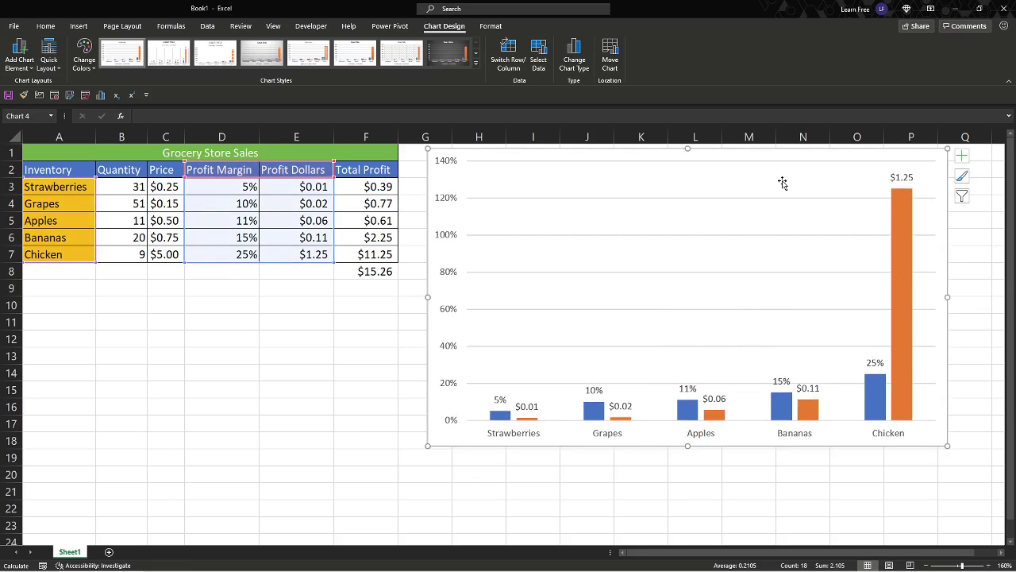
key(ctrl+z)
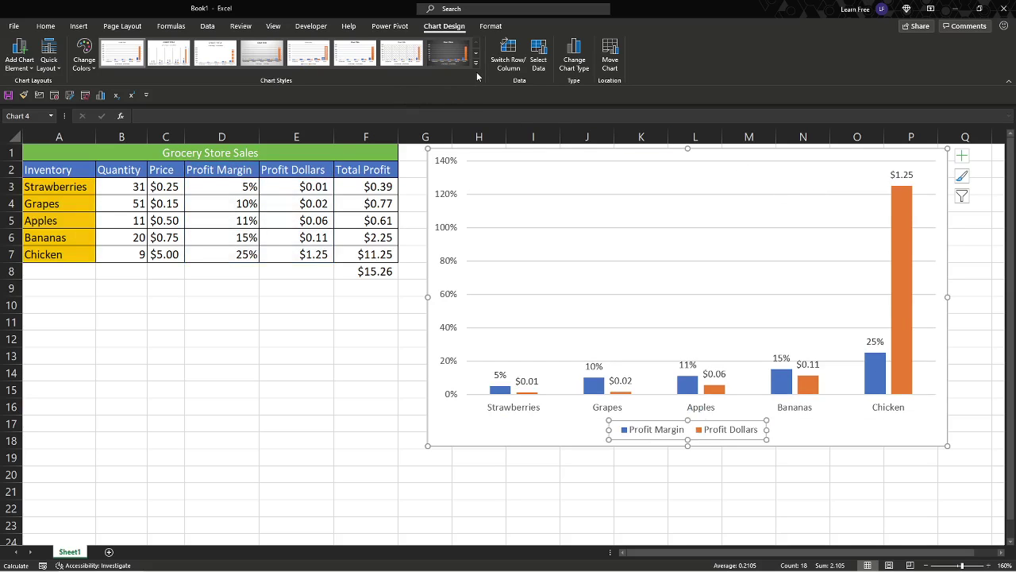
Apply the dark chart style with glowing outlined columns and vertical gridlines to the profit chart
click(900, 476)
click(917, 435)
click(435, 31)
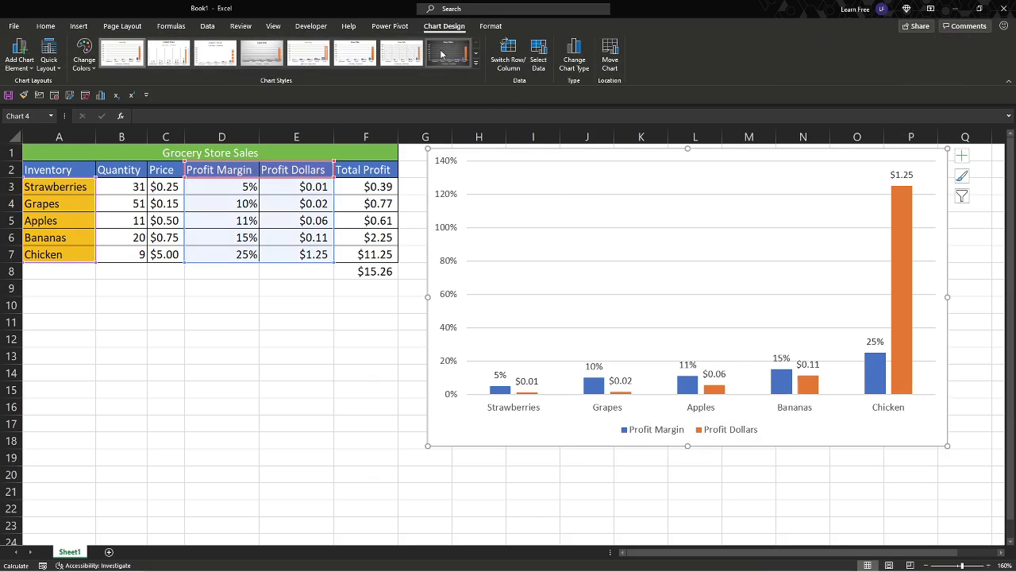
click(336, 310)
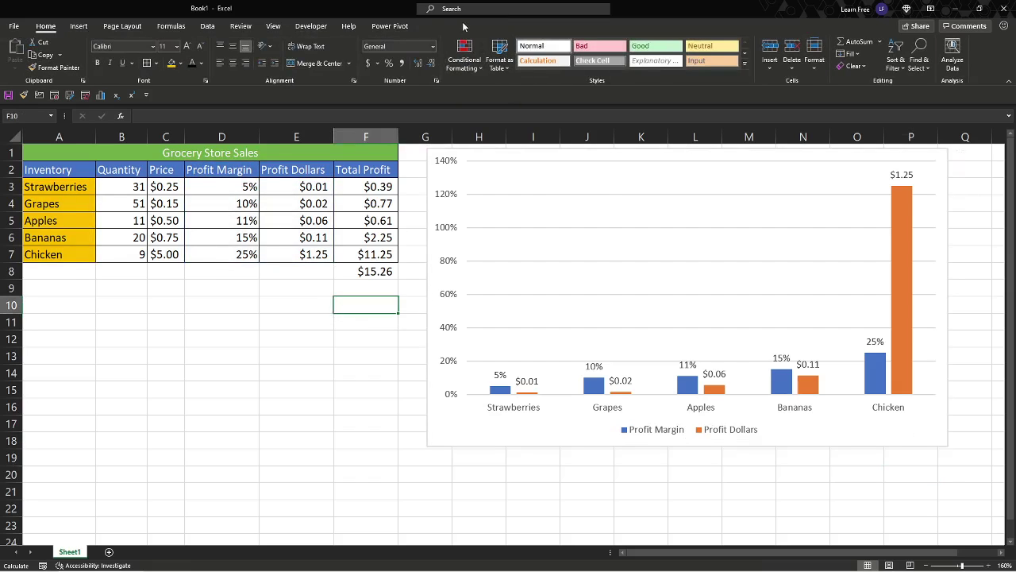
click(512, 173)
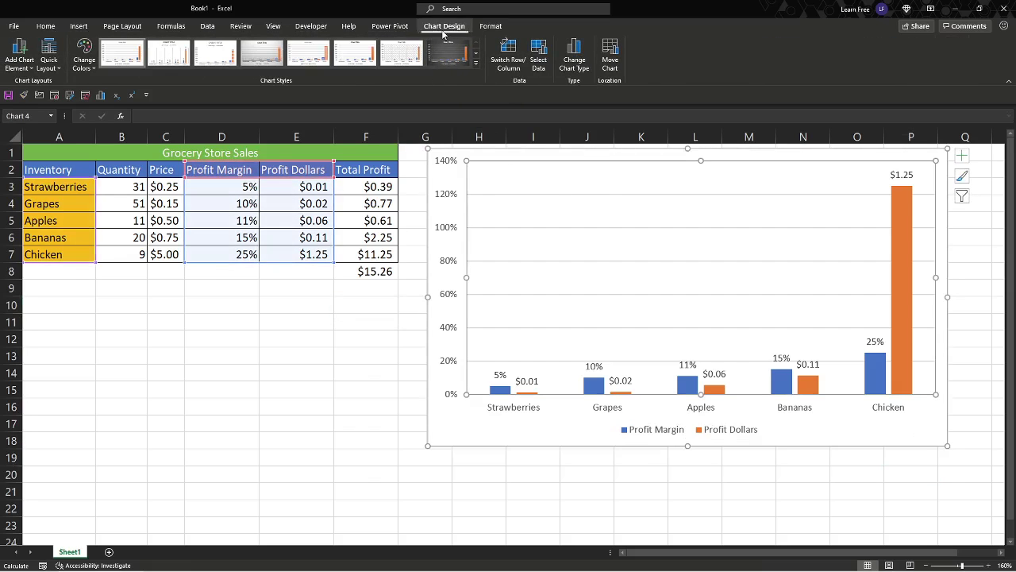
click(475, 64)
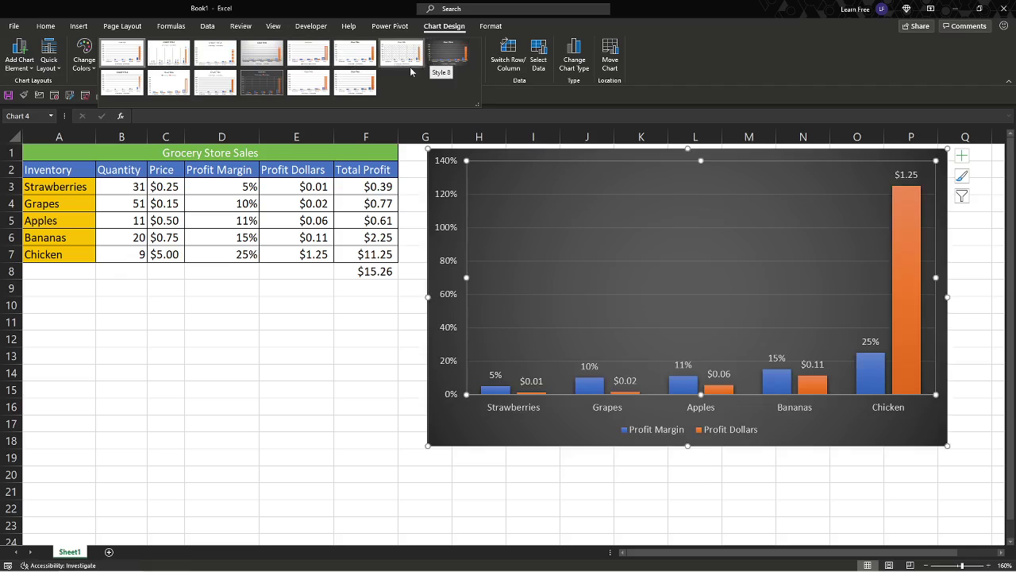
click(268, 88)
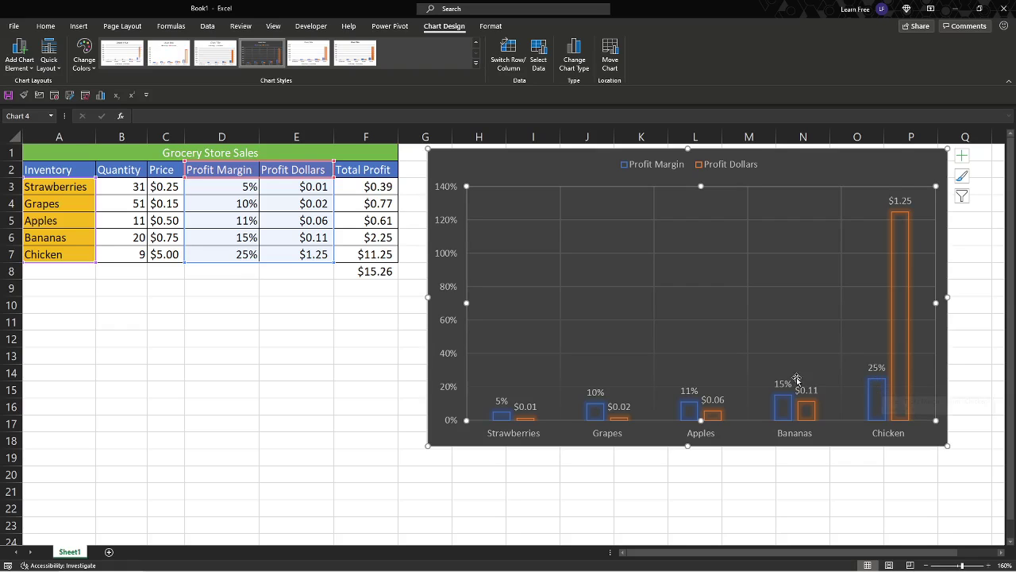
Add filters to the header row A2:F2 and sort the table by Profit Margin from largest to smallest
click(296, 341)
click(70, 170)
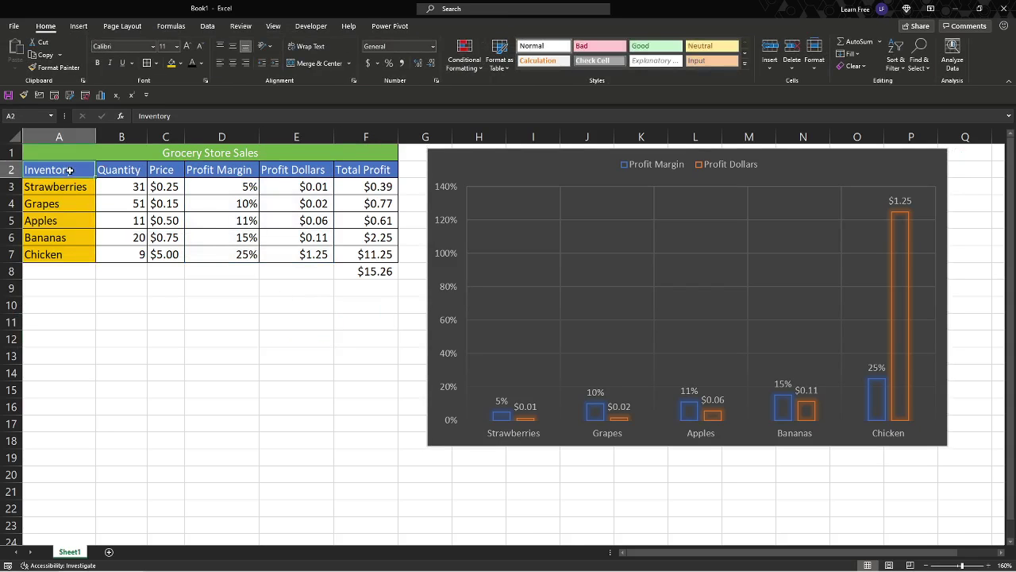
drag(70, 170, 362, 170)
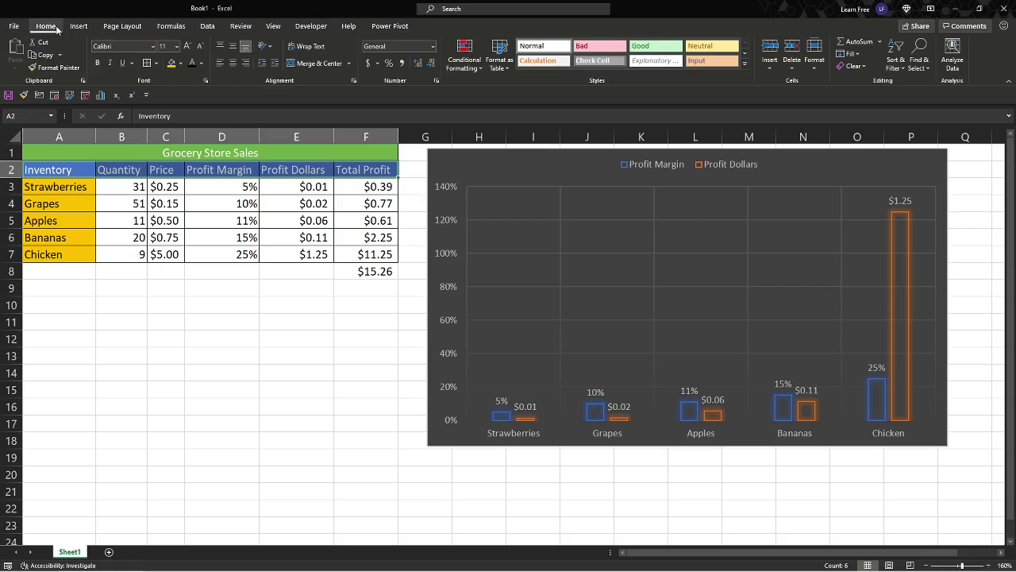
click(894, 64)
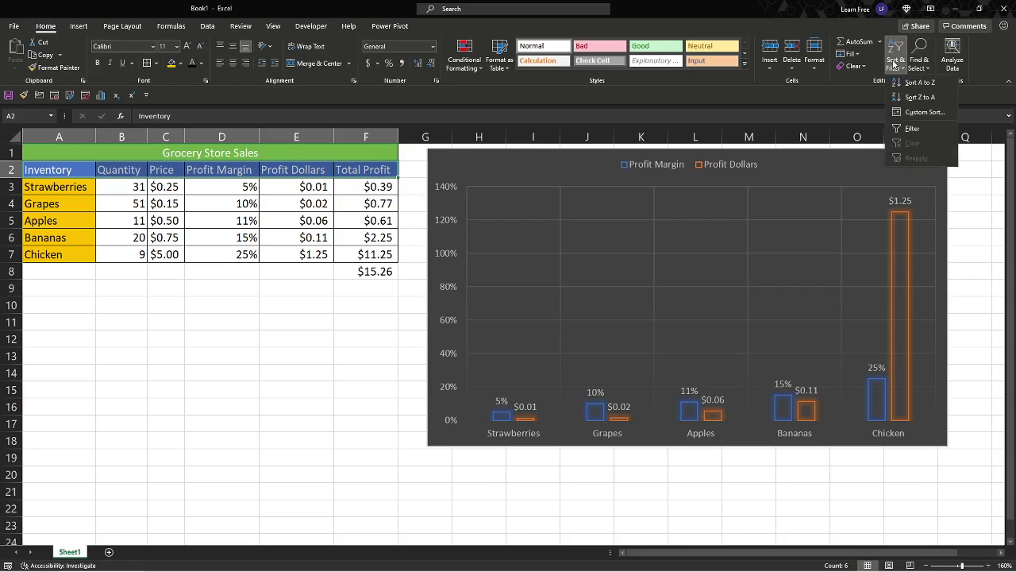
click(913, 129)
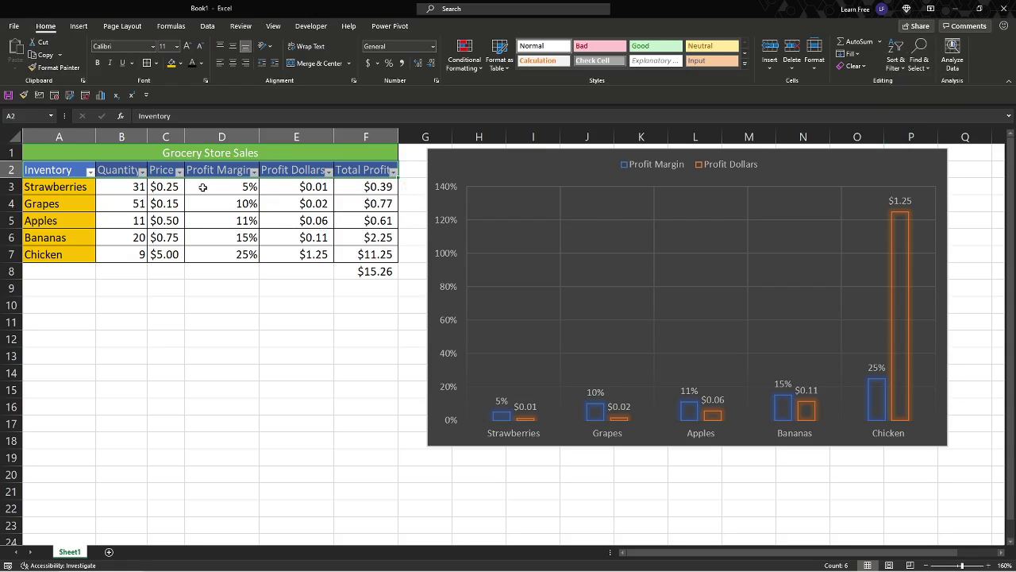
click(253, 173)
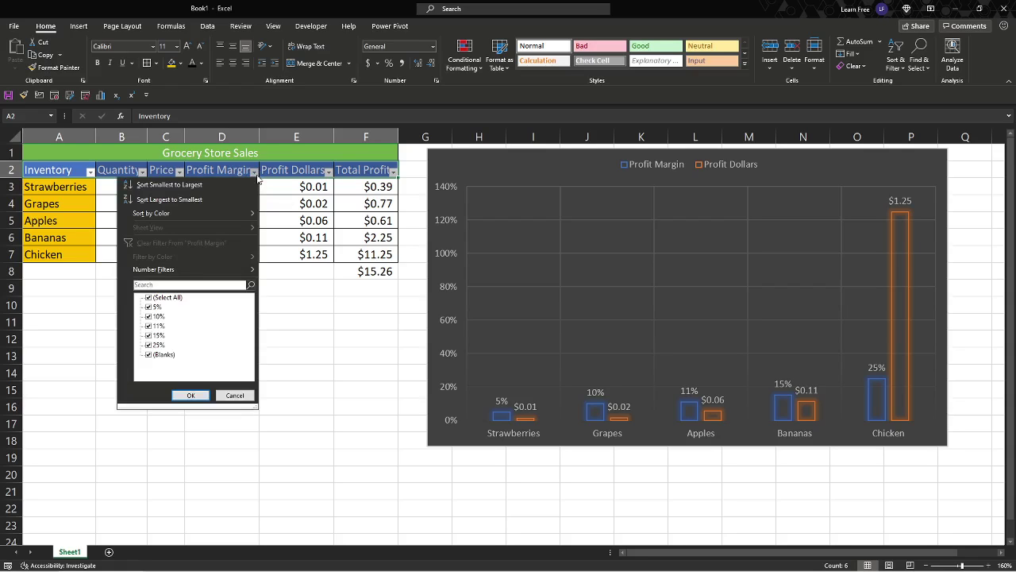
click(221, 198)
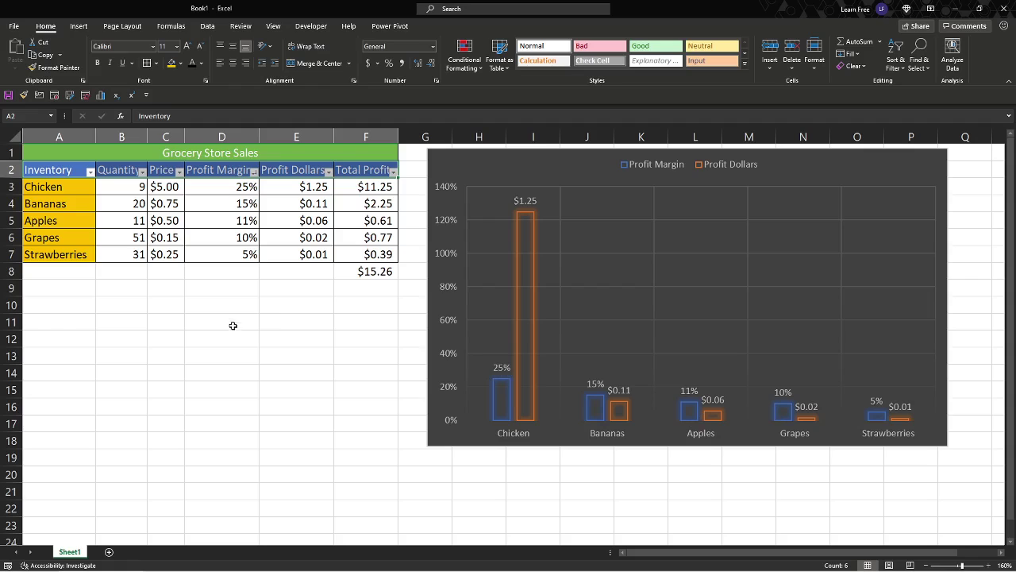
Reorder the chart's data series so that Profit Dollars comes before Profit Margin
click(522, 224)
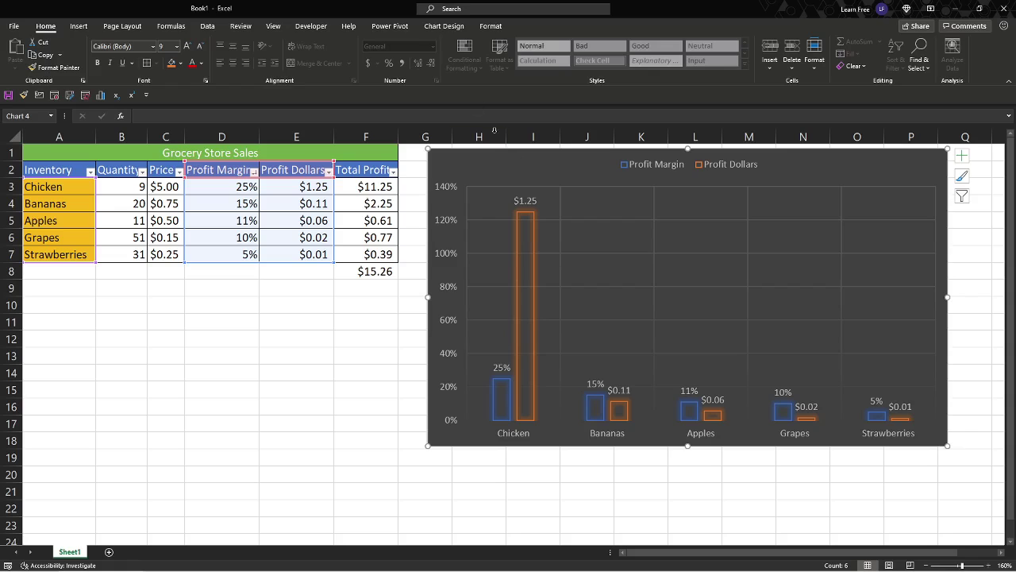
click(442, 26)
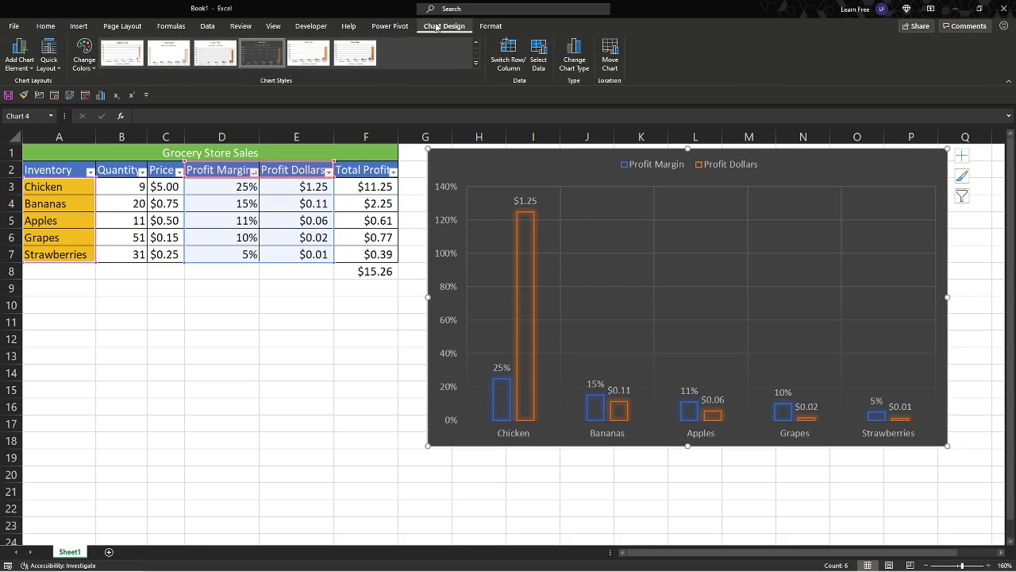
click(539, 63)
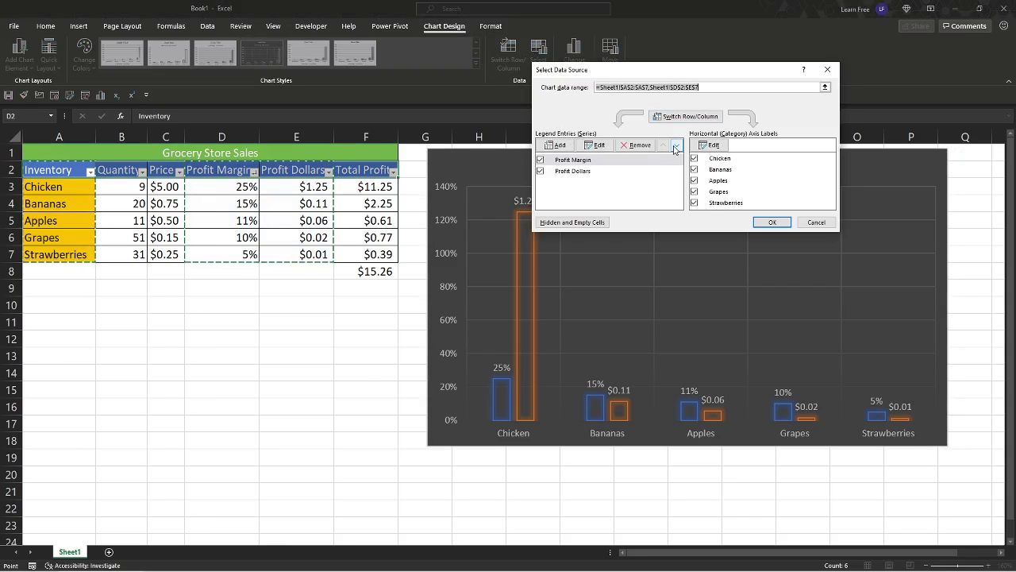
click(613, 173)
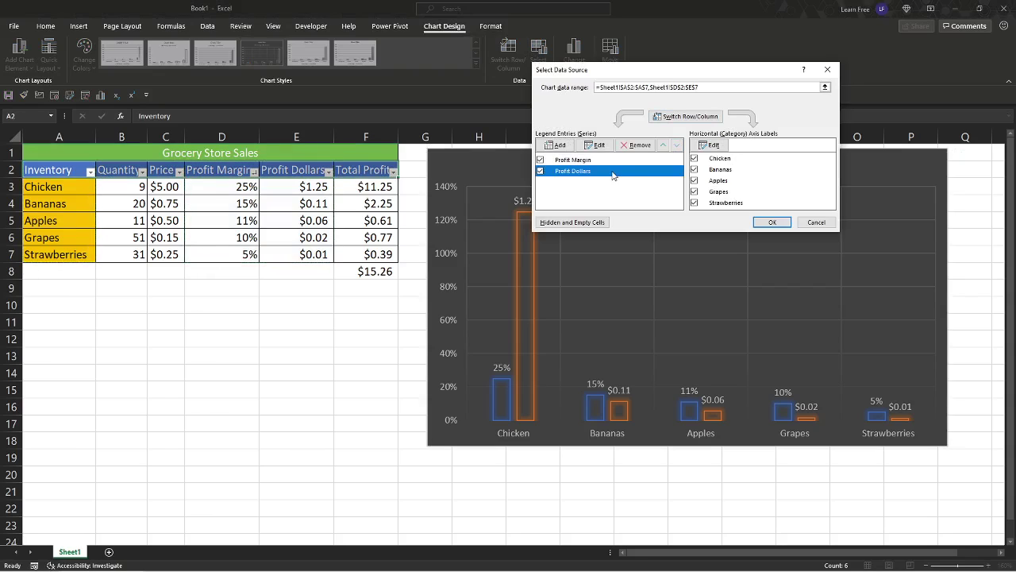
click(664, 146)
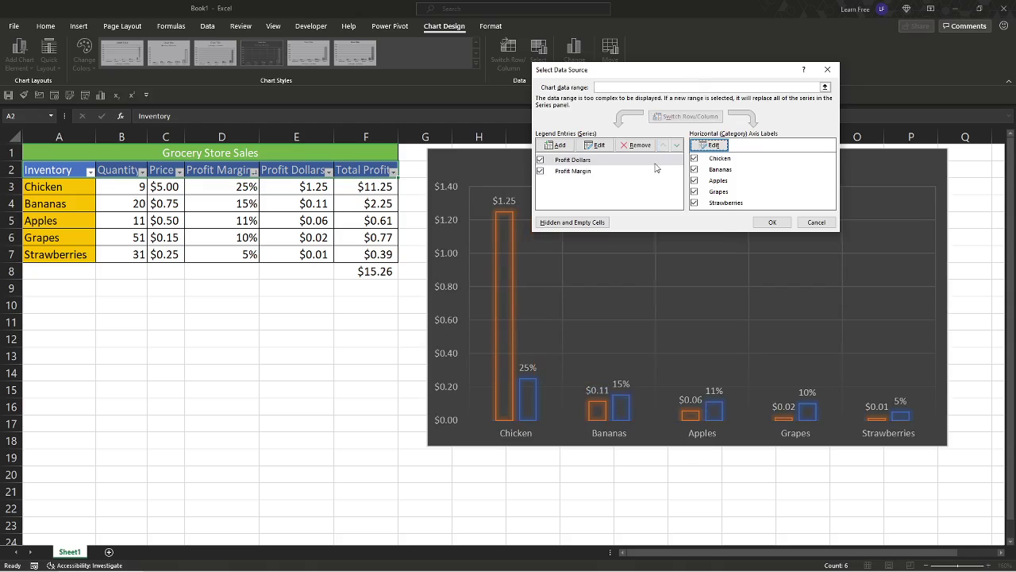
click(664, 145)
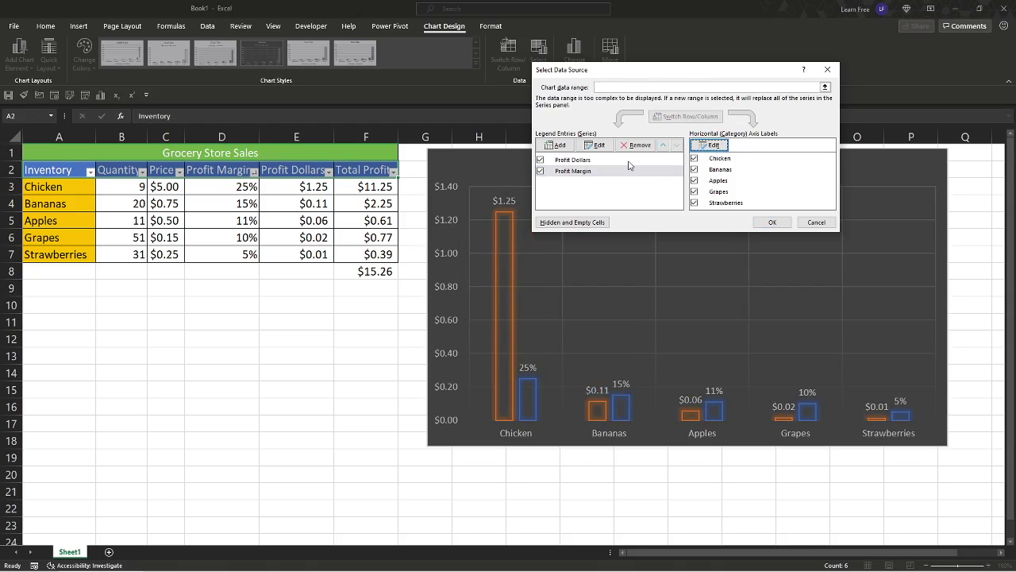
click(632, 163)
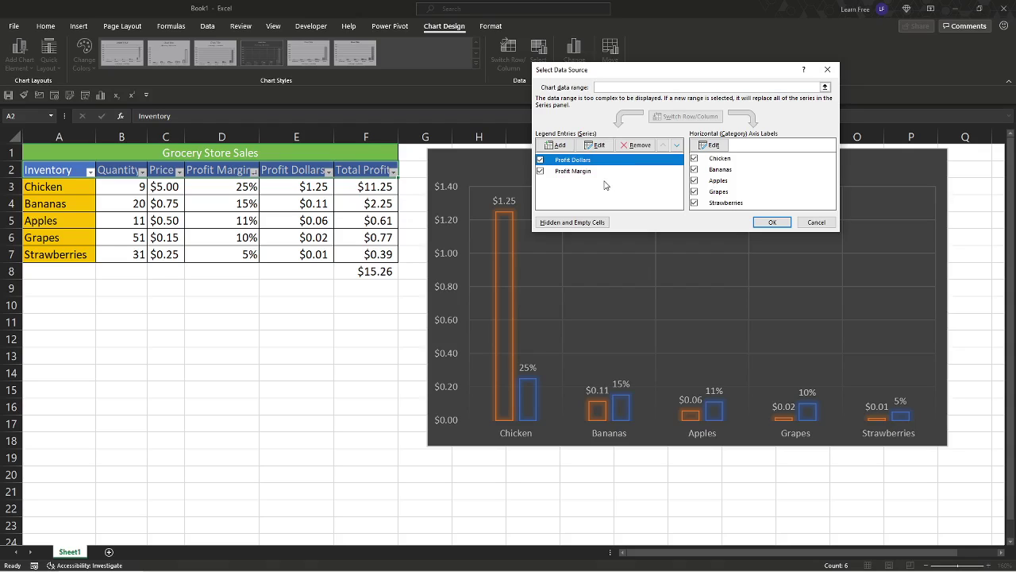
click(607, 172)
click(635, 163)
click(774, 224)
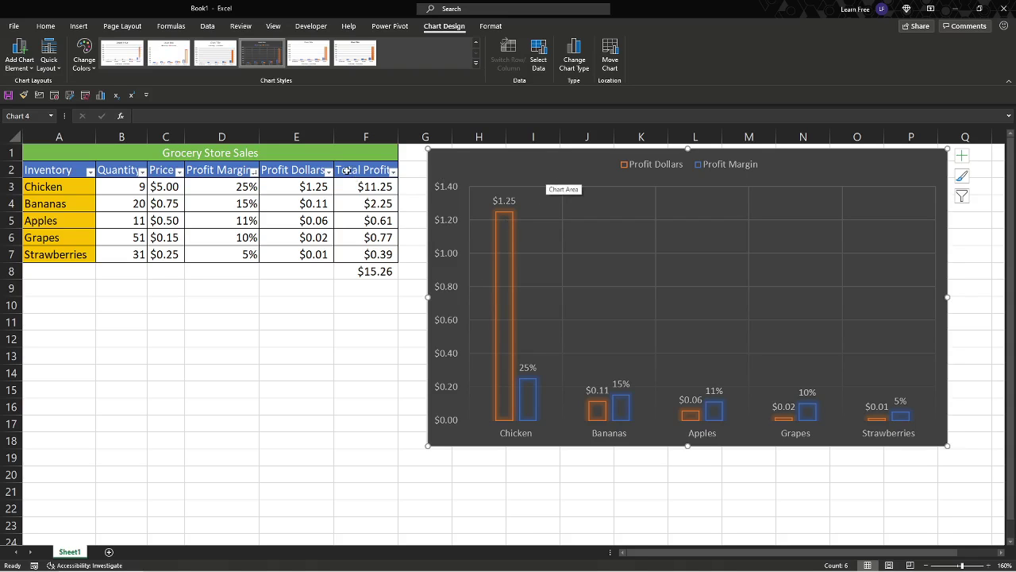
Remove the filters from the header row A2:F2 of the Grocery Store Sales table
drag(348, 170, 62, 170)
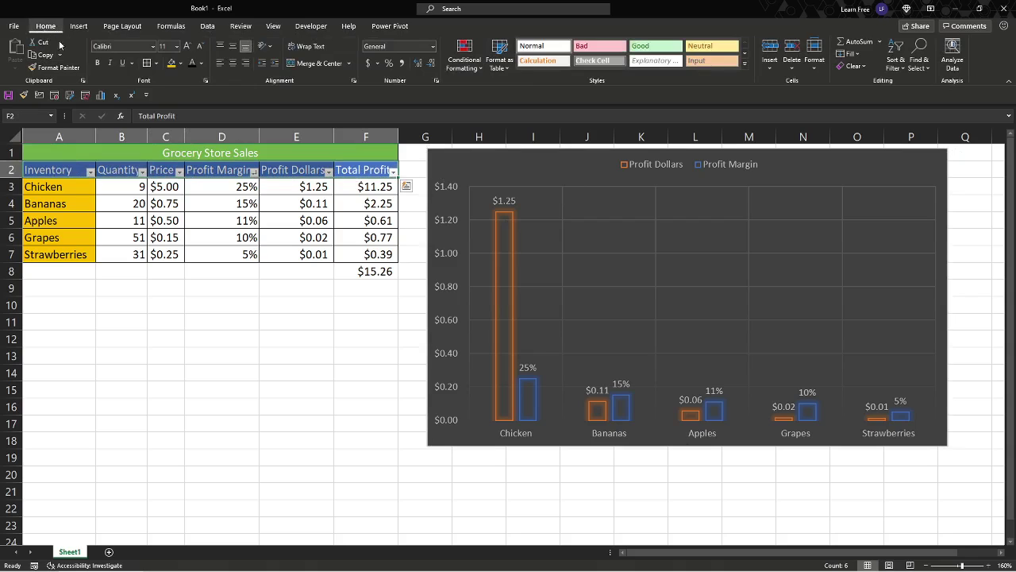
click(898, 63)
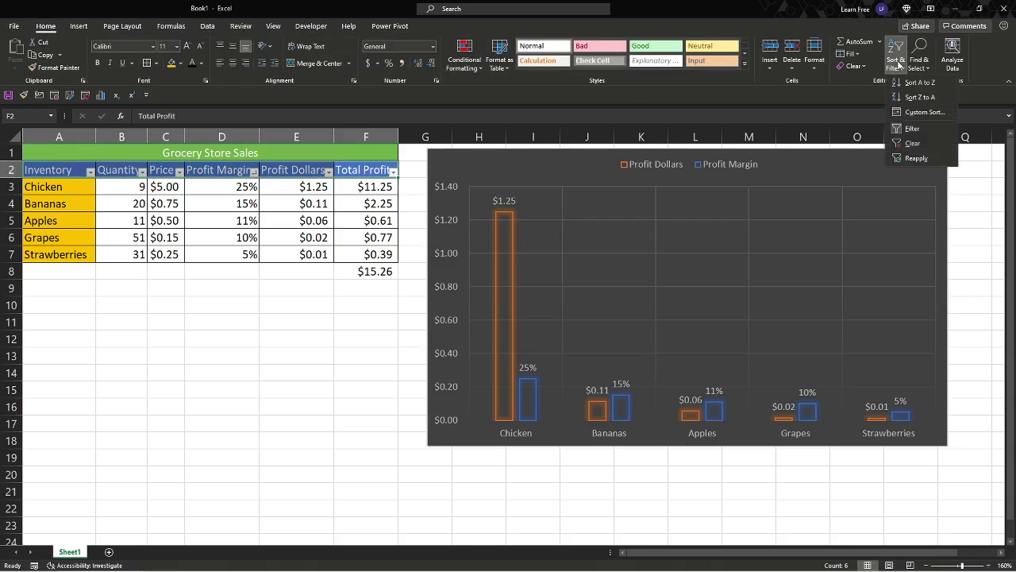
click(919, 129)
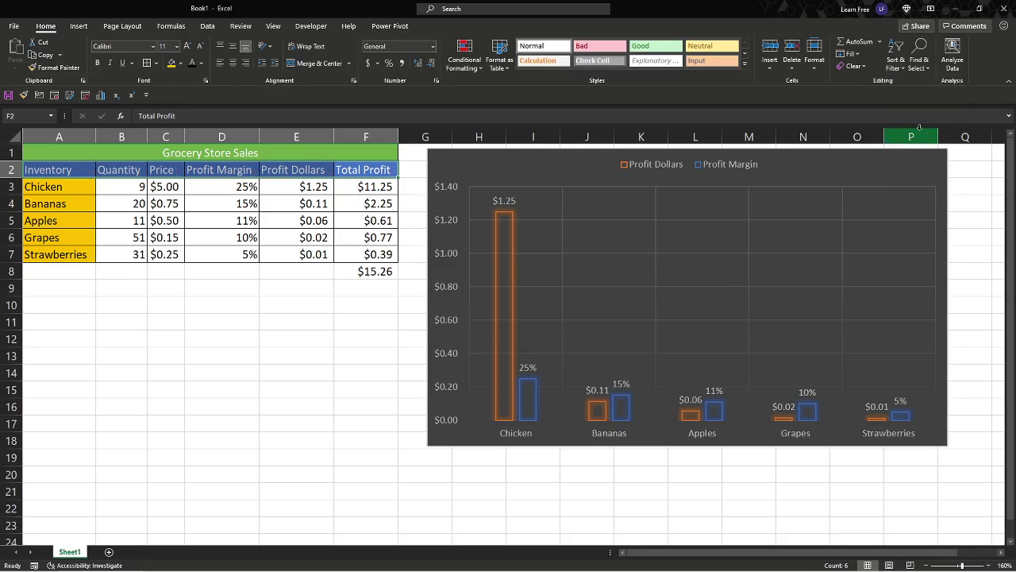
Set the Chicken quantity in cell B3 to 10
click(310, 199)
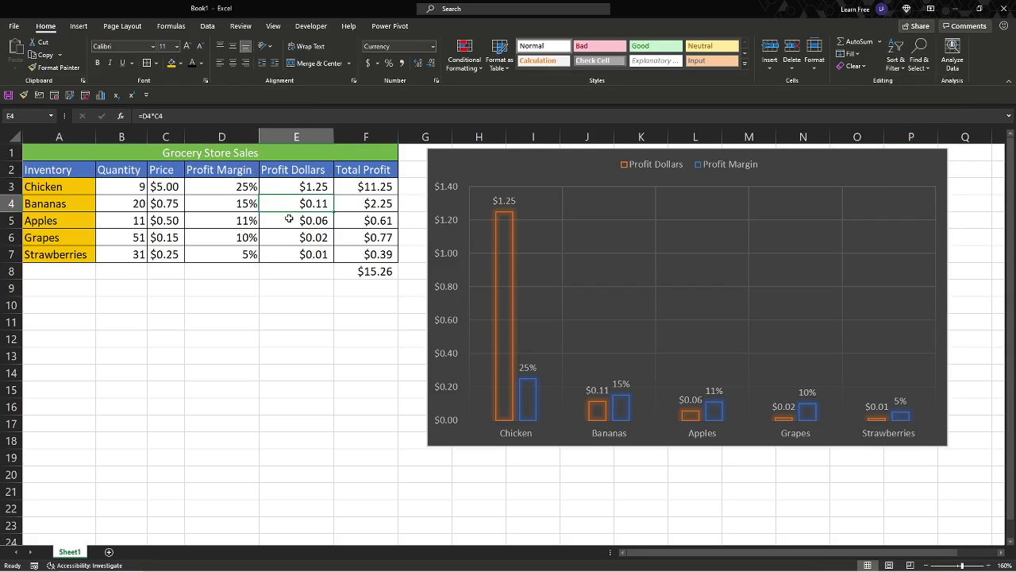
click(368, 189)
click(126, 186)
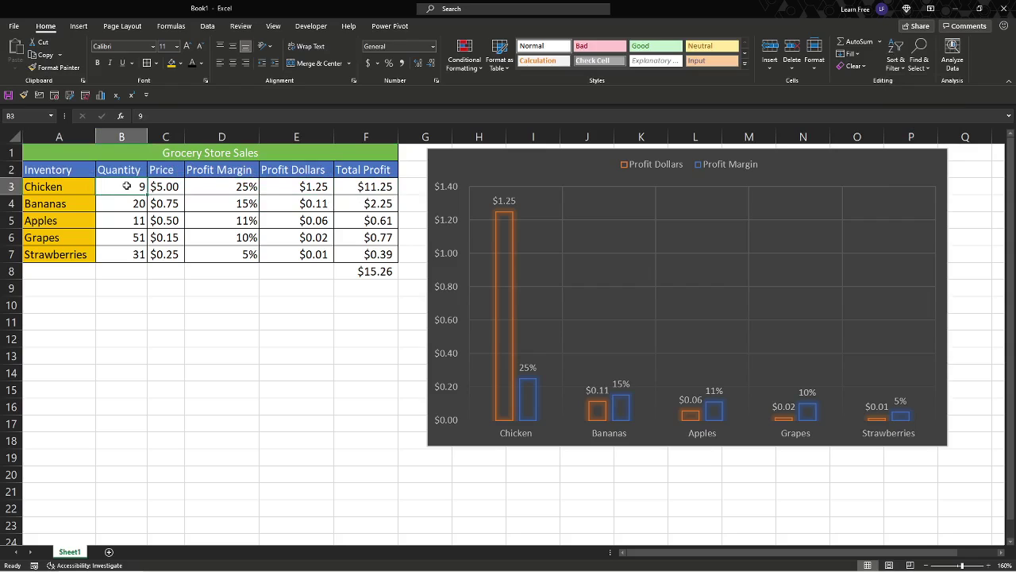
text(10)
key(Return)
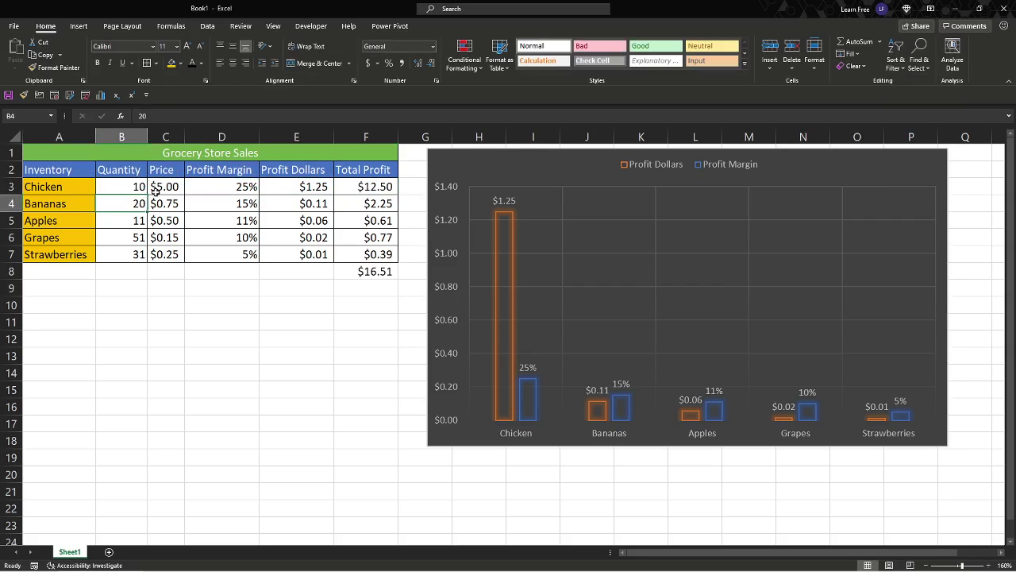
Set the Chicken quantity in cell B3 to 100 and select its Total Profit cell F3
click(112, 185)
text(100)
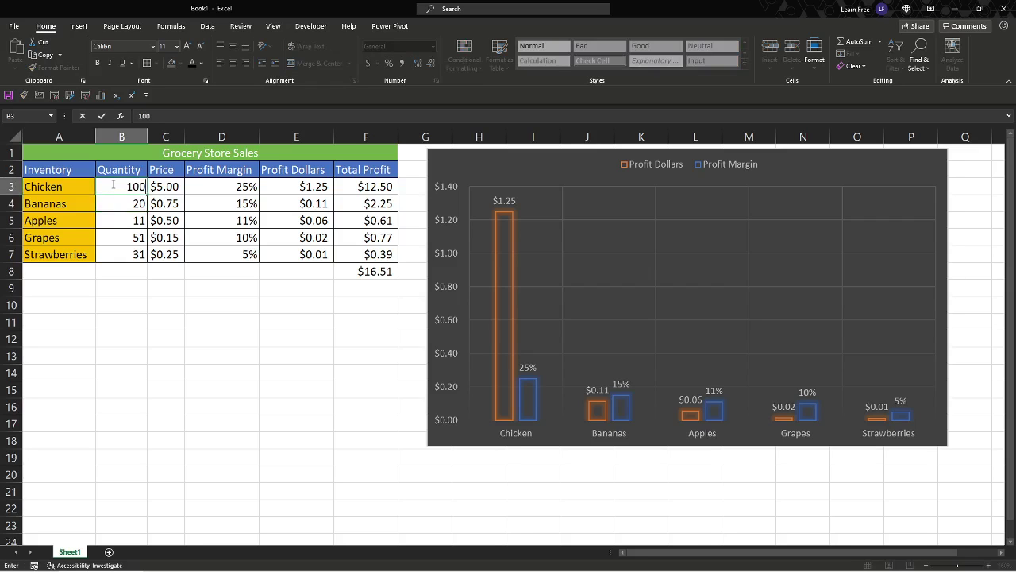
key(Return)
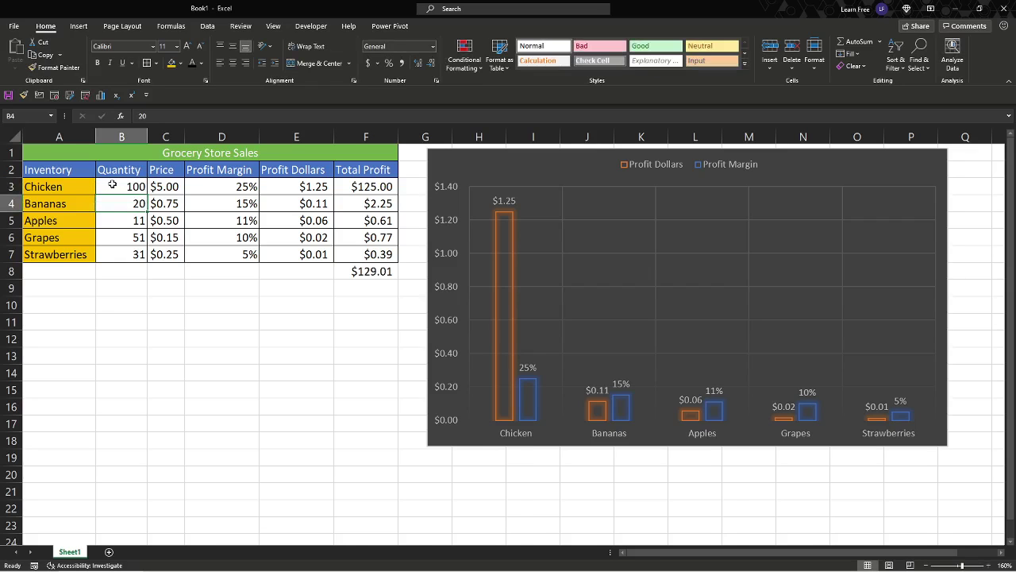
click(390, 187)
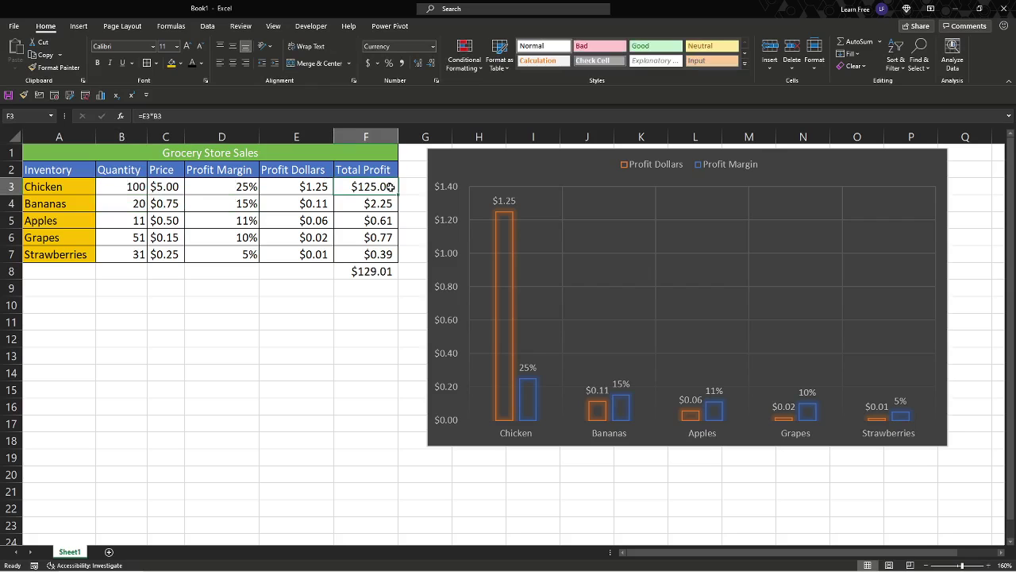
click(532, 260)
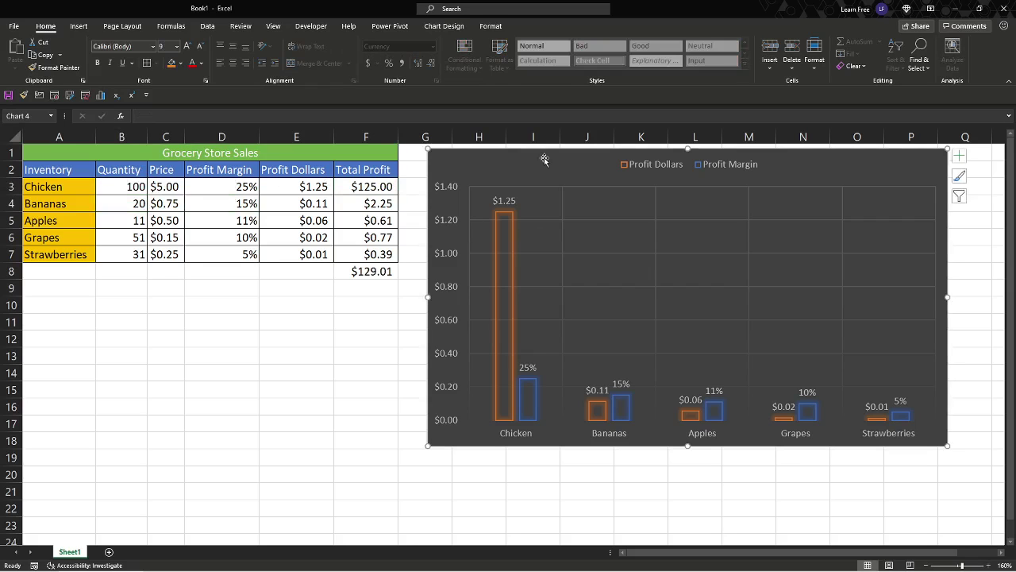
click(437, 28)
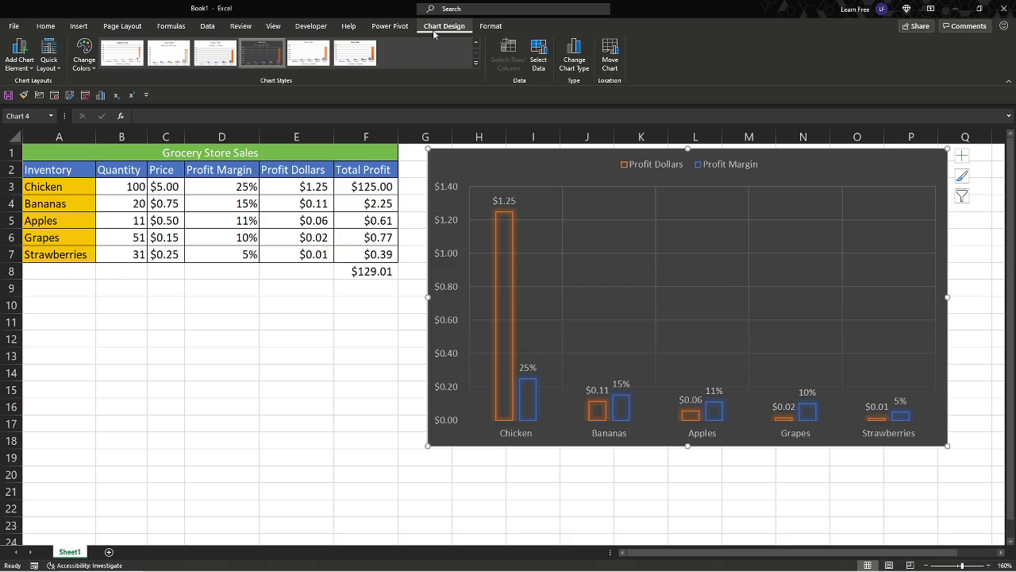
click(539, 64)
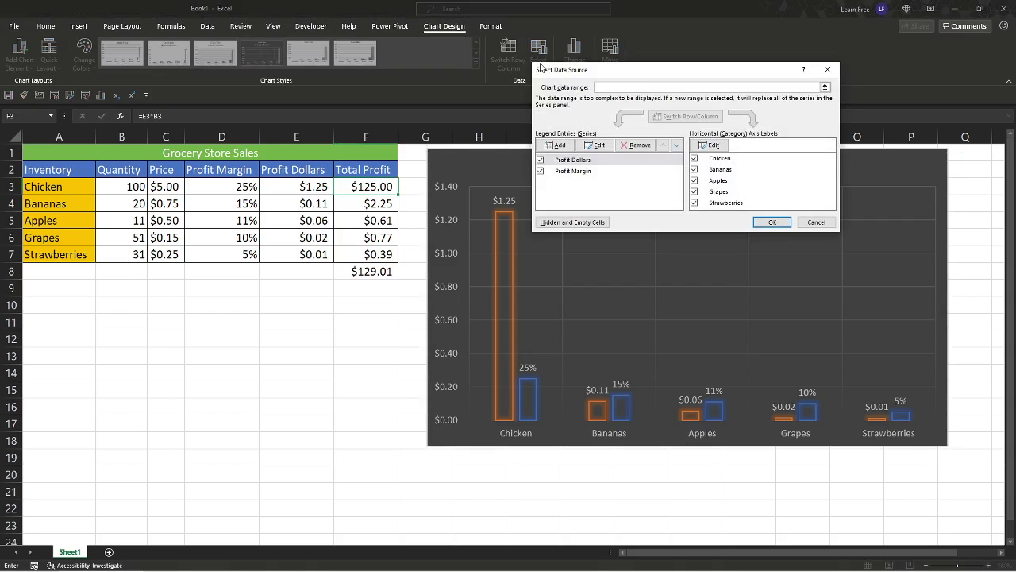
click(814, 222)
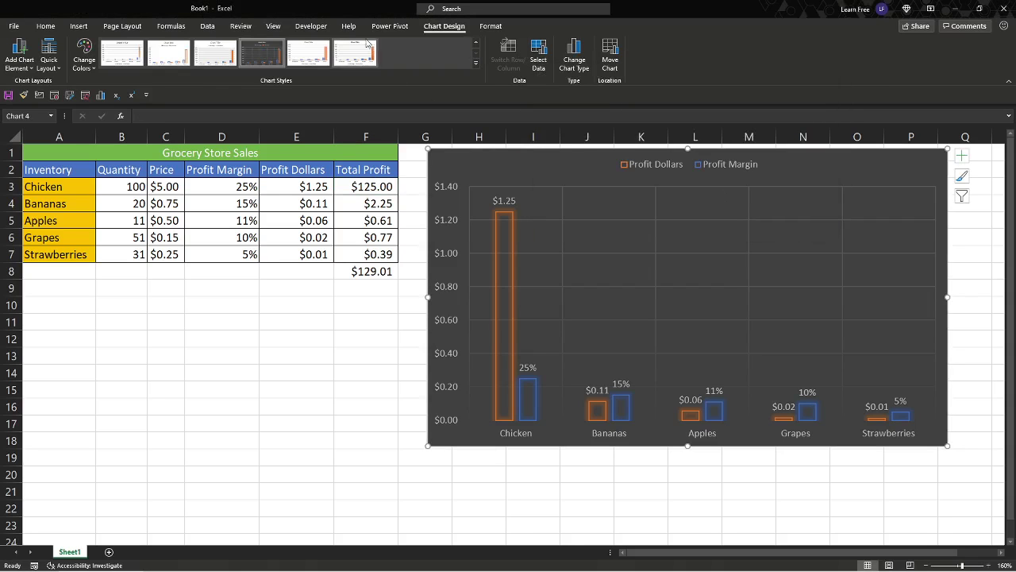
Delete the profit column chart from the worksheet
click(388, 30)
click(444, 28)
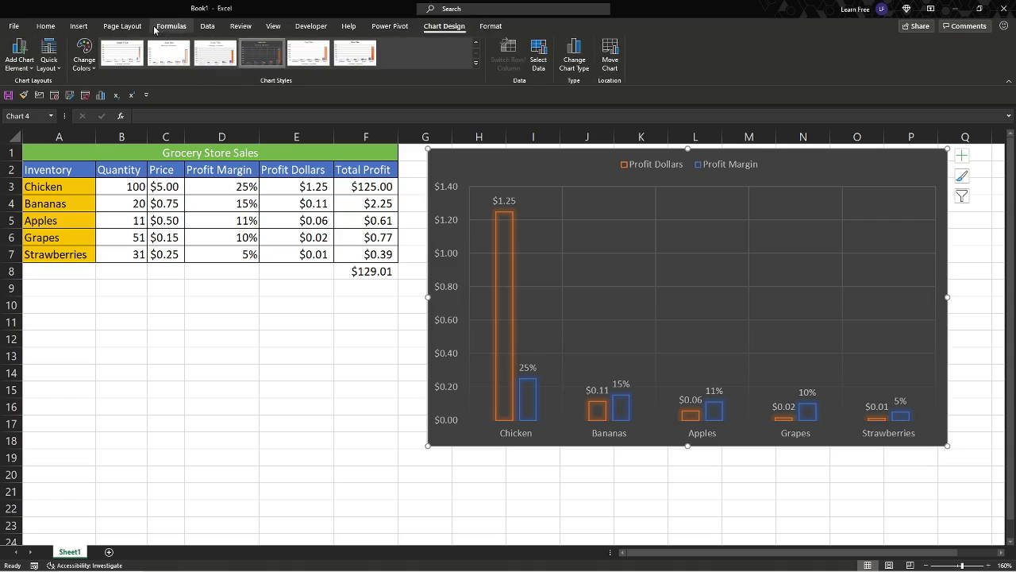
click(77, 27)
click(45, 26)
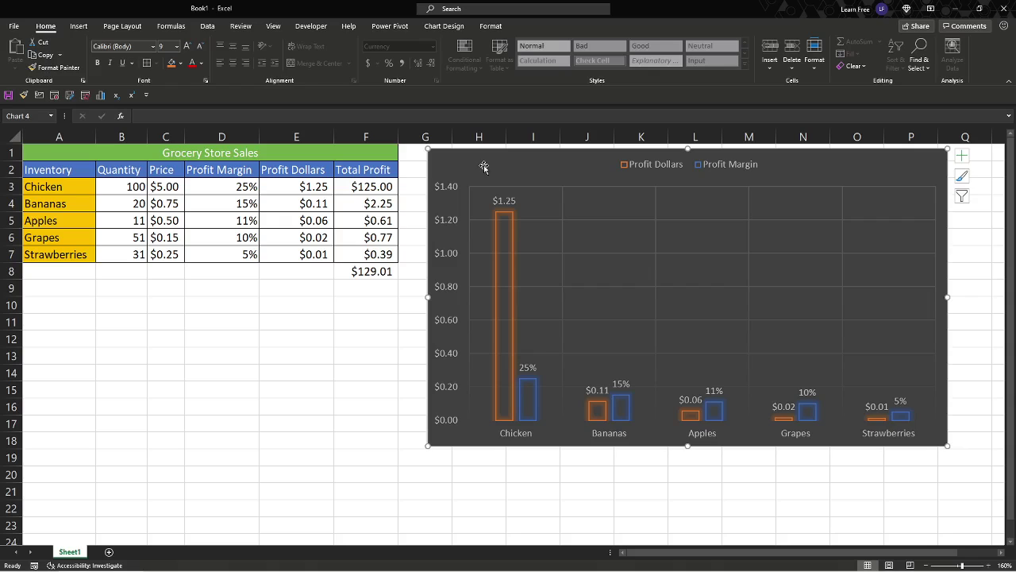
key(Delete)
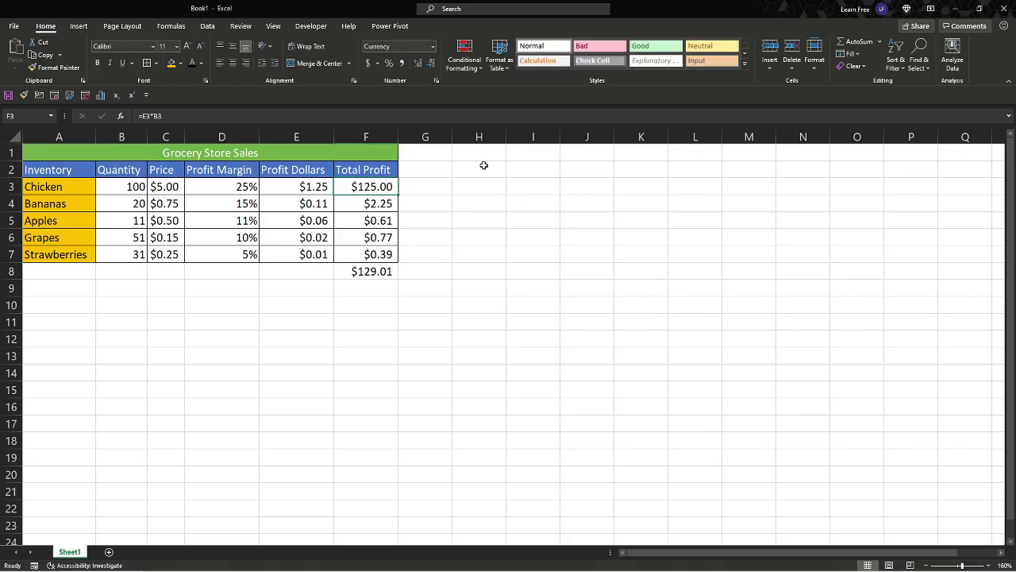
click(529, 220)
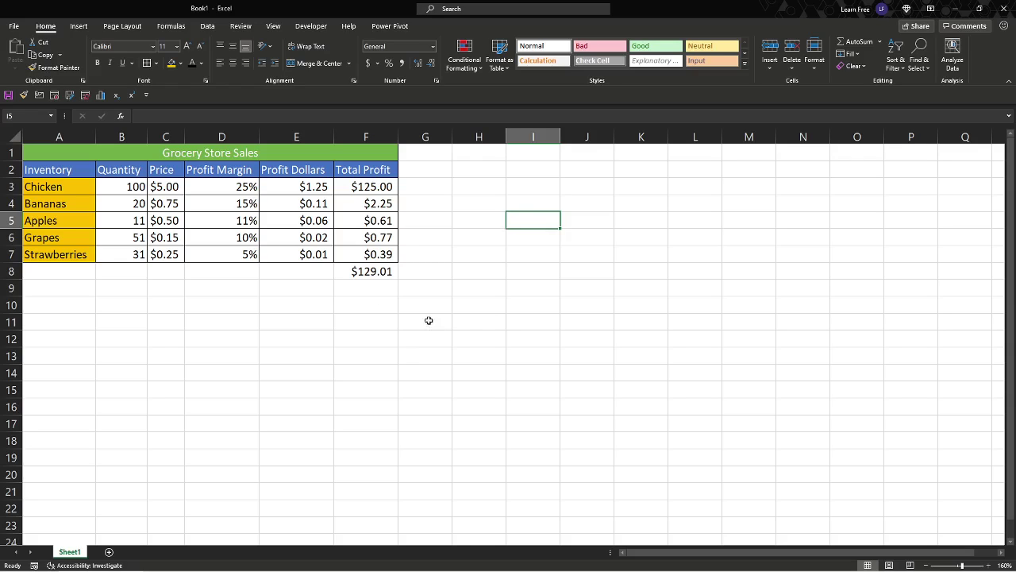
click(244, 333)
click(285, 340)
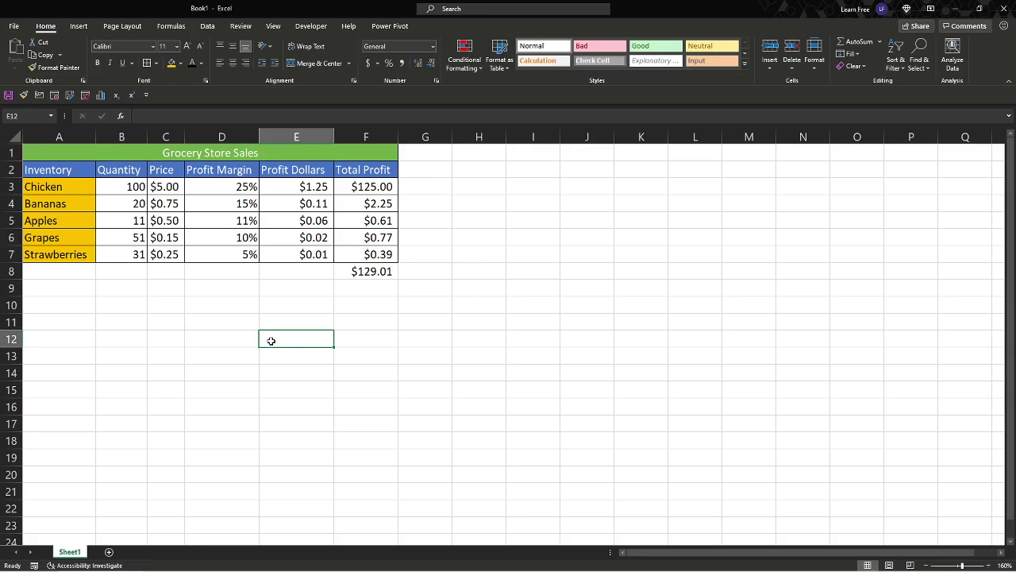
click(107, 342)
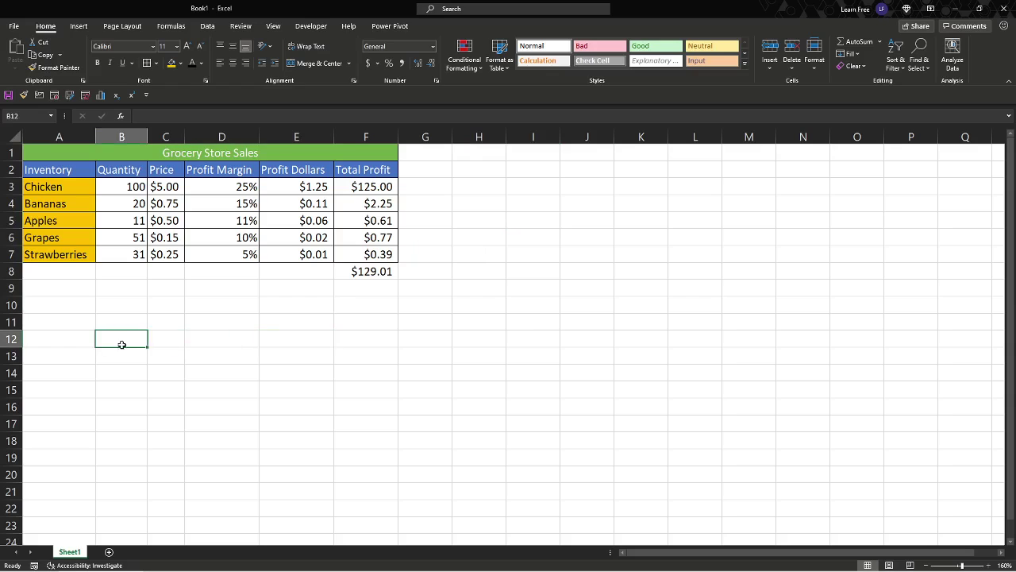
click(208, 340)
click(62, 342)
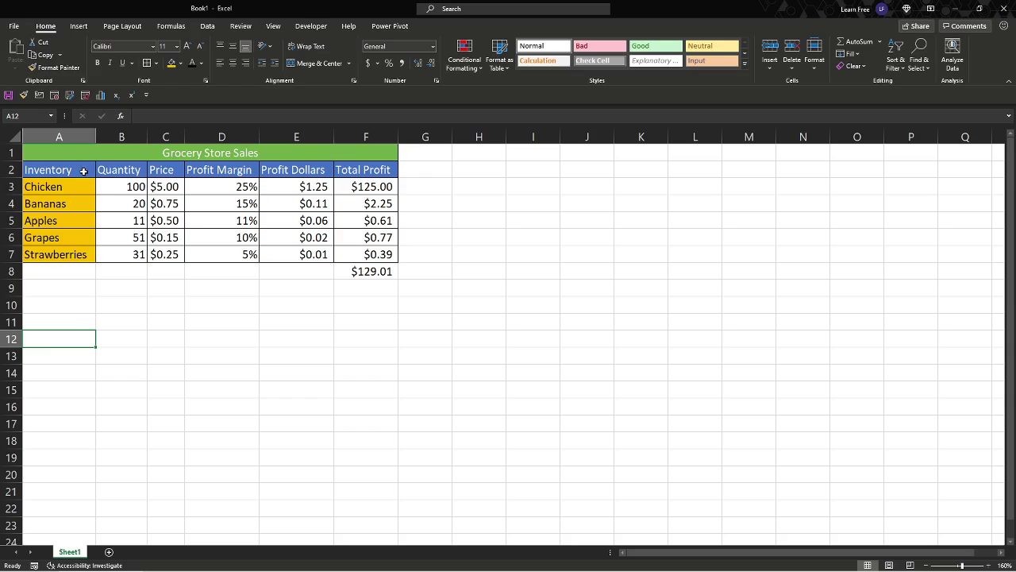
Apply list data validation to the Inventory cells A2:A7, using =$A$2:$A$7 as the source
drag(82, 171, 79, 254)
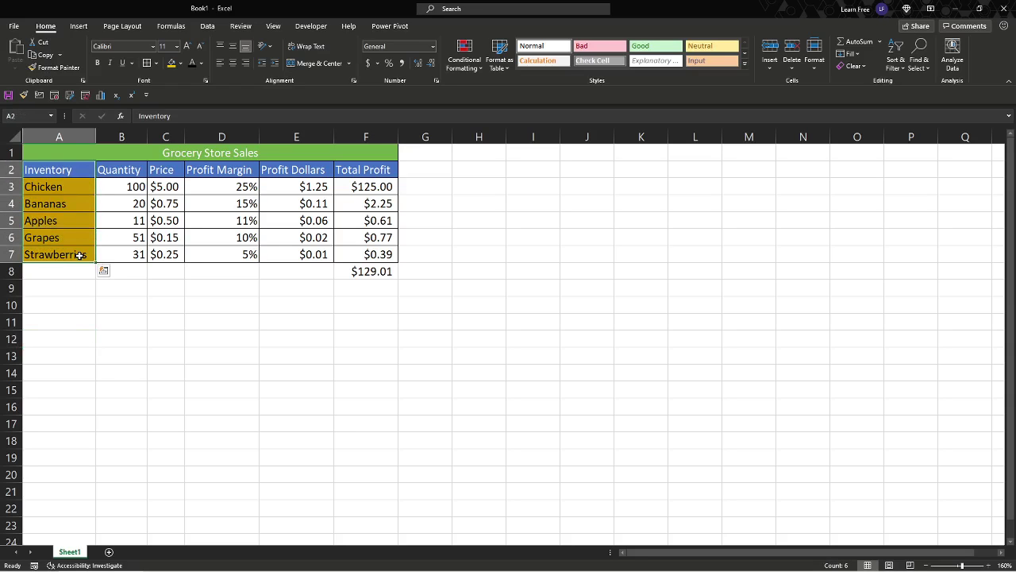
click(206, 26)
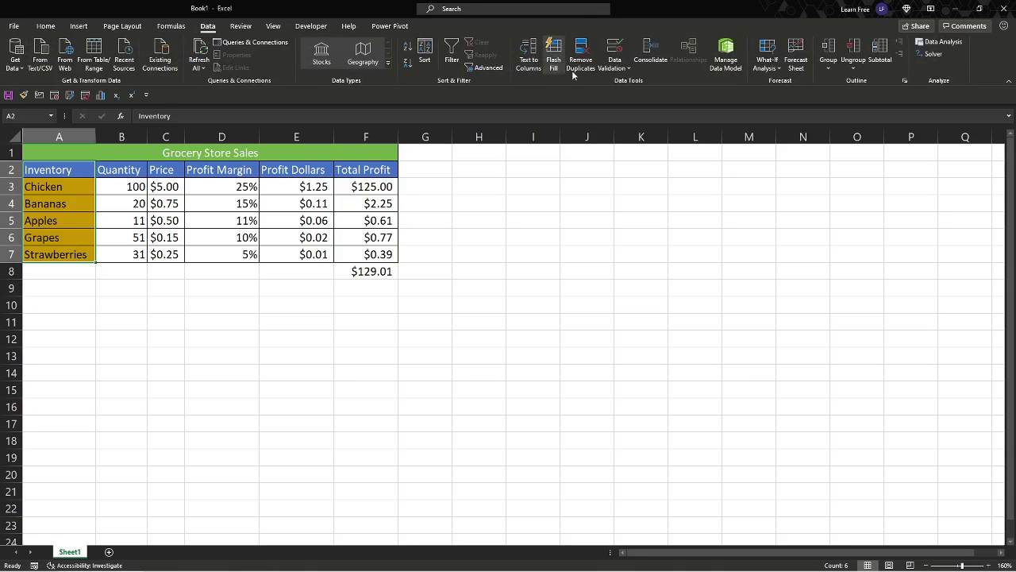
click(621, 69)
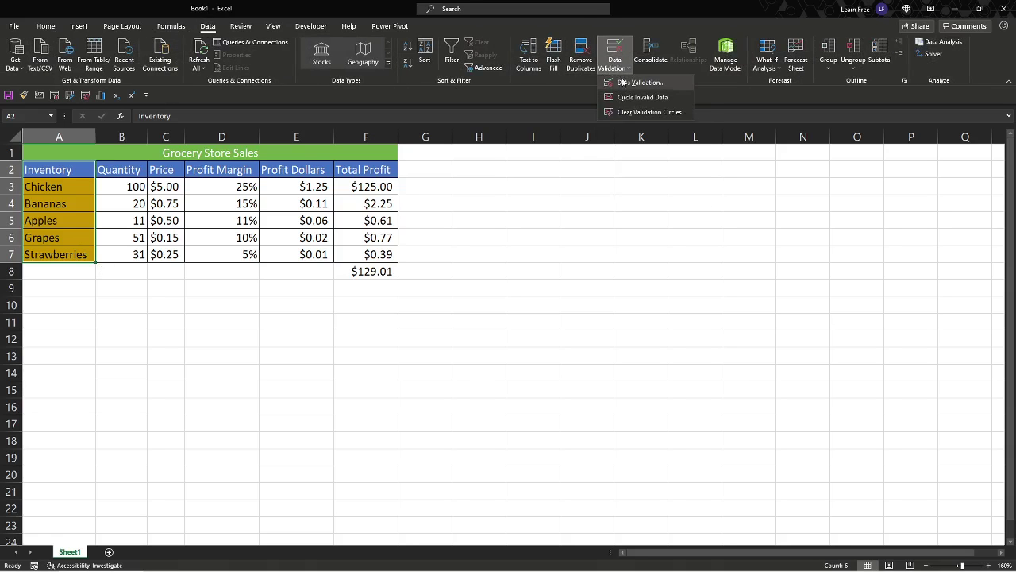
click(622, 83)
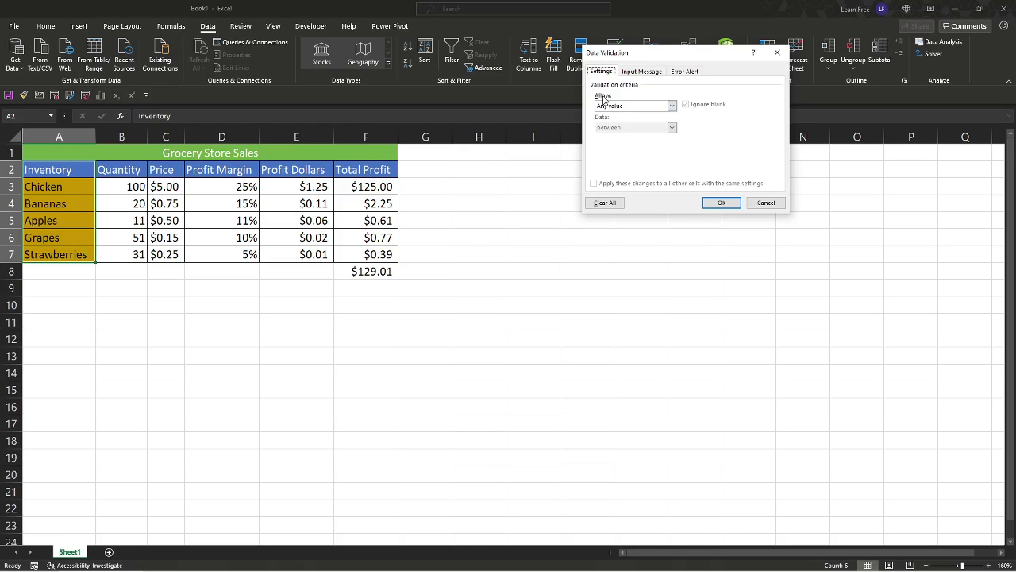
click(671, 106)
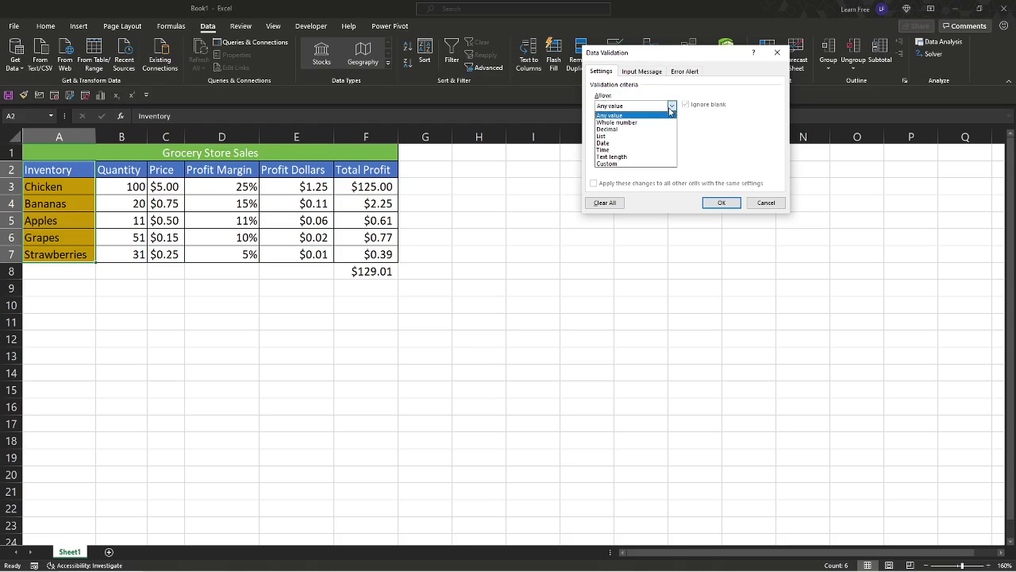
click(636, 136)
click(629, 148)
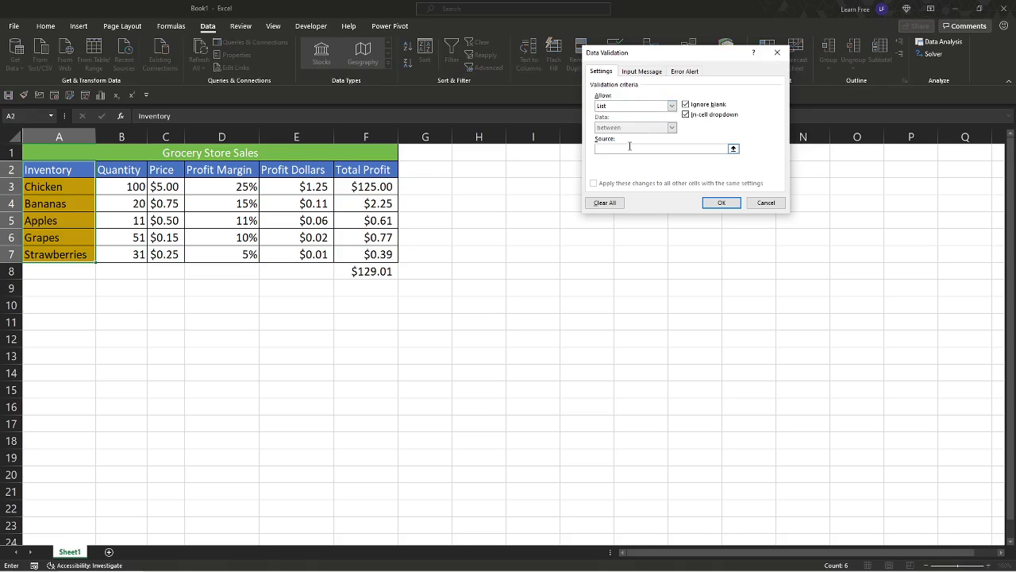
drag(77, 171, 75, 255)
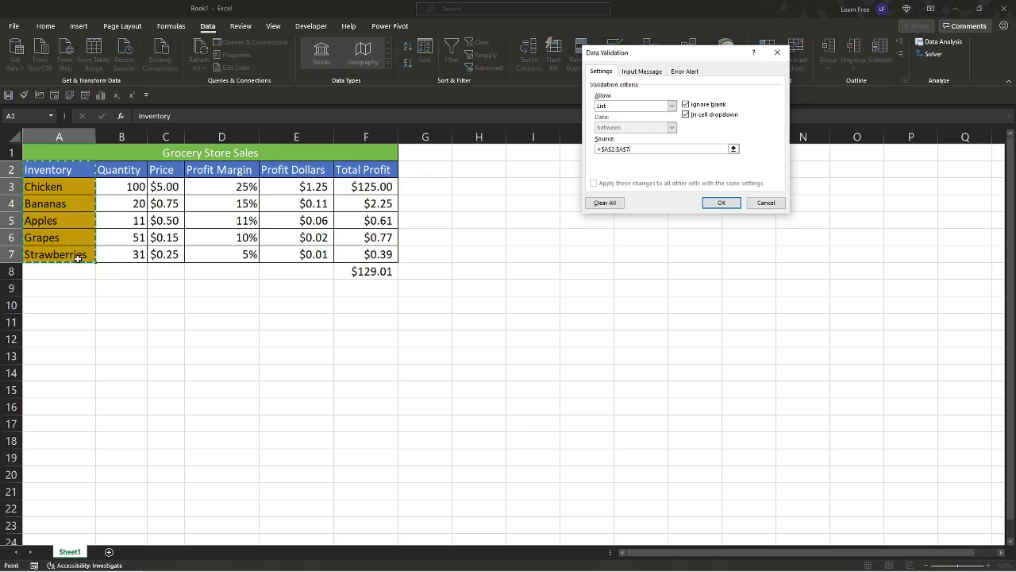
click(712, 206)
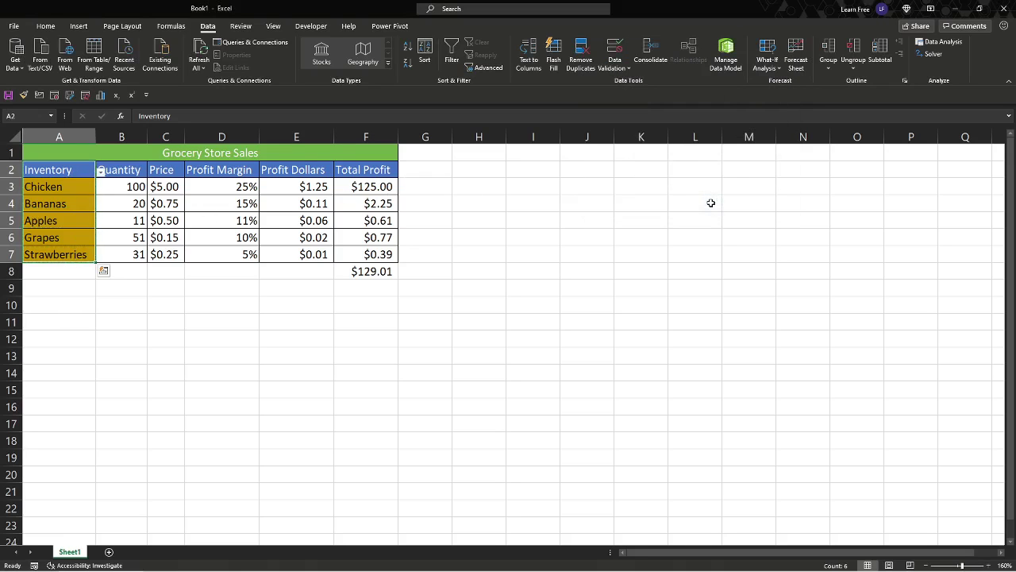
Add a drop-down list to cell A13 through list data validation with the Inventory cells A2:A7 as the source
click(84, 320)
click(75, 366)
click(79, 356)
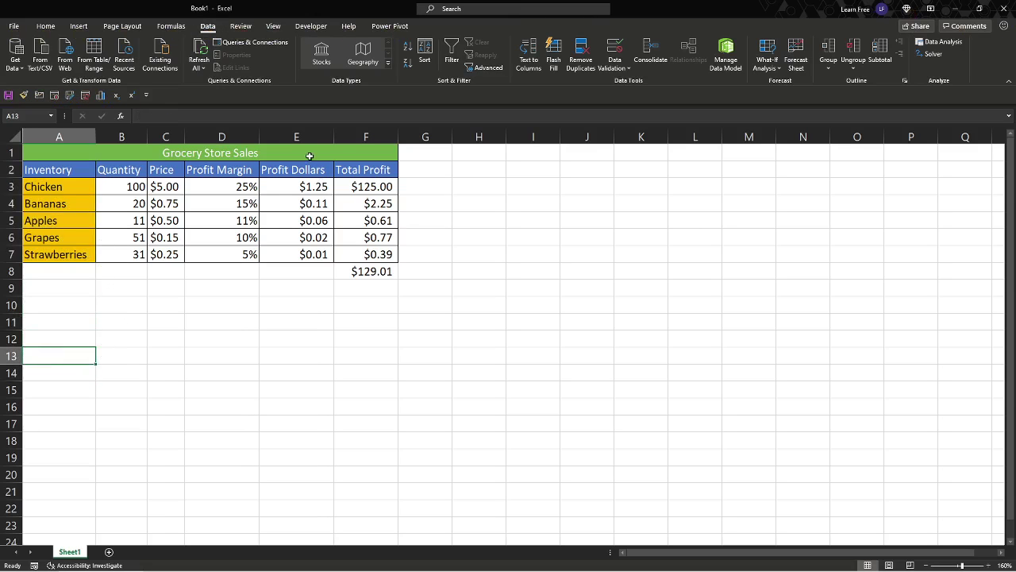
click(620, 70)
click(624, 84)
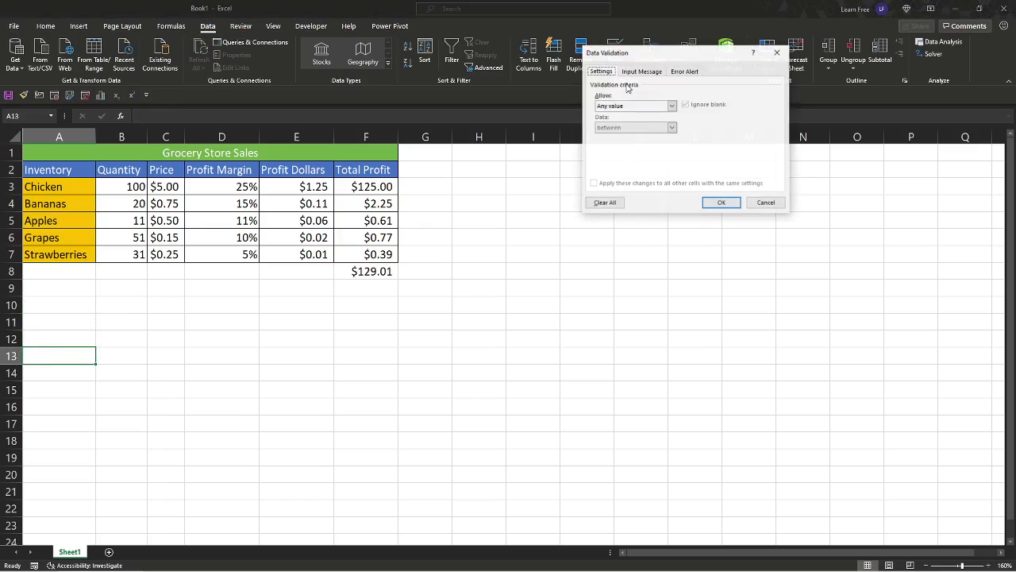
click(627, 106)
click(623, 134)
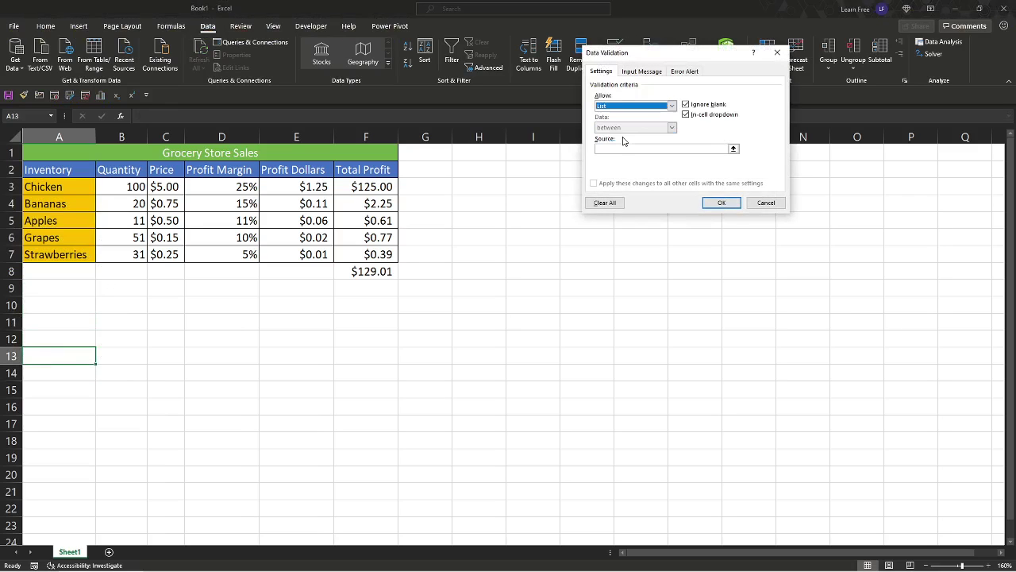
click(616, 150)
drag(59, 170, 77, 252)
click(722, 203)
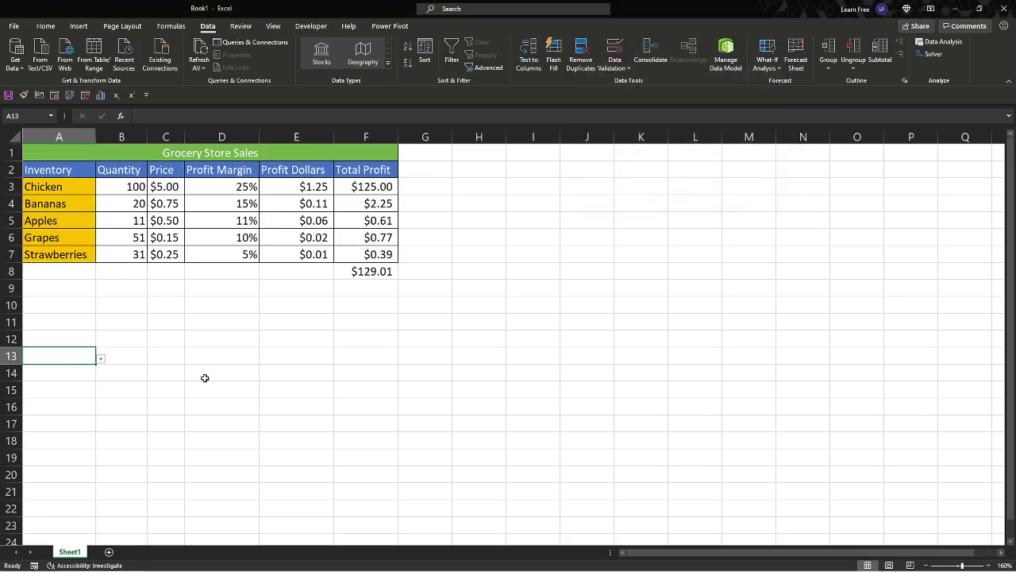
Choose Inventory from the drop-down list in cell A13
click(101, 359)
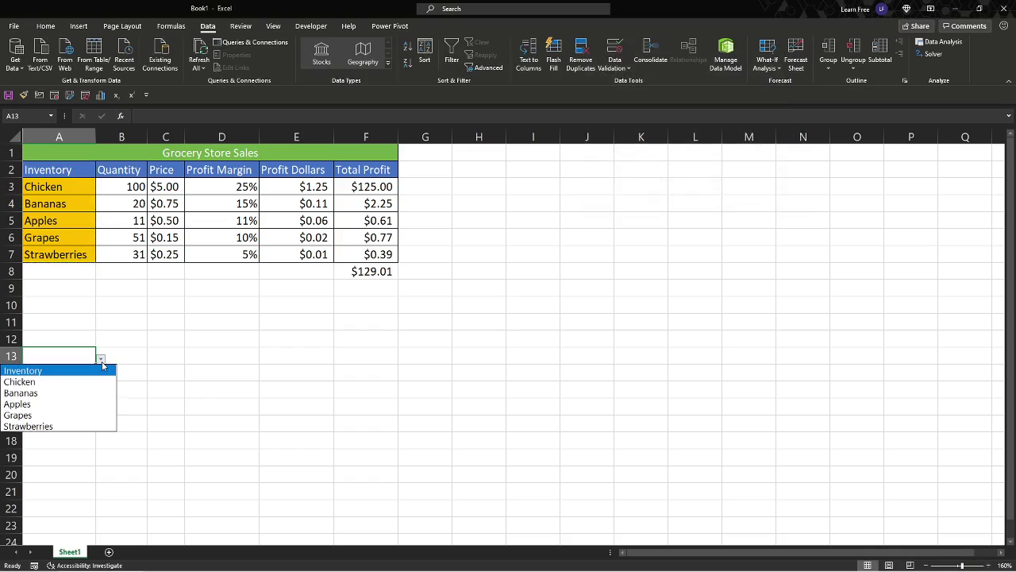
click(93, 370)
click(124, 358)
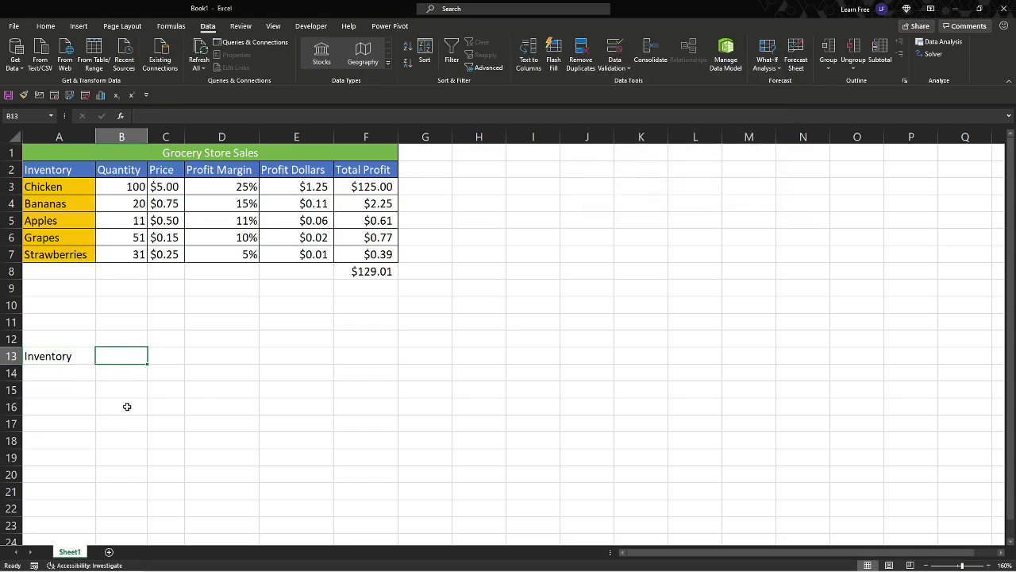
Choose Chicken from the drop-down list in cell A13
click(85, 362)
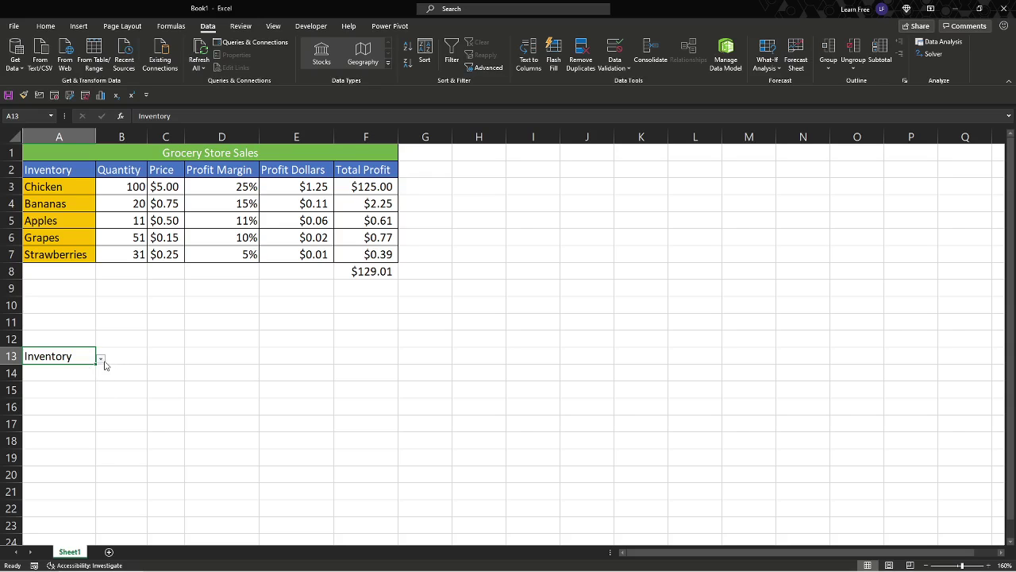
click(103, 359)
click(88, 382)
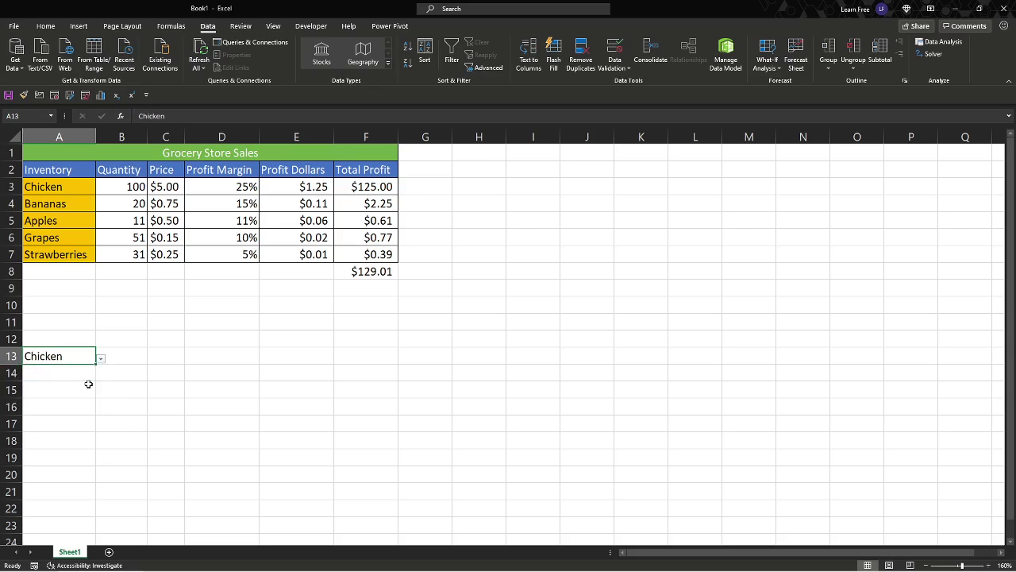
Copy the Quantity to Total Profit headings in B2:F2 to row 12, starting at cell B12
click(119, 337)
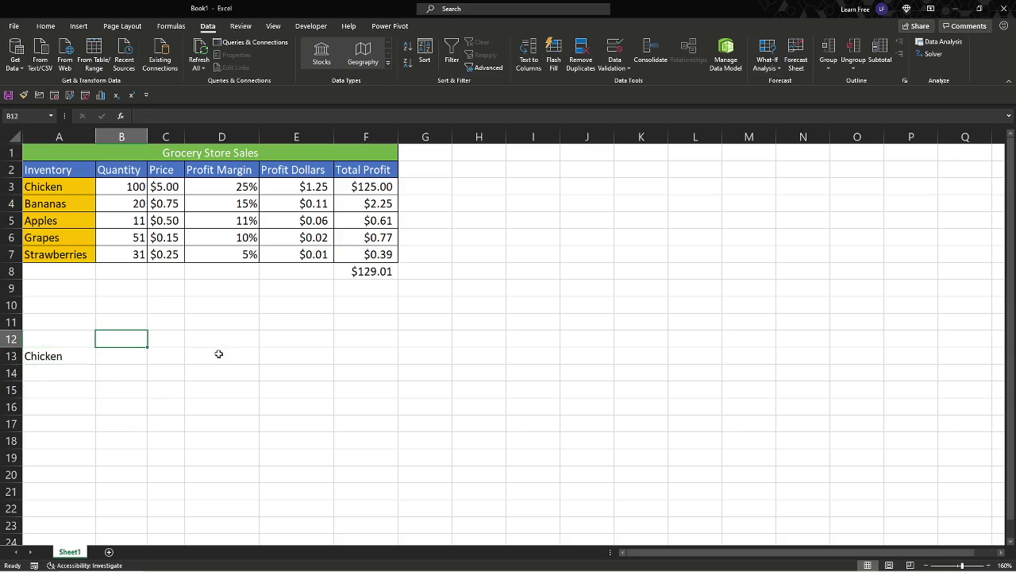
drag(126, 166, 347, 171)
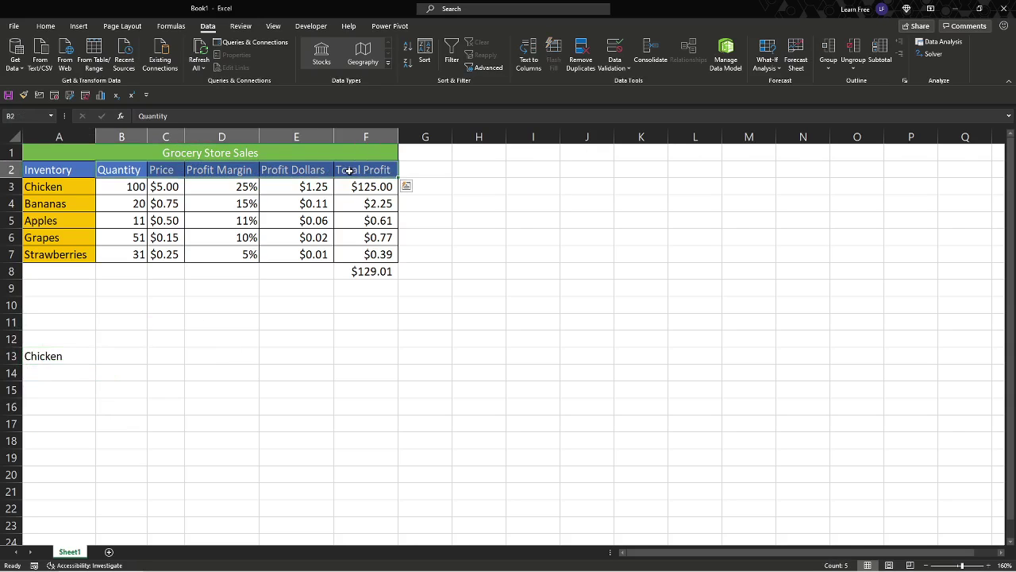
key(ctrl+c)
click(124, 337)
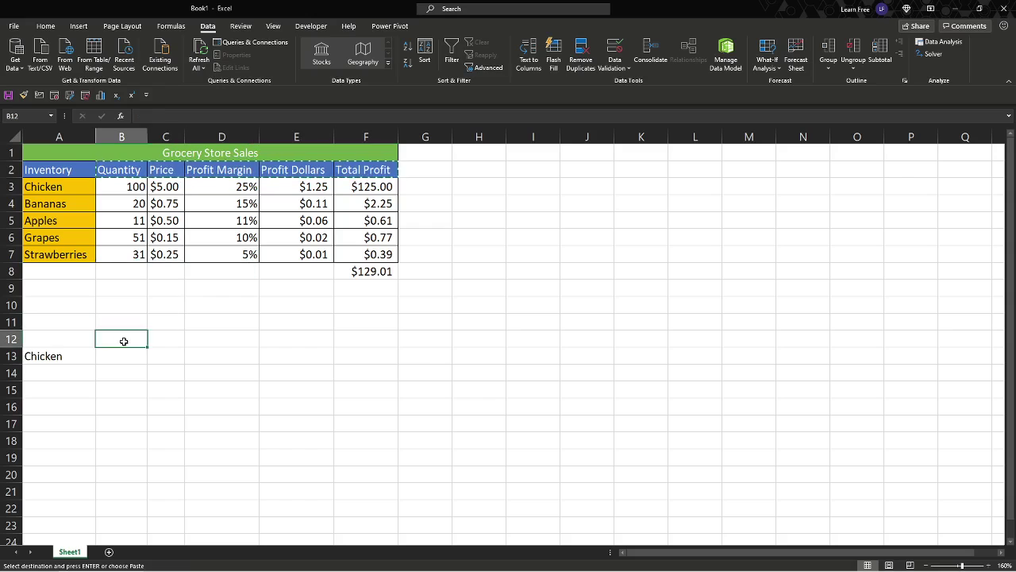
key(ctrl+v)
key(Escape)
click(126, 359)
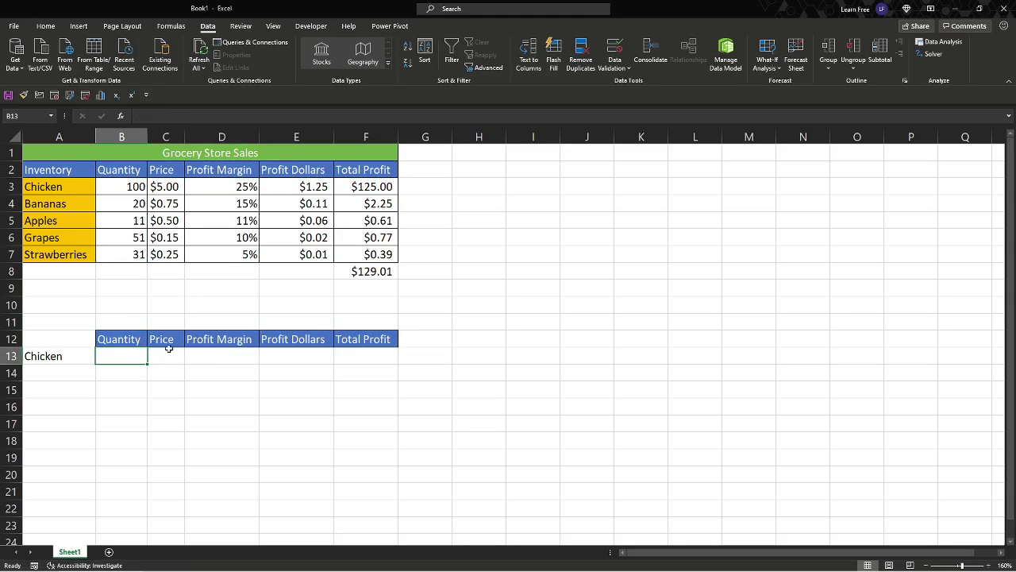
Repeat the copy of headings B2:F2 over the existing headings in B12:F12
drag(136, 172, 356, 172)
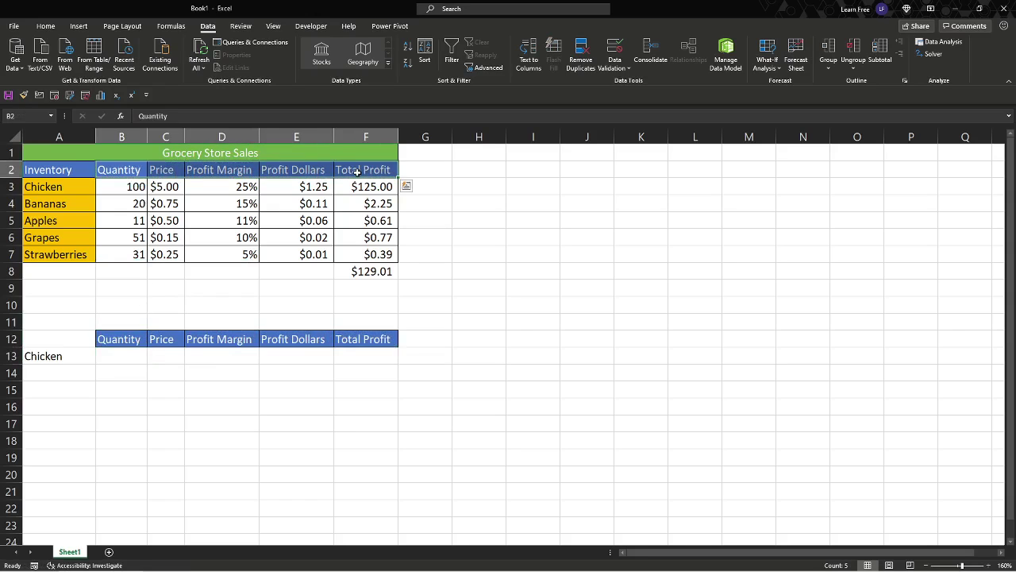
key(ctrl+c)
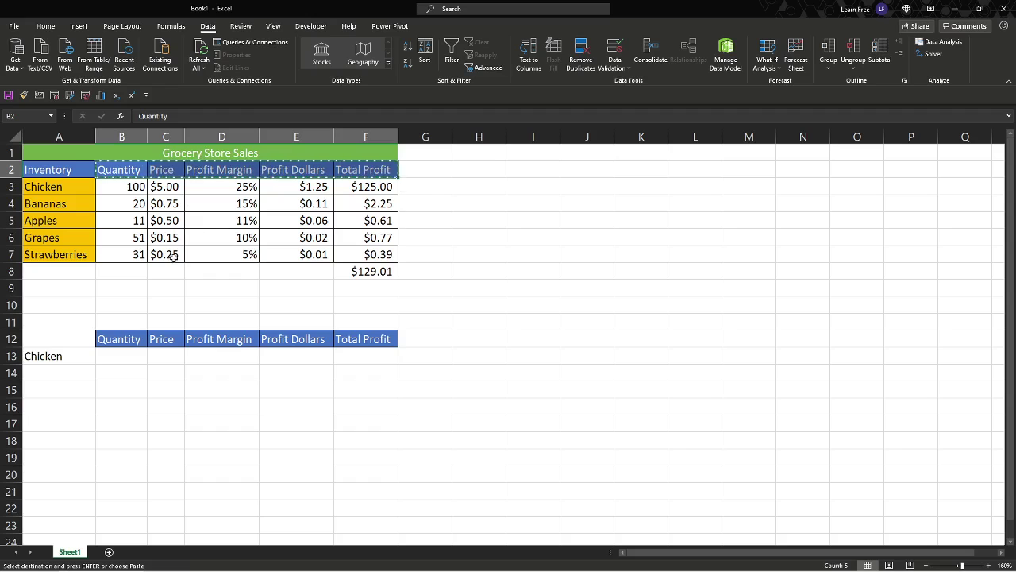
click(133, 337)
key(ctrl+v)
key(Escape)
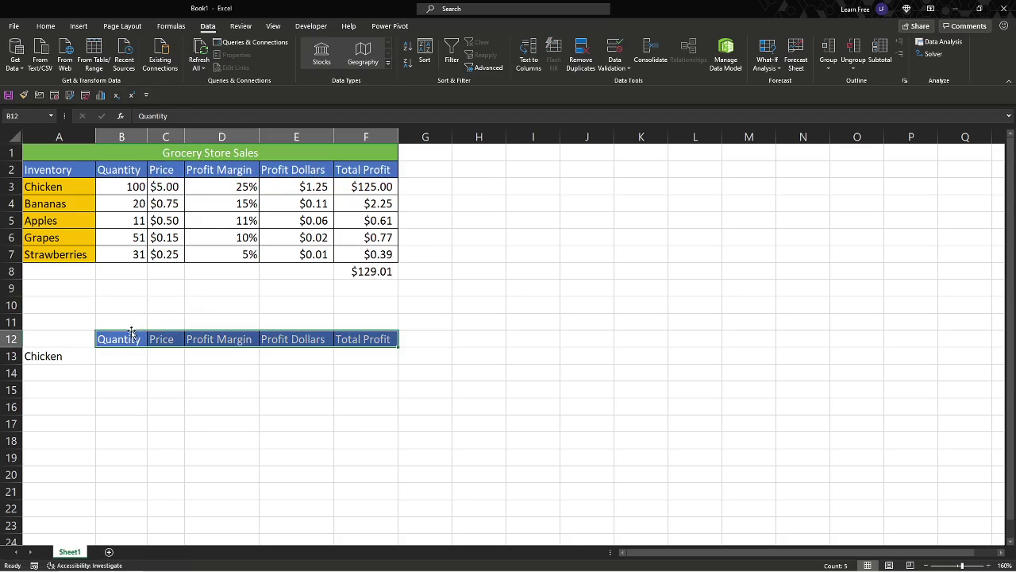
Start a VLOOKUP formula in Quantity cell B13 with the absolute reference $A$13 as the lookup value
click(126, 352)
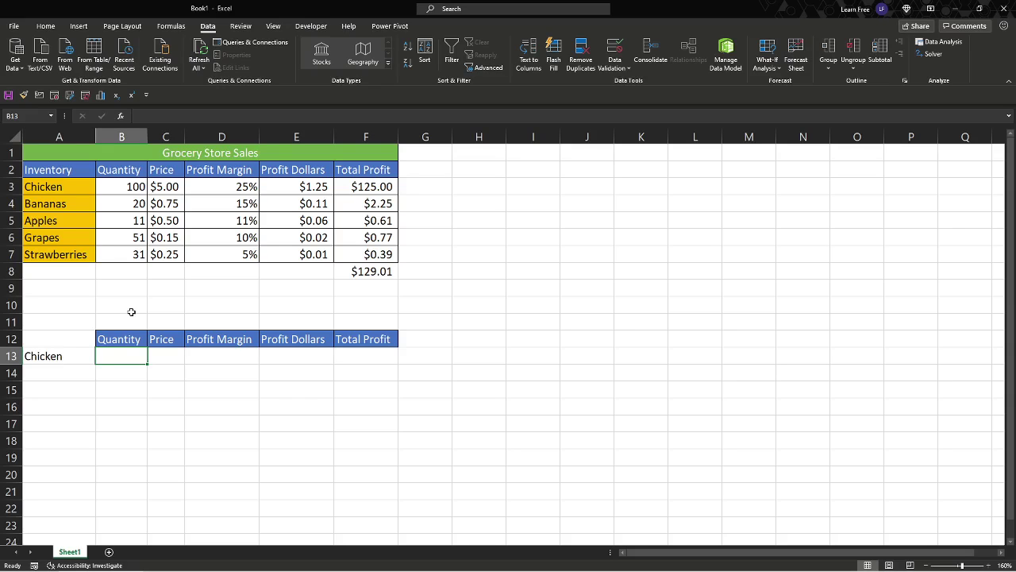
text(=)
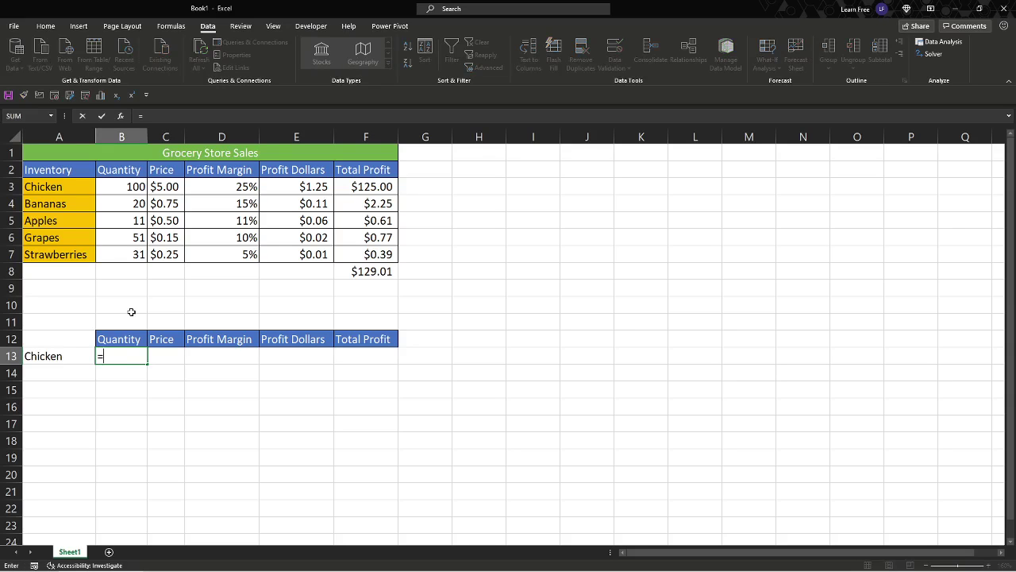
text(vl)
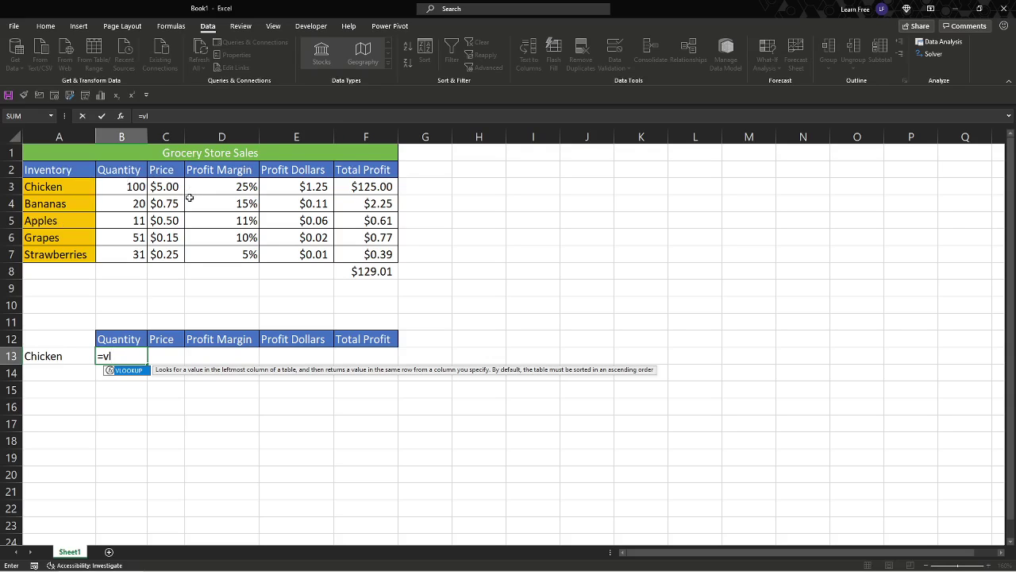
double_click(129, 371)
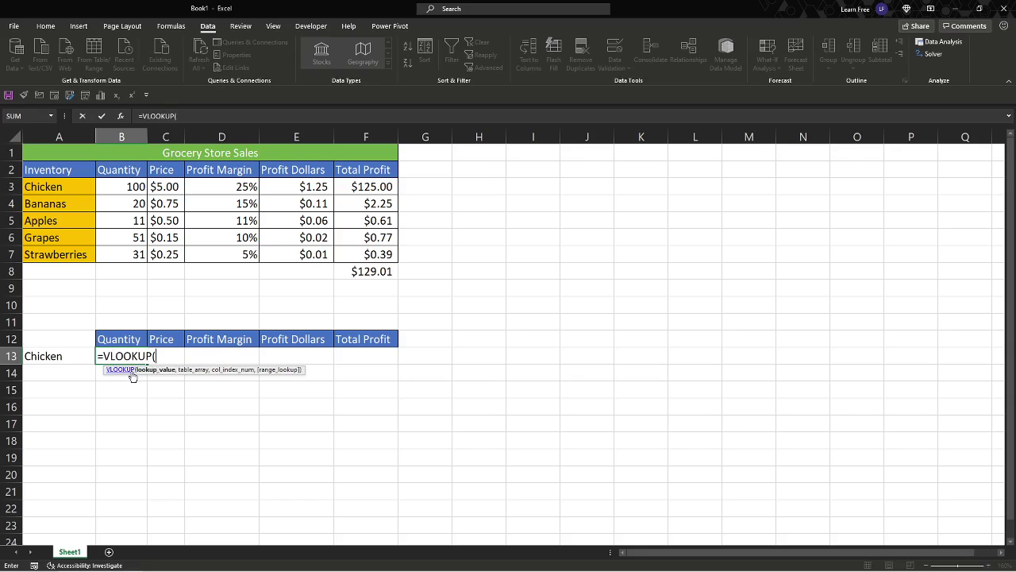
click(79, 355)
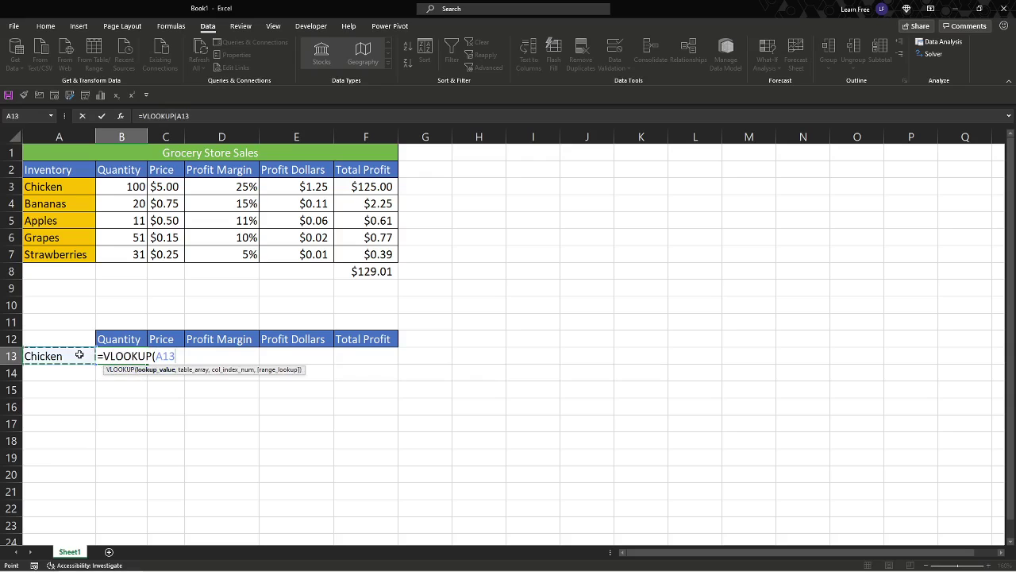
key(F4)
text(,)
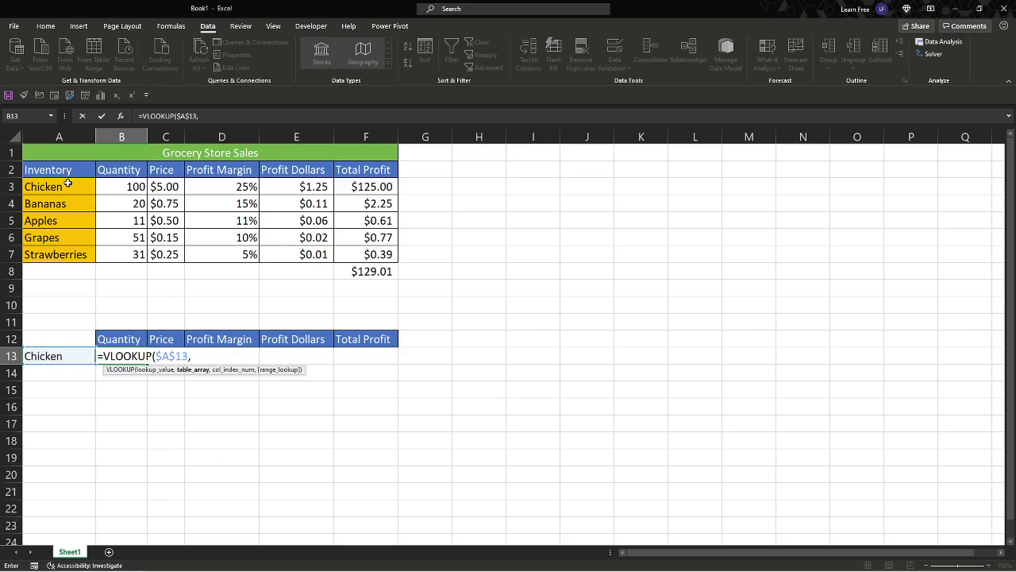
Complete the VLOOKUP in B13 with table range $A$3:$F$7, column index 2 and FALSE for an exact match
drag(68, 185, 367, 268)
key(F4)
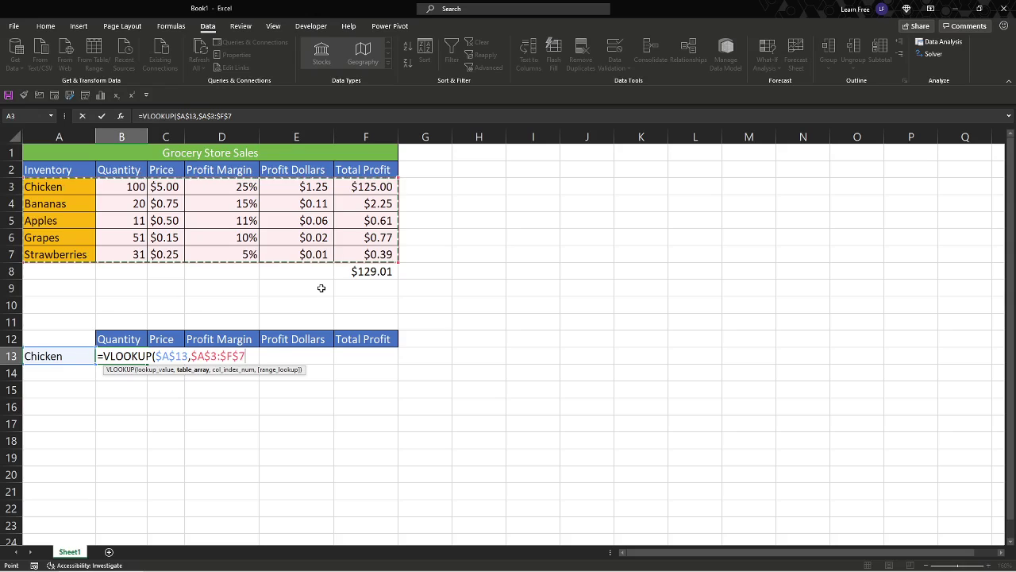
text(,)
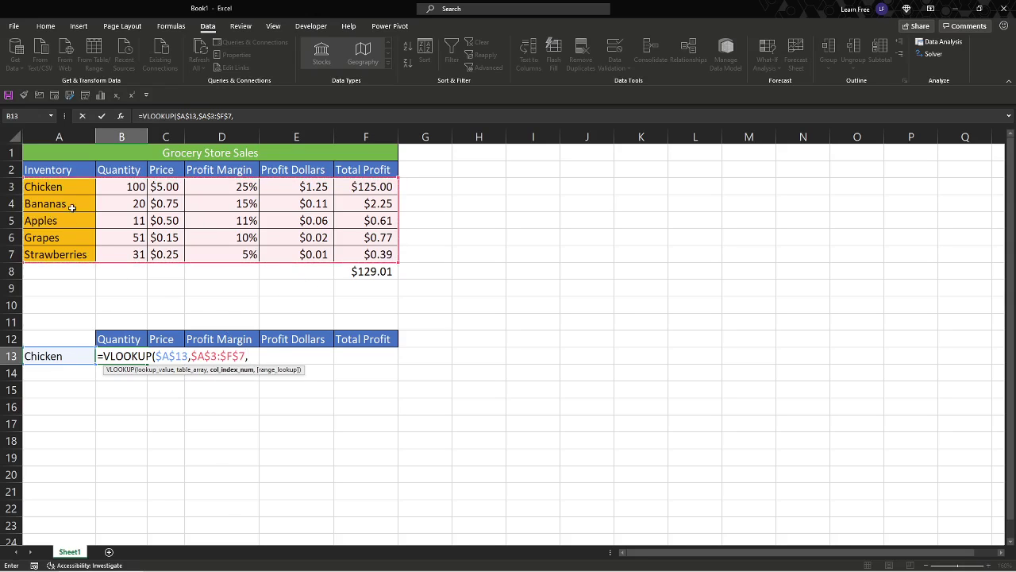
text(2,)
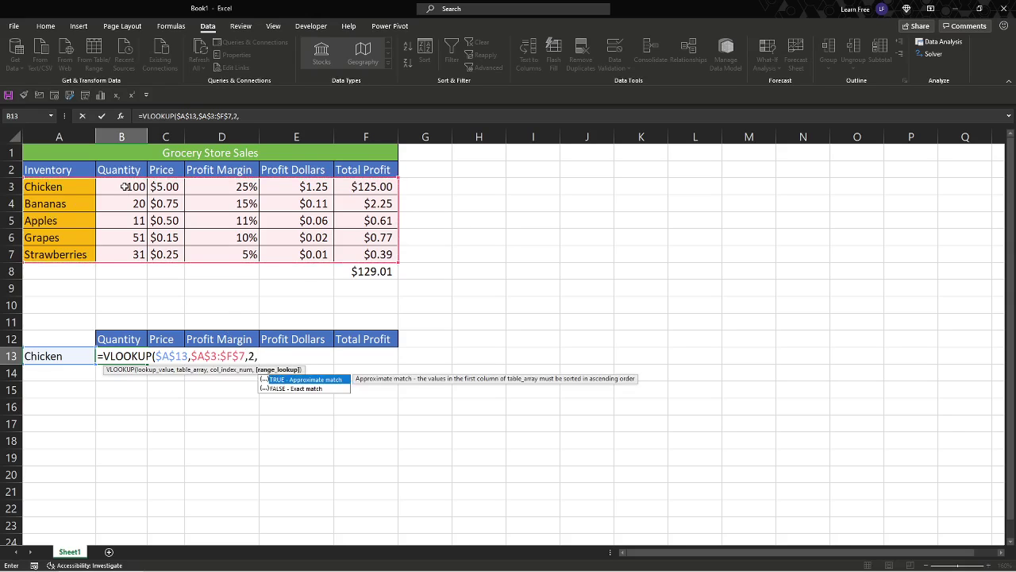
double_click(300, 389)
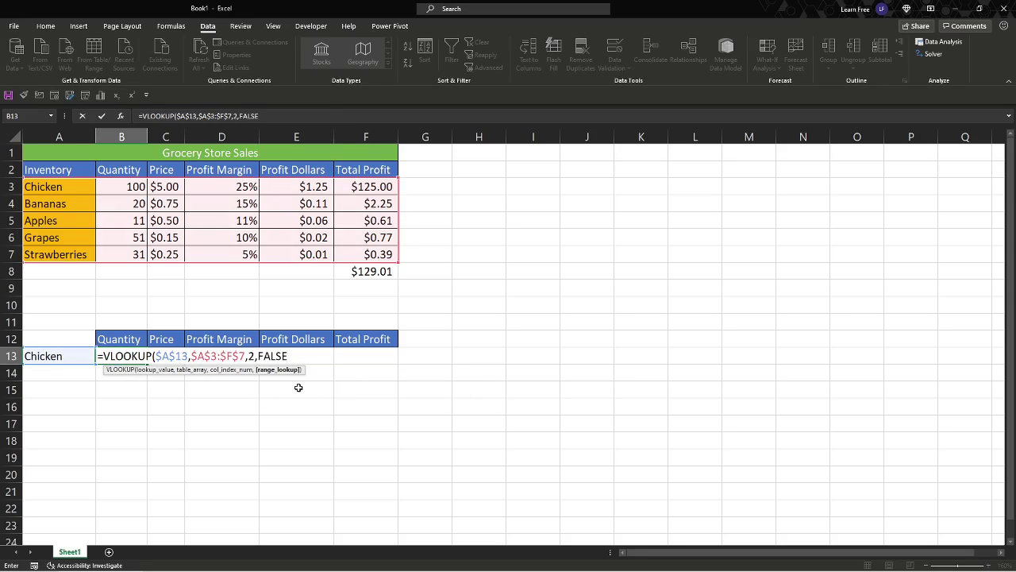
text())
key(Return)
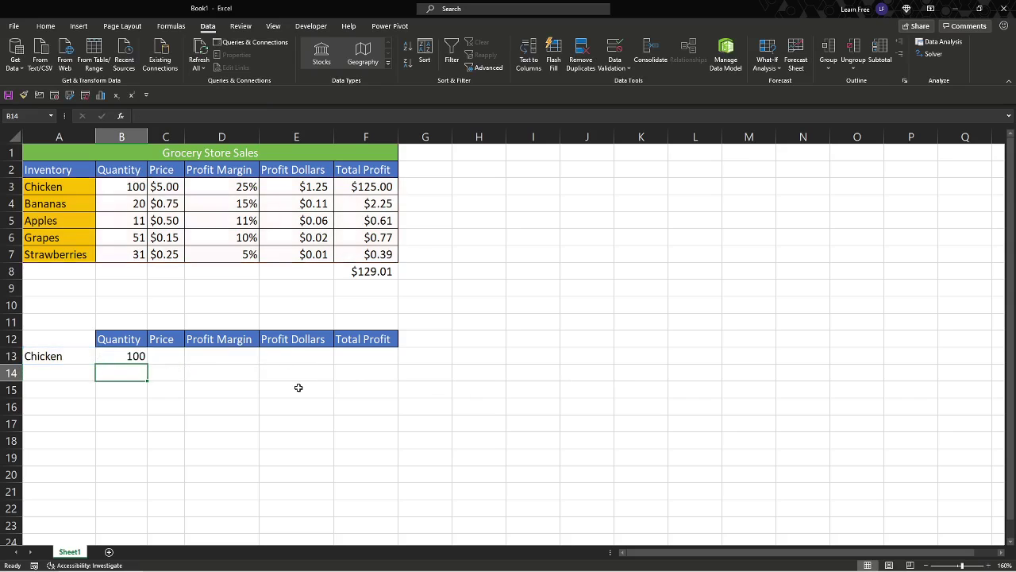
click(130, 358)
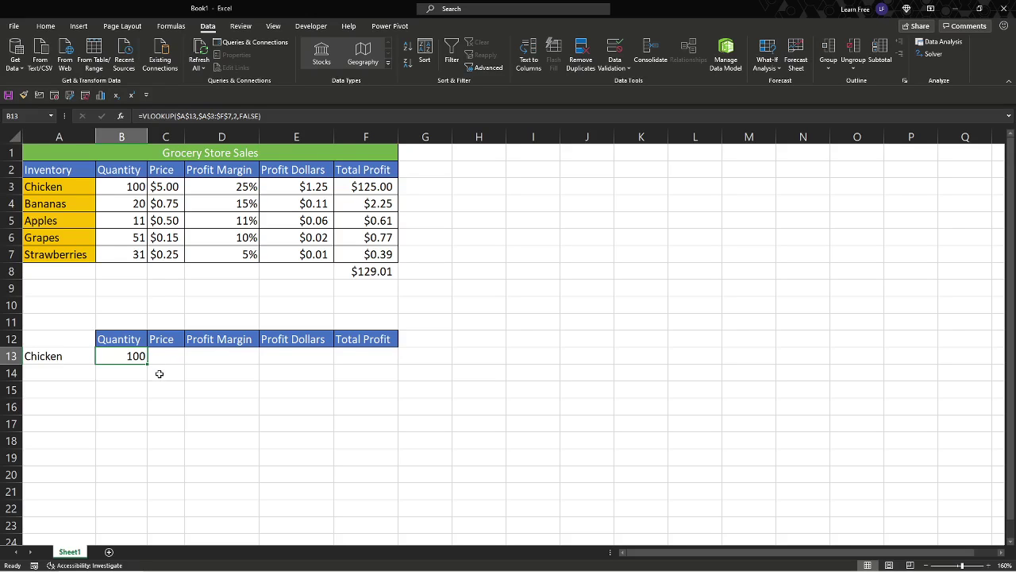
Copy the VLOOKUP formula from B13 across to the Price to Total Profit cells C13:F13
key(ctrl+c)
drag(166, 357, 339, 358)
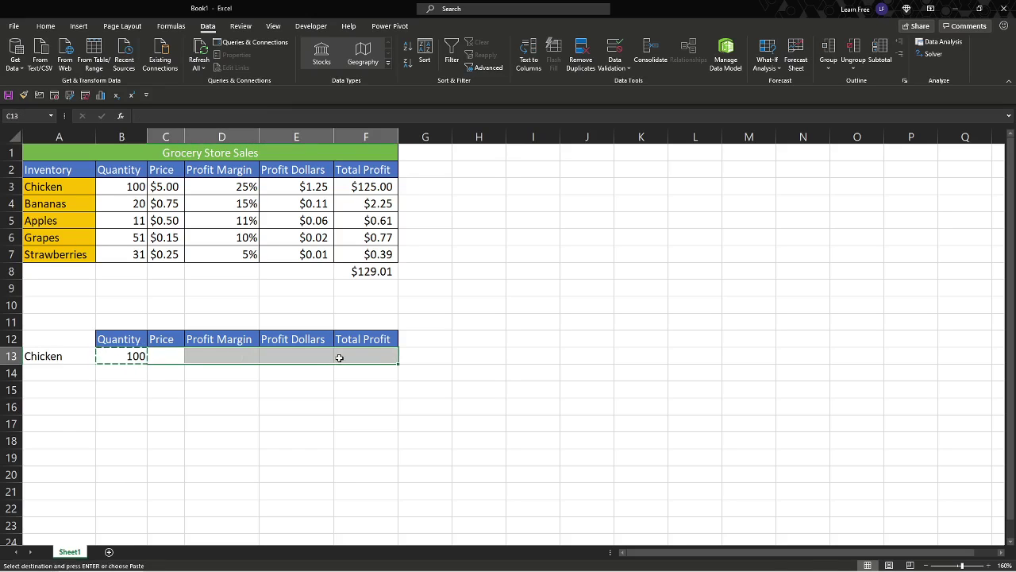
key(ctrl+v)
click(171, 357)
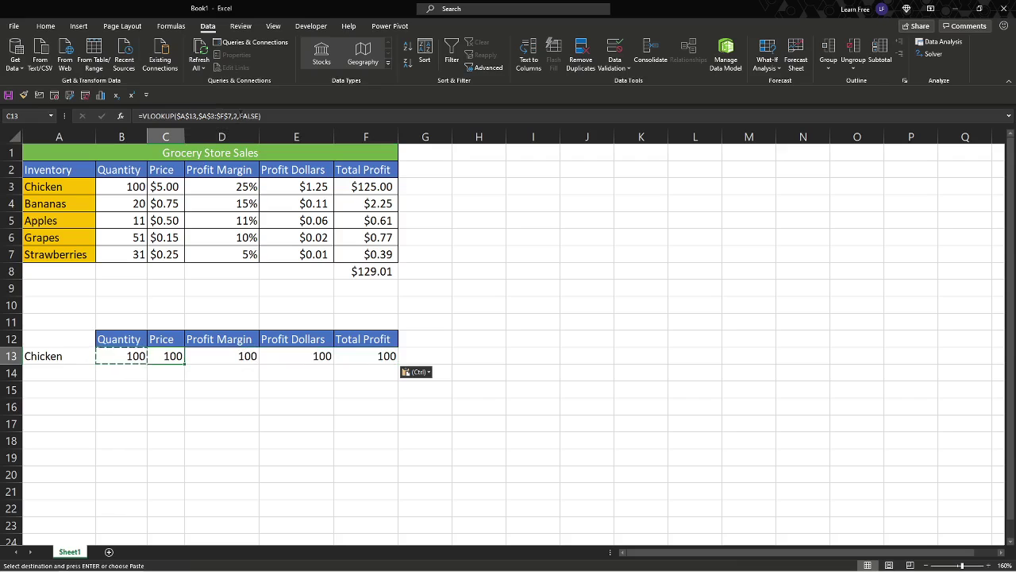
click(133, 356)
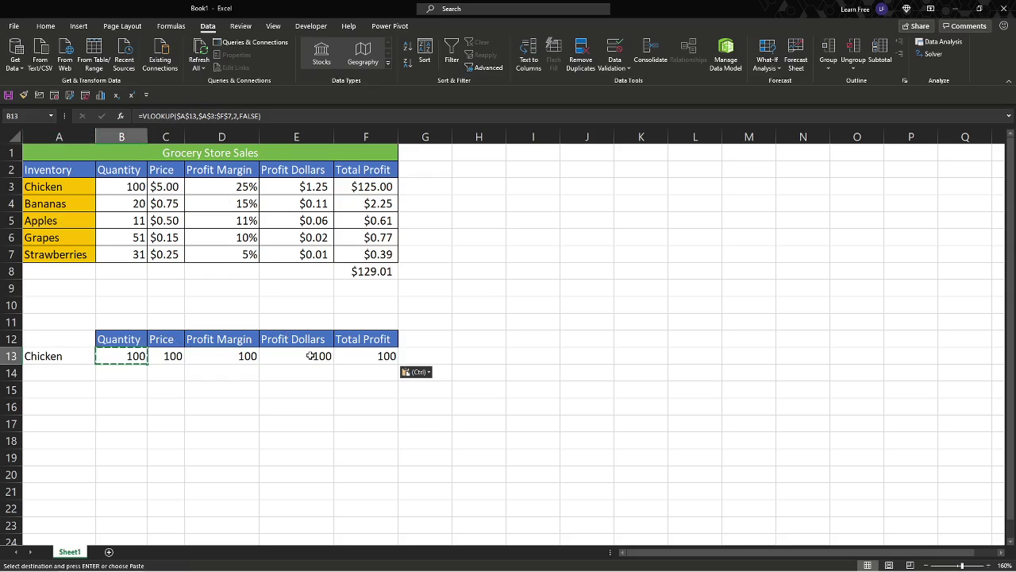
Set the column index in the Price VLOOKUP formula in C13 to 3
click(152, 355)
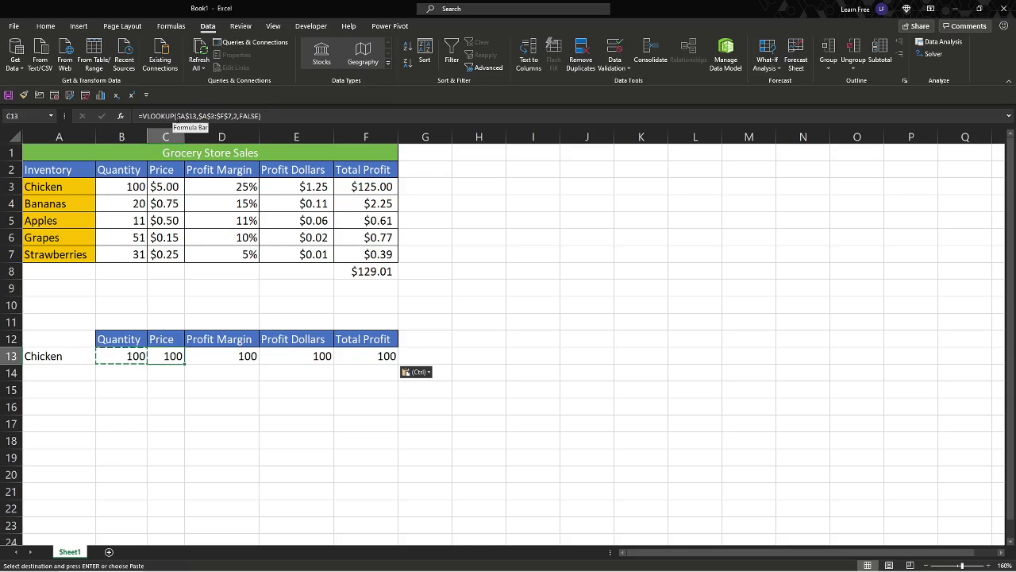
double_click(236, 116)
text(2)
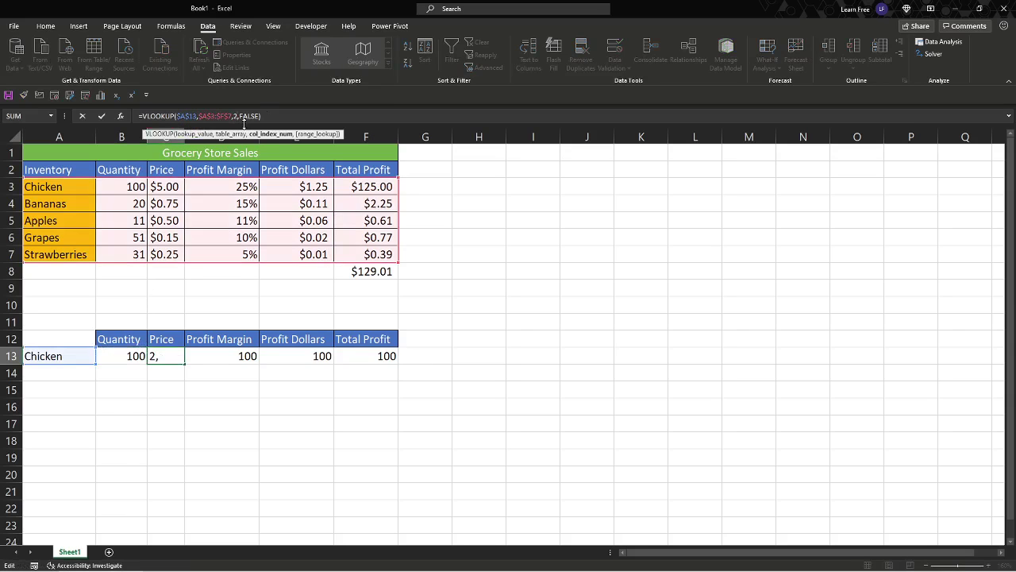
key(BackSpace)
text(3)
key(Return)
Set the column index in the Profit Margin VLOOKUP formula in D13 to 4
key(Up)
key(Right)
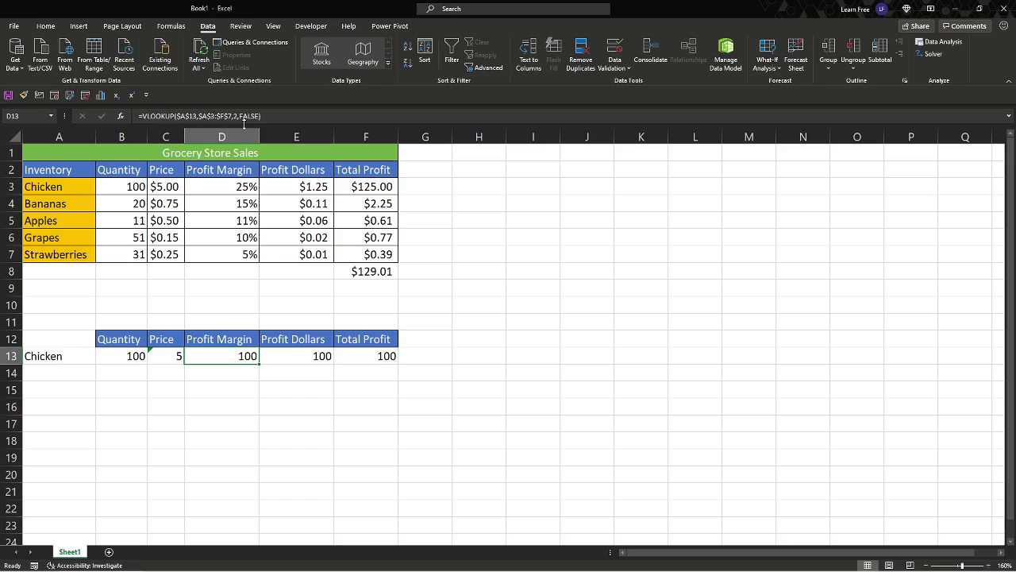
click(240, 116)
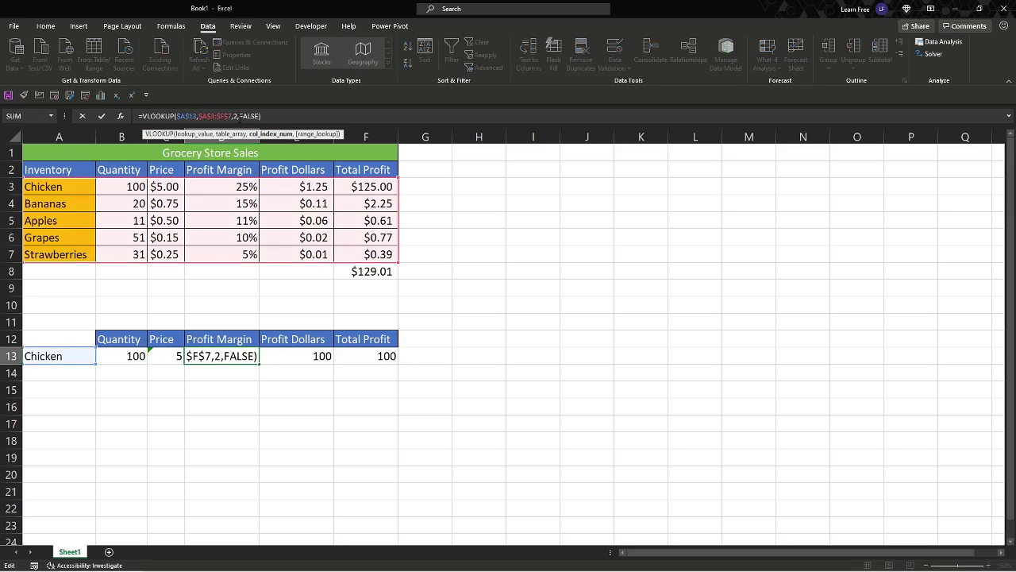
key(BackSpace)
text(4)
key(Return)
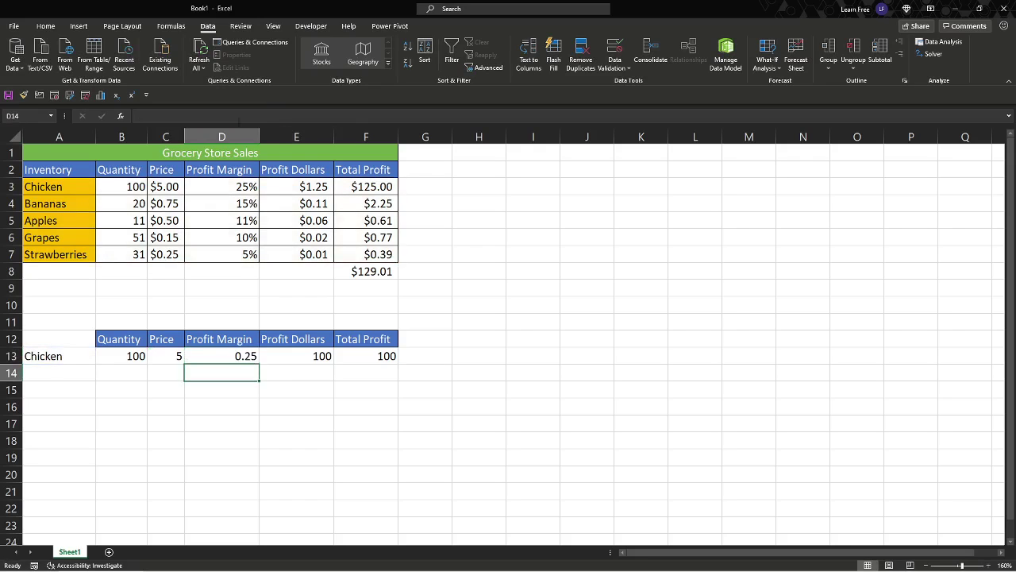
Set the column index in the Profit Dollars VLOOKUP formula in E13 to 5
click(306, 354)
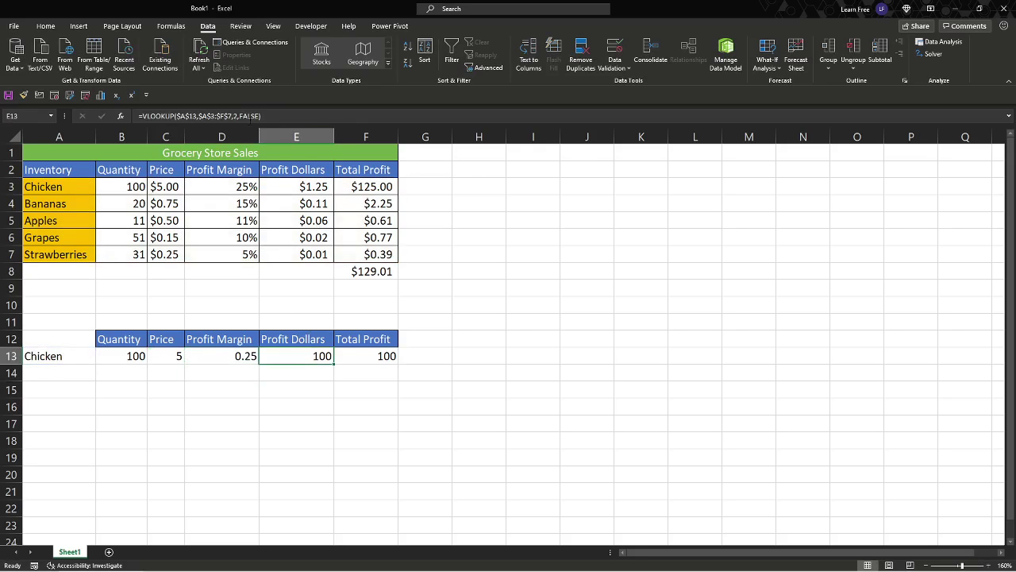
click(232, 115)
key(BackSpace)
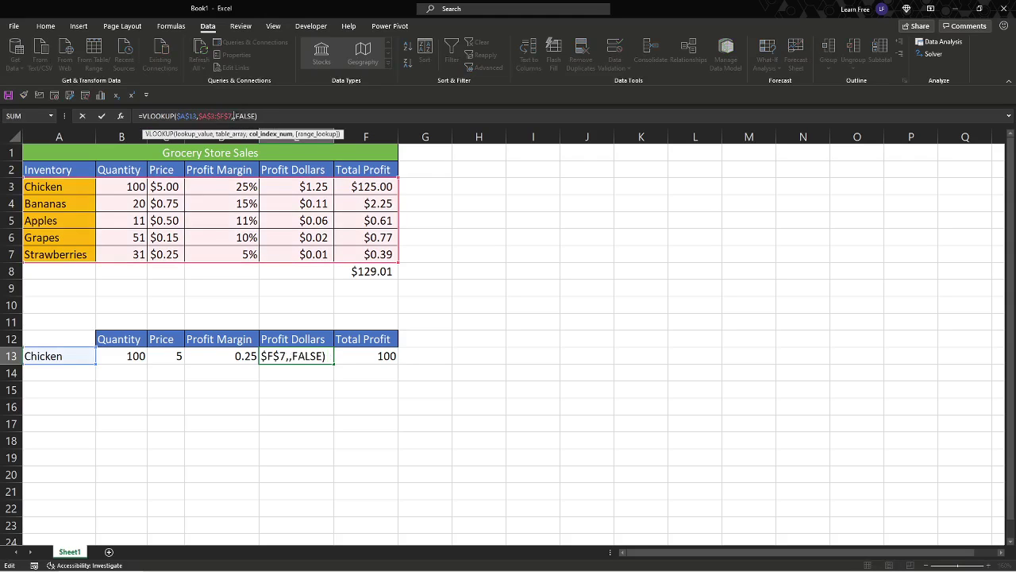
text(5)
key(Return)
Set the column index in the Total Profit VLOOKUP formula in F13 to 6
click(362, 357)
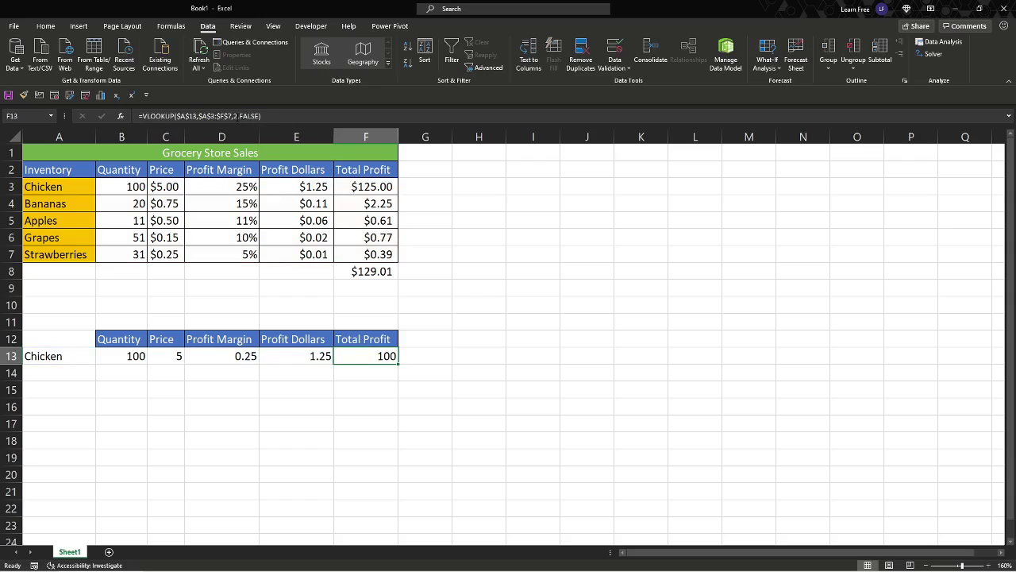
click(283, 121)
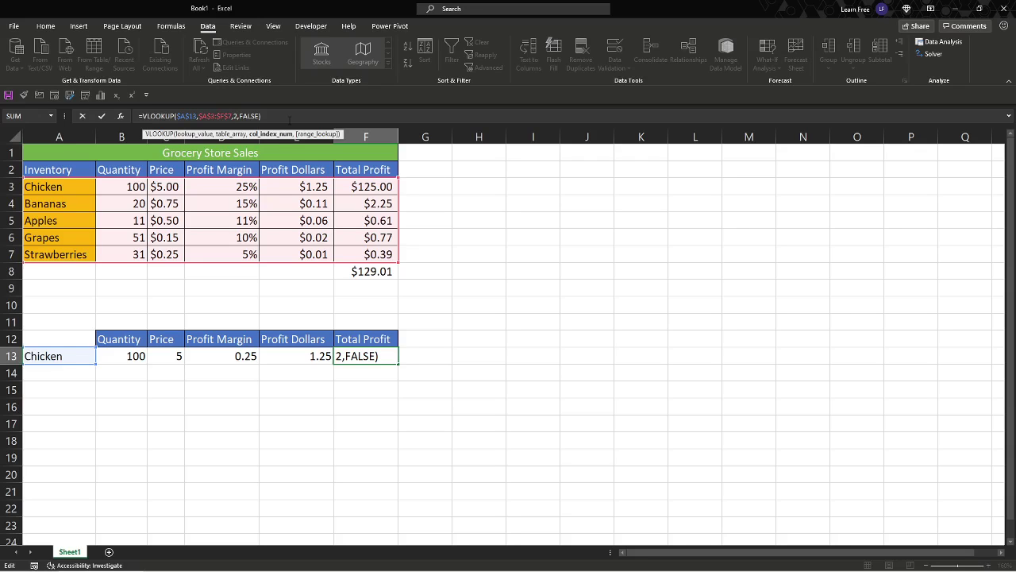
key(BackSpace)
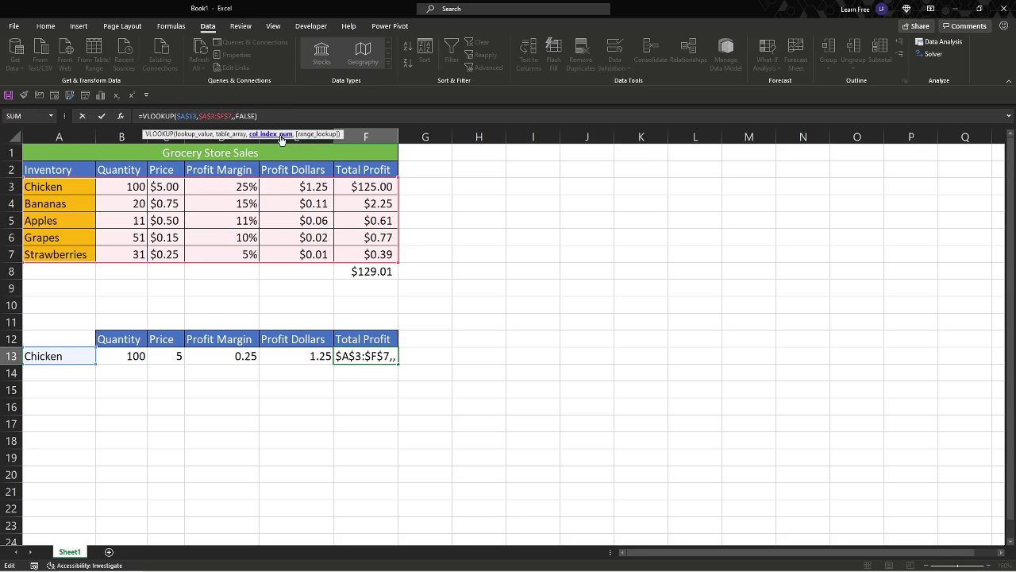
text(6)
key(Return)
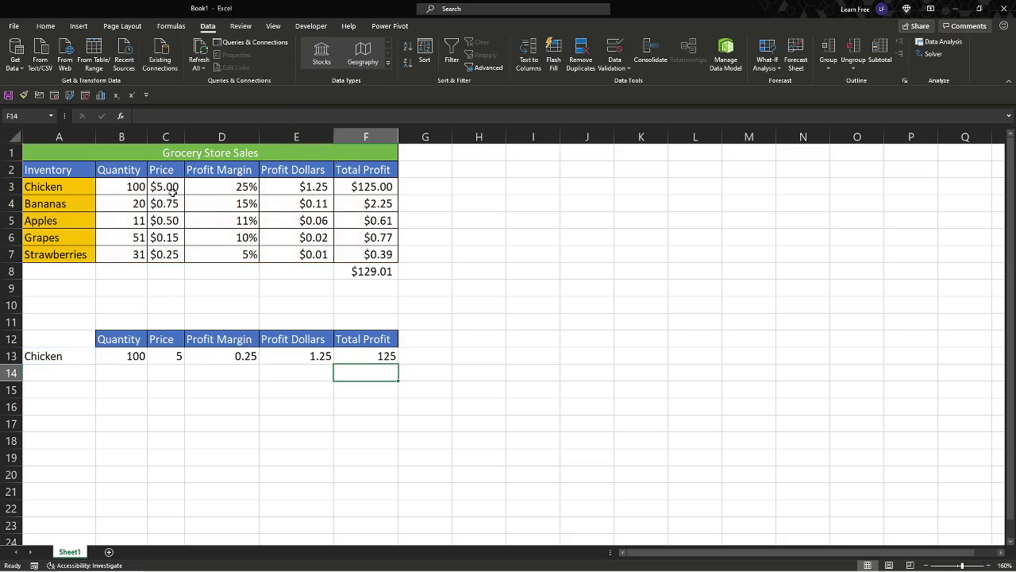
Copy the formatting of the Chicken row values B3:F3 onto the lookup results B13:F13 with Format Painter
click(45, 26)
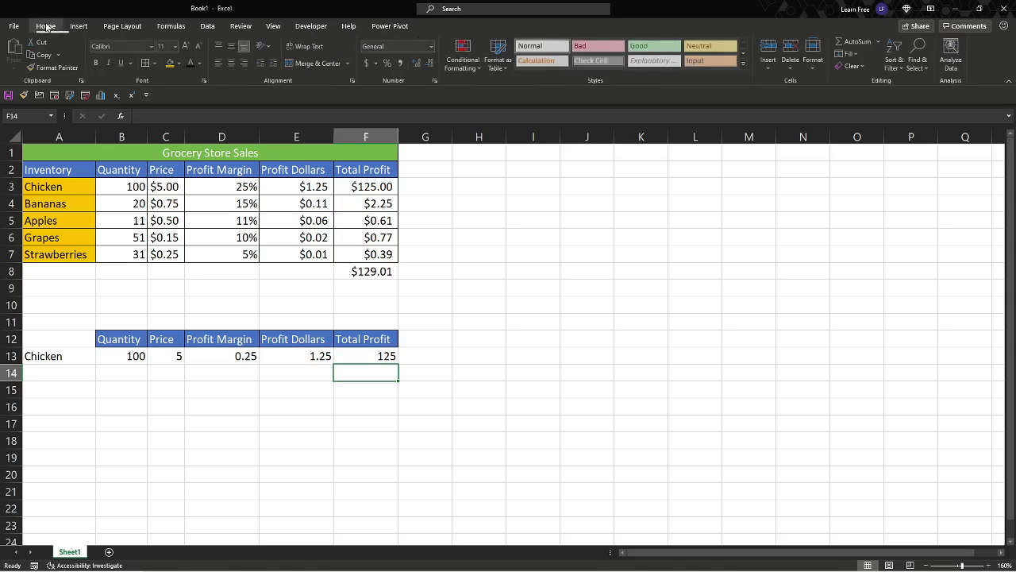
drag(132, 187, 352, 187)
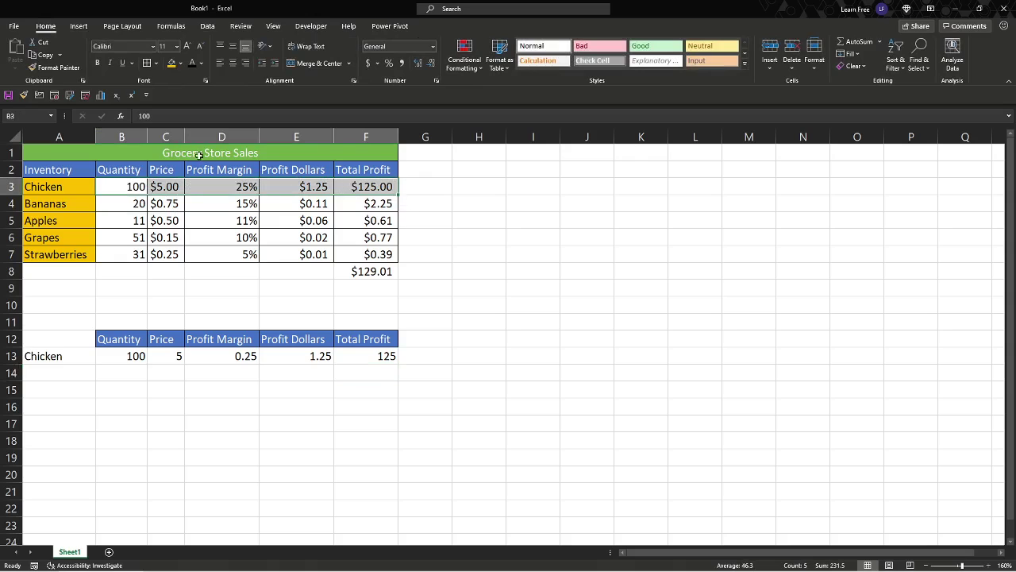
click(45, 70)
click(45, 70)
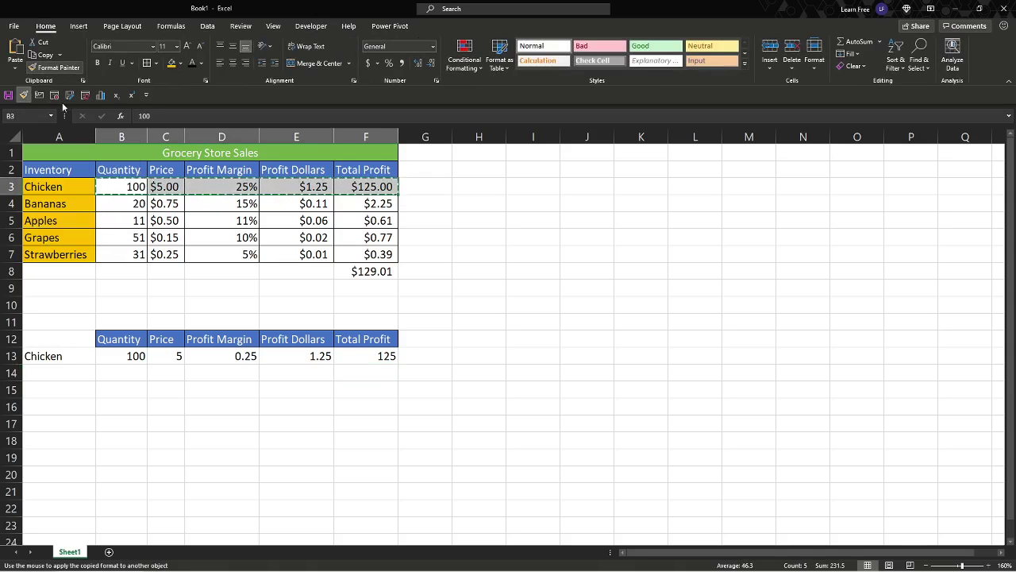
drag(136, 356, 386, 356)
click(434, 301)
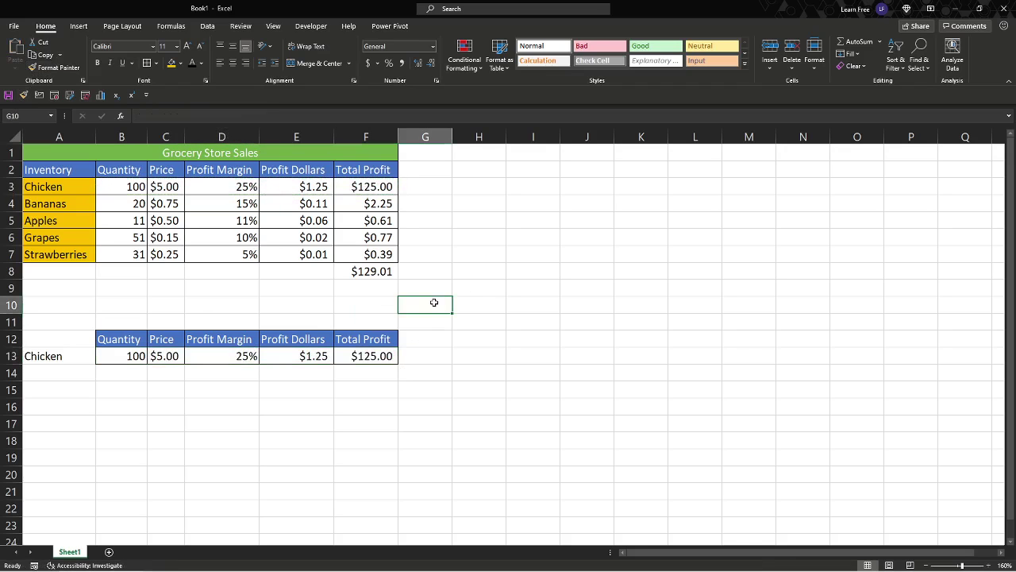
Test the drop-down in A13 by choosing Bananas, Apples, Grapes and finally Strawberries
click(73, 356)
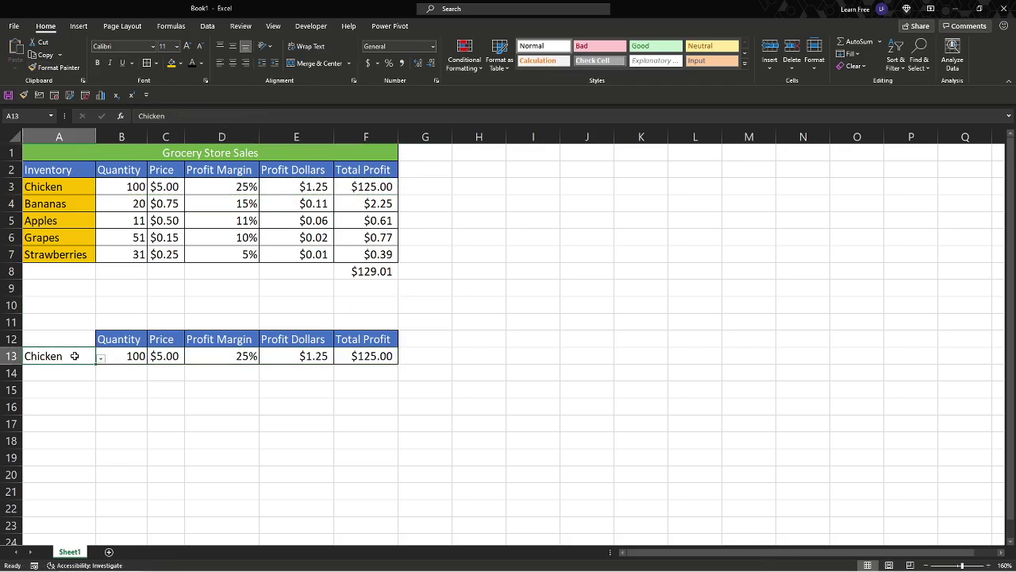
click(101, 359)
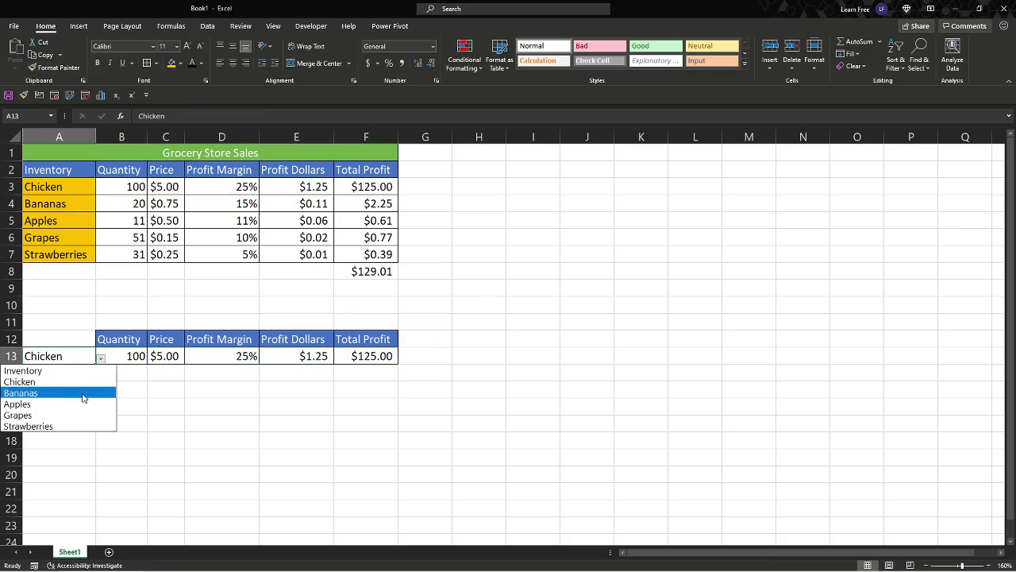
click(84, 393)
click(101, 359)
click(71, 404)
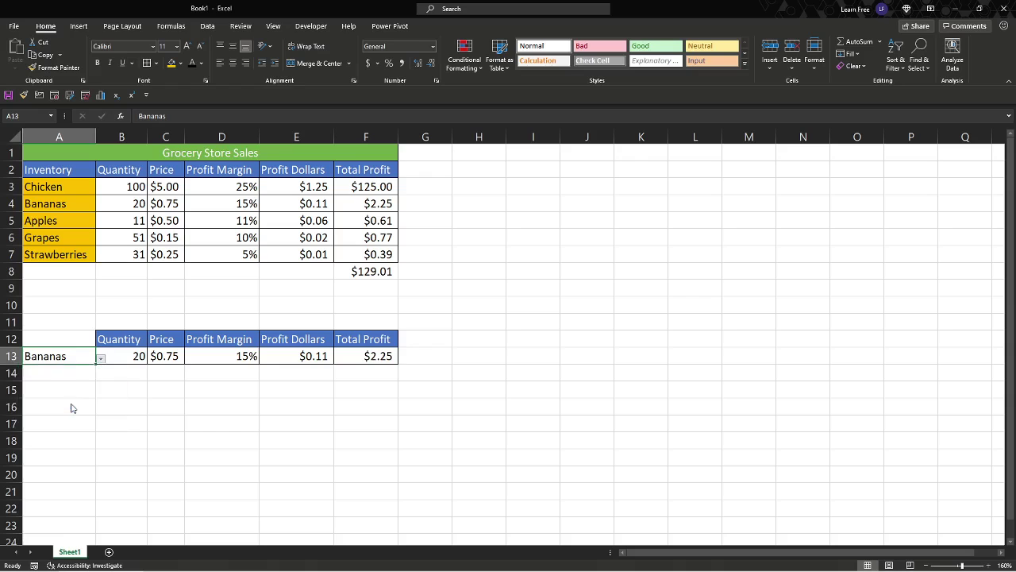
click(100, 359)
click(77, 415)
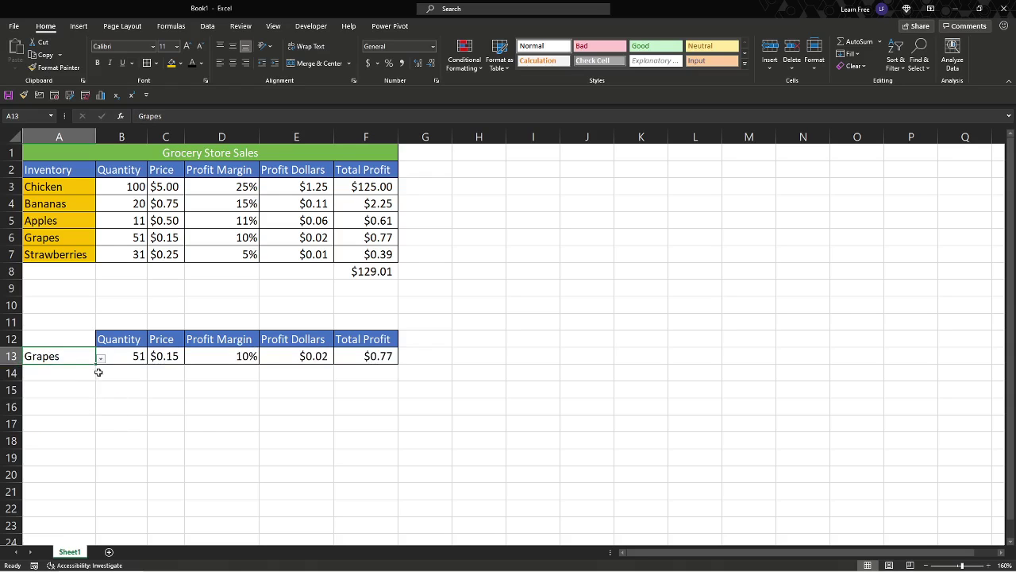
click(101, 359)
click(83, 427)
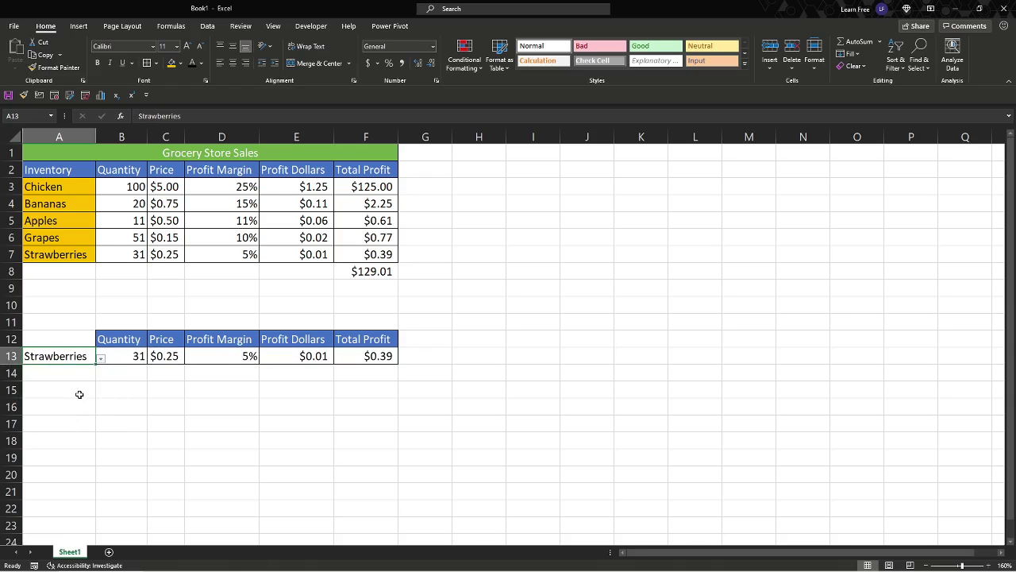
click(72, 386)
click(78, 317)
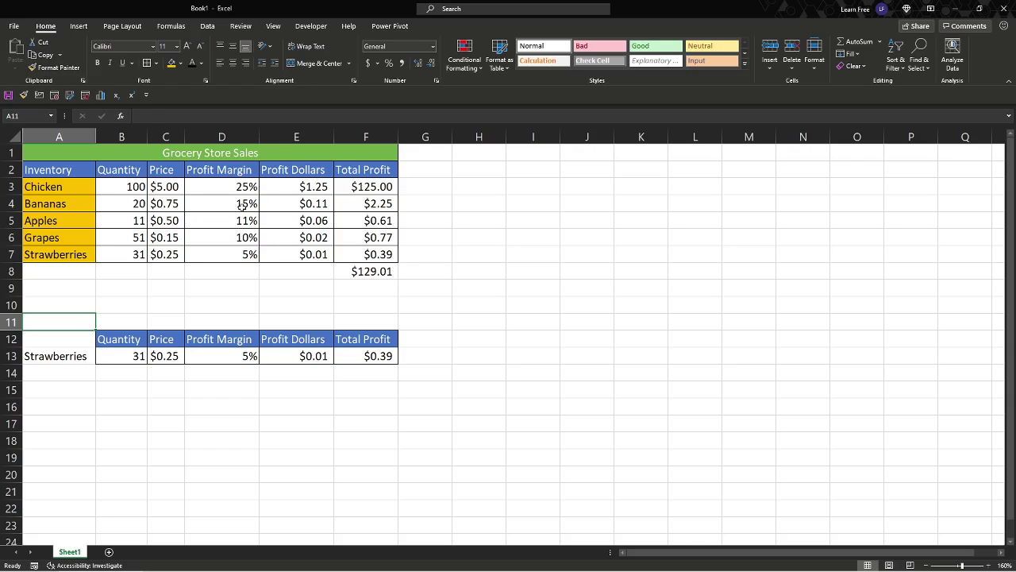
Apply the Green-Yellow-Red color scale conditional formatting to the Profit Margin values in D3:D7
click(217, 191)
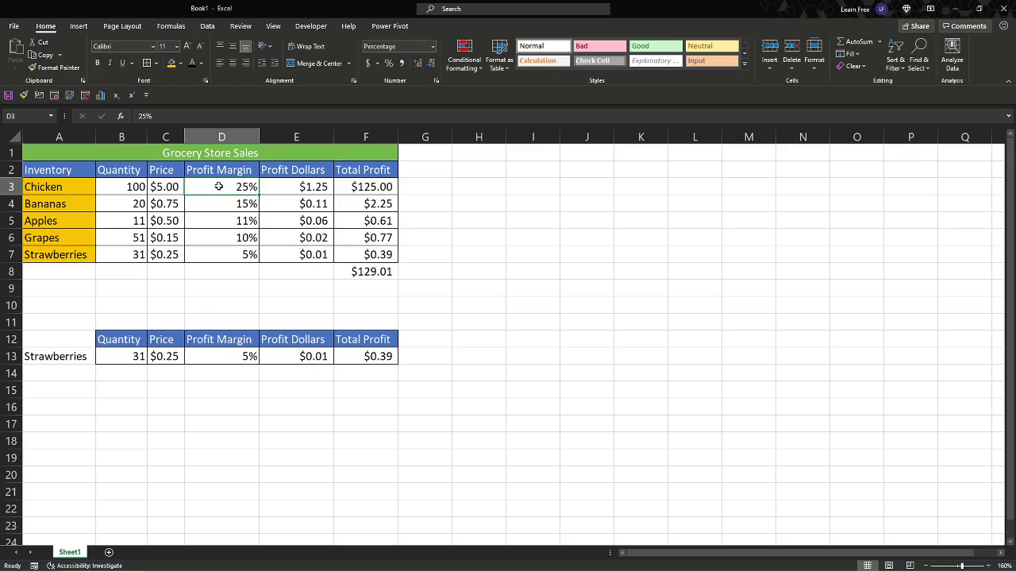
drag(218, 186, 218, 252)
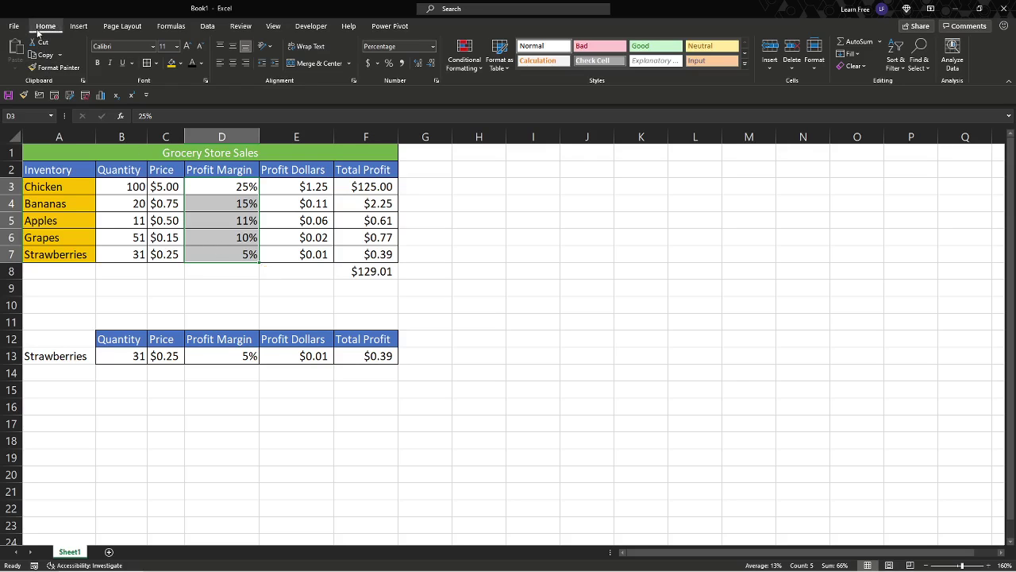
click(468, 60)
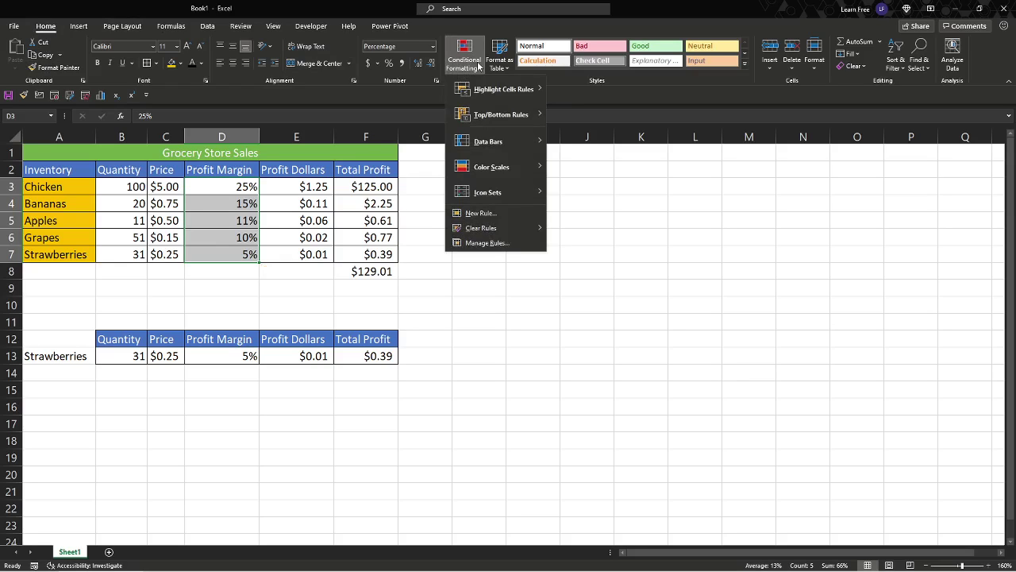
mouse_move(525, 170)
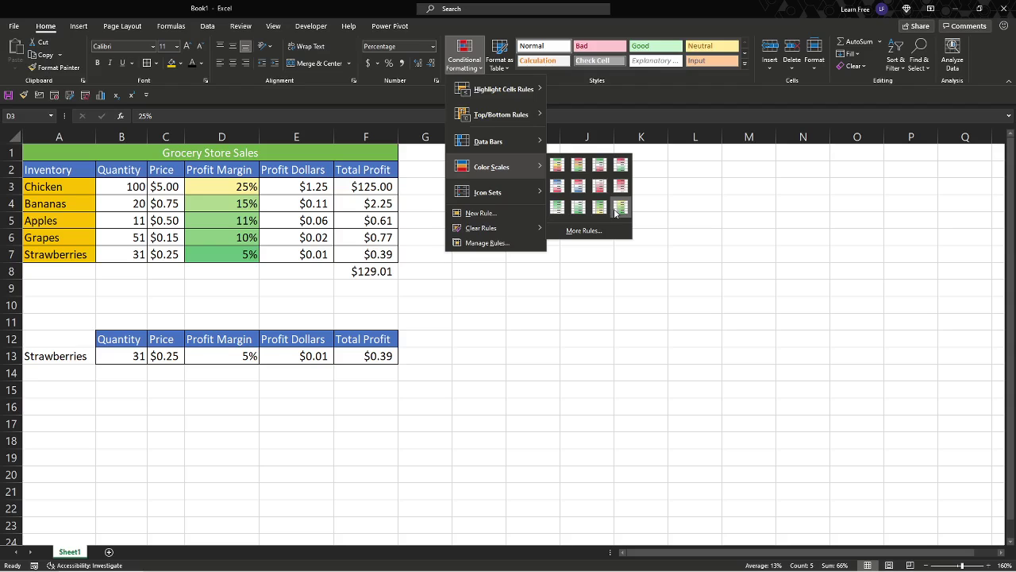
click(559, 166)
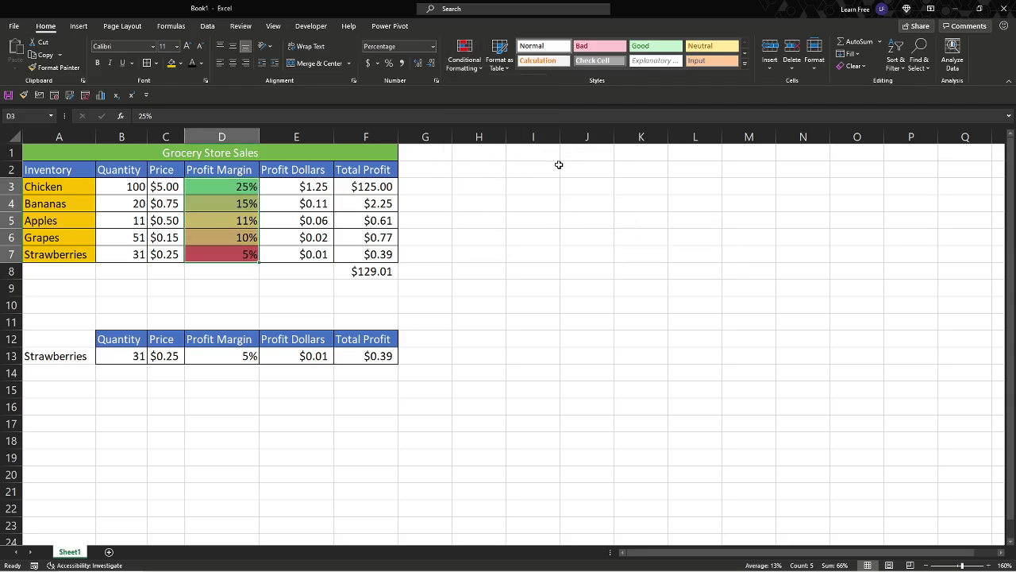
Highlight Total Profit values in F3:F7 greater than .75 with Green Fill with Dark Green Text conditional formatting
click(392, 184)
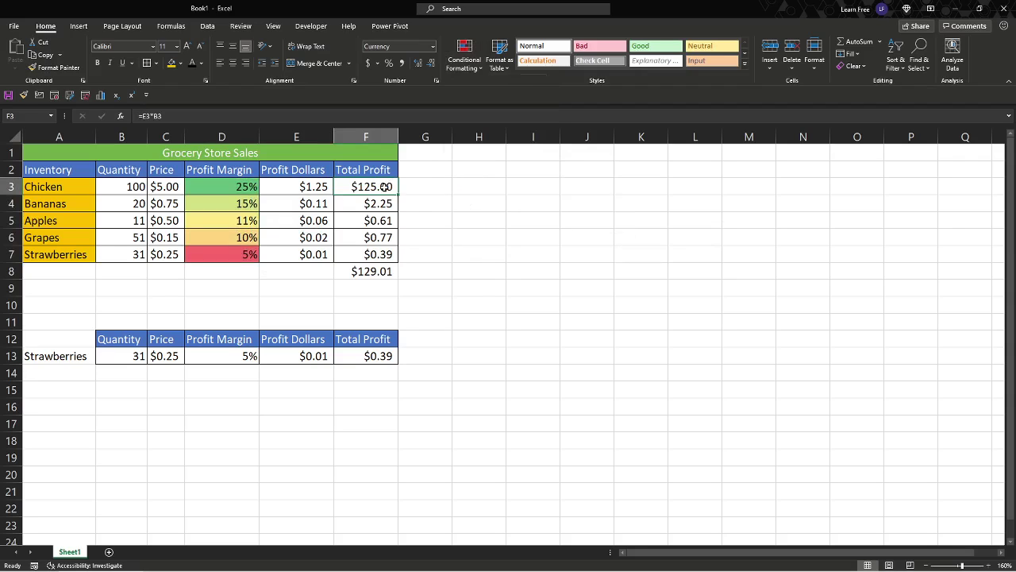
drag(383, 187, 384, 251)
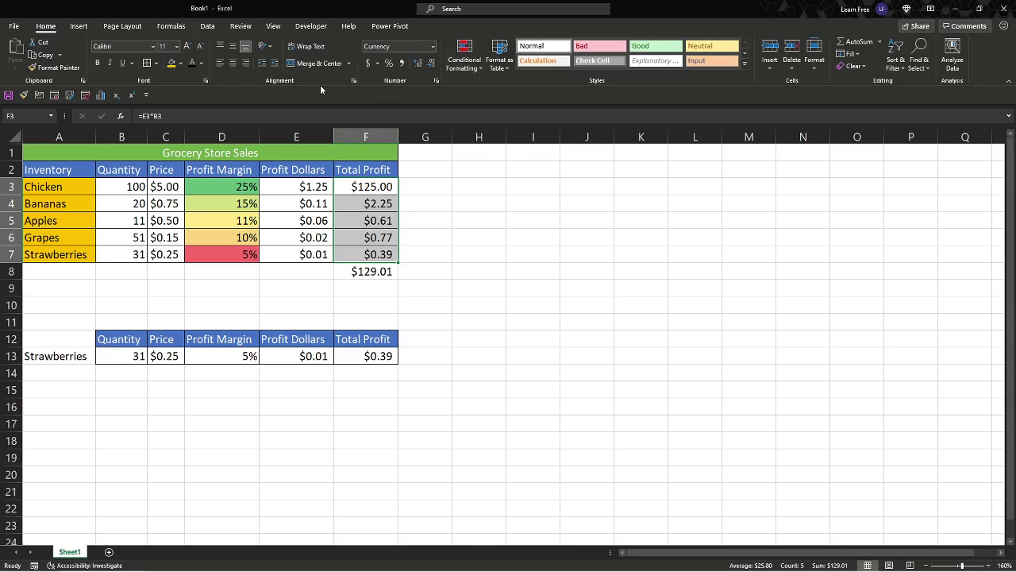
click(471, 67)
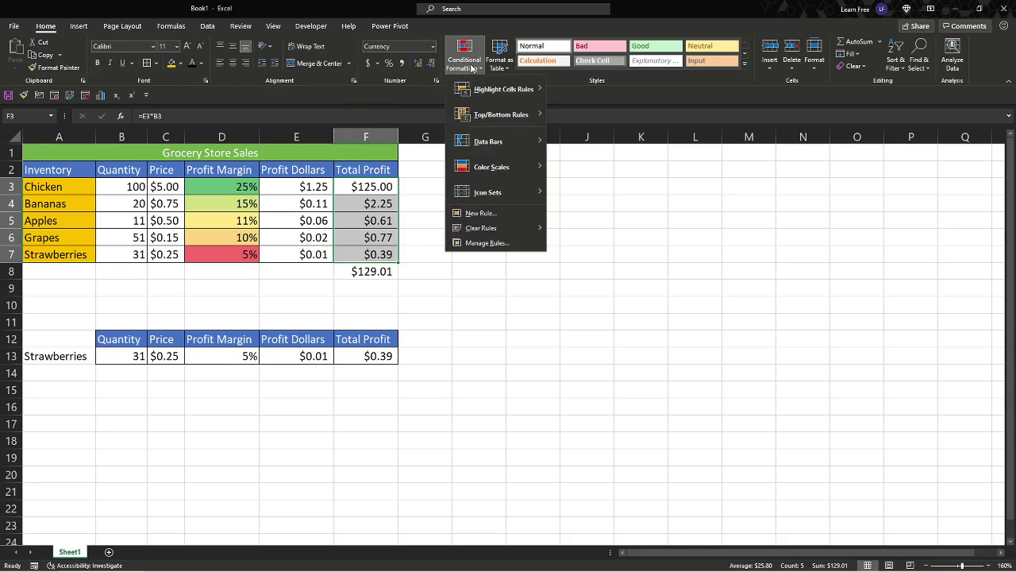
mouse_move(493, 94)
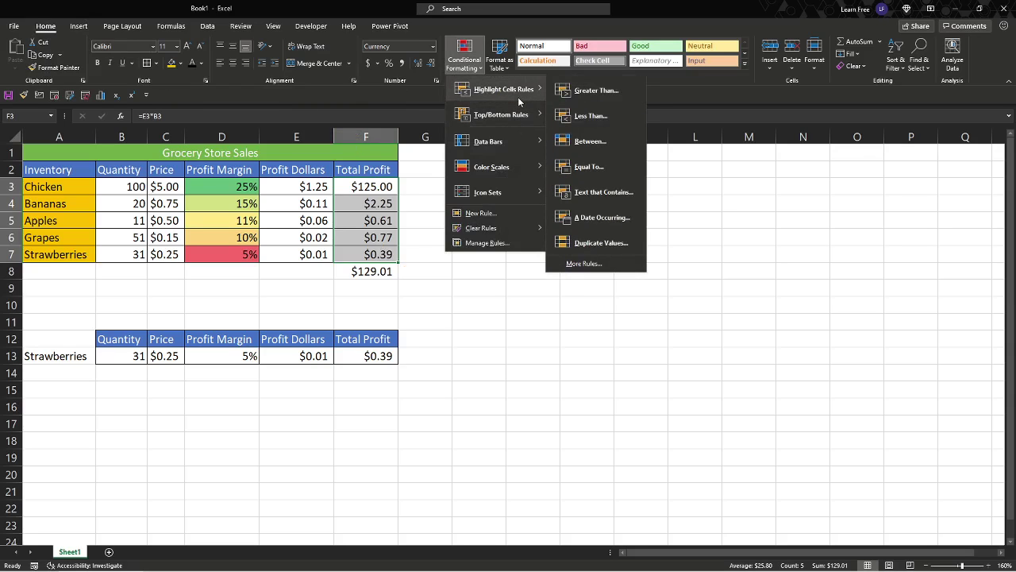
click(583, 91)
key(End)
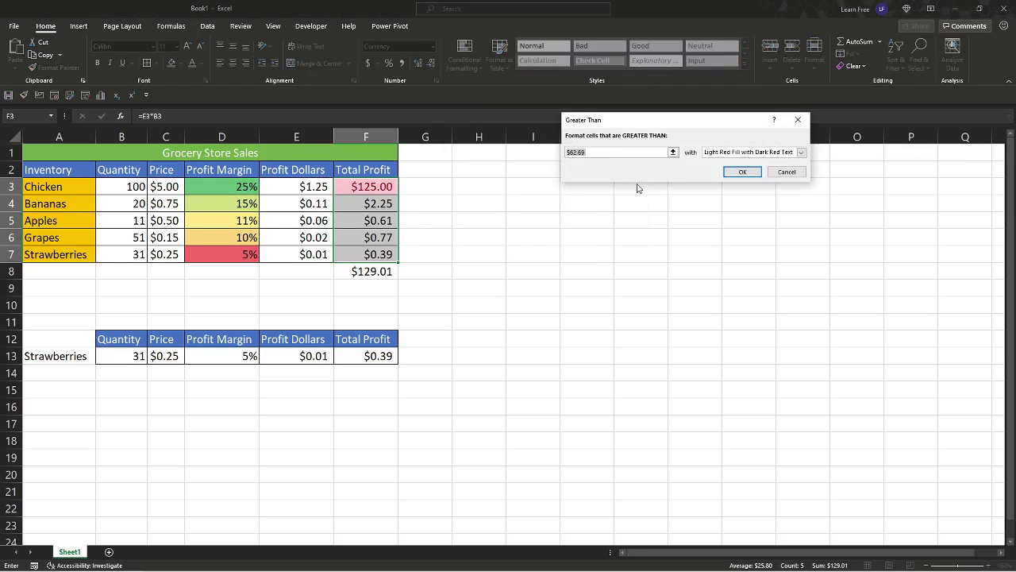
text(.75)
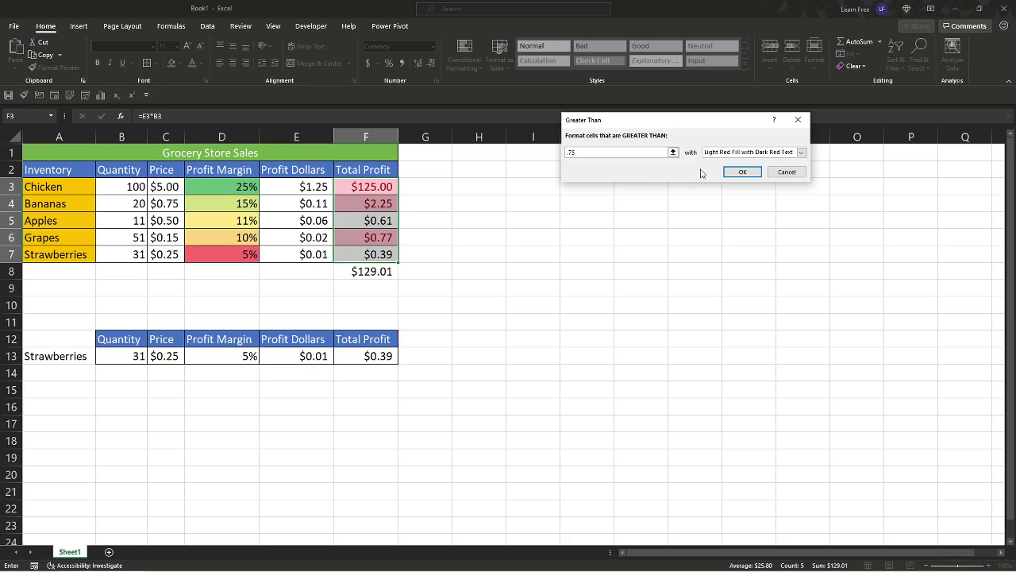
click(801, 151)
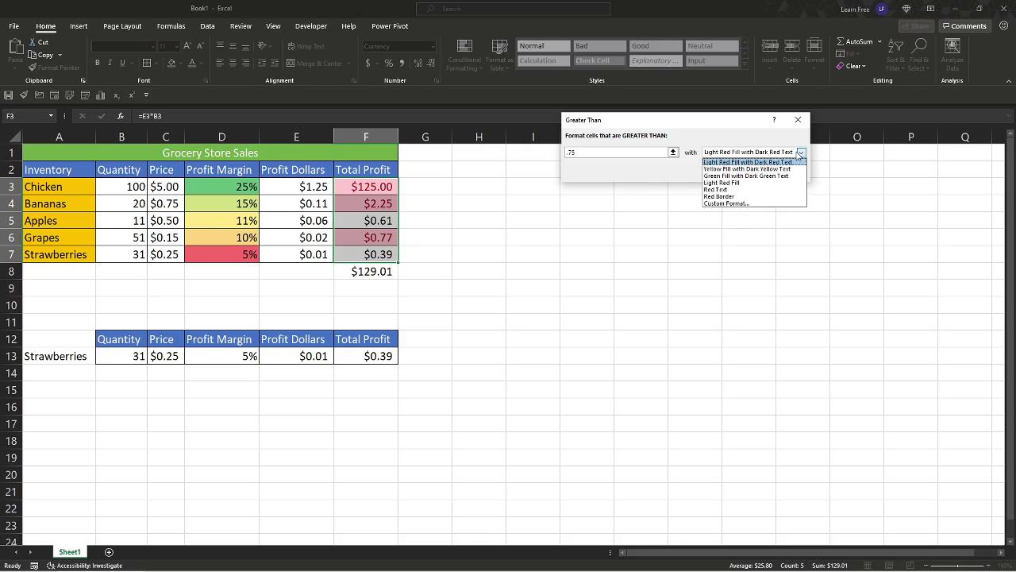
click(746, 176)
click(743, 171)
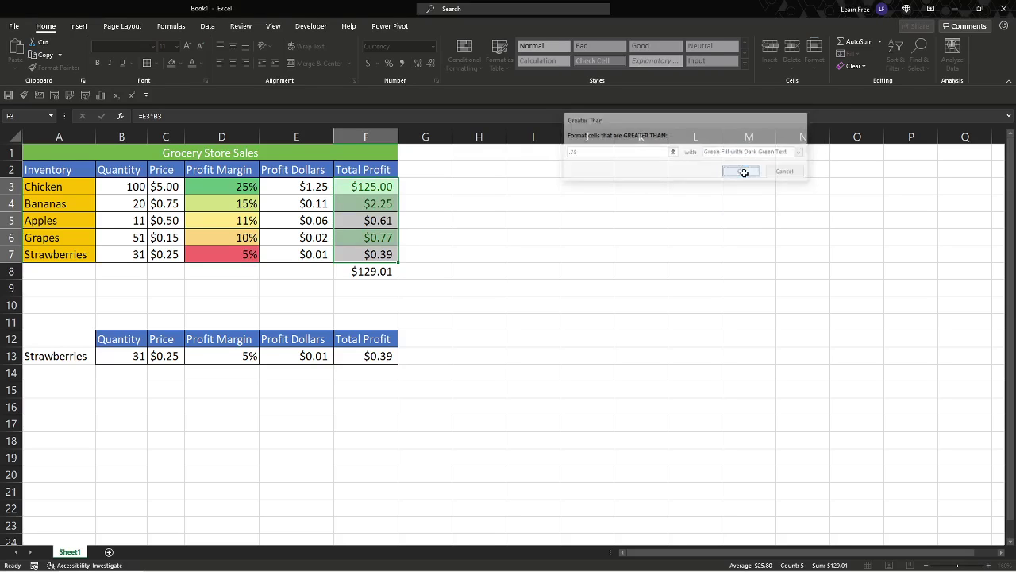
click(590, 213)
Raise the Apples quantity in B5 to 12, 13 and finally 14 to test the Total Profit highlighting rule
click(129, 205)
click(128, 222)
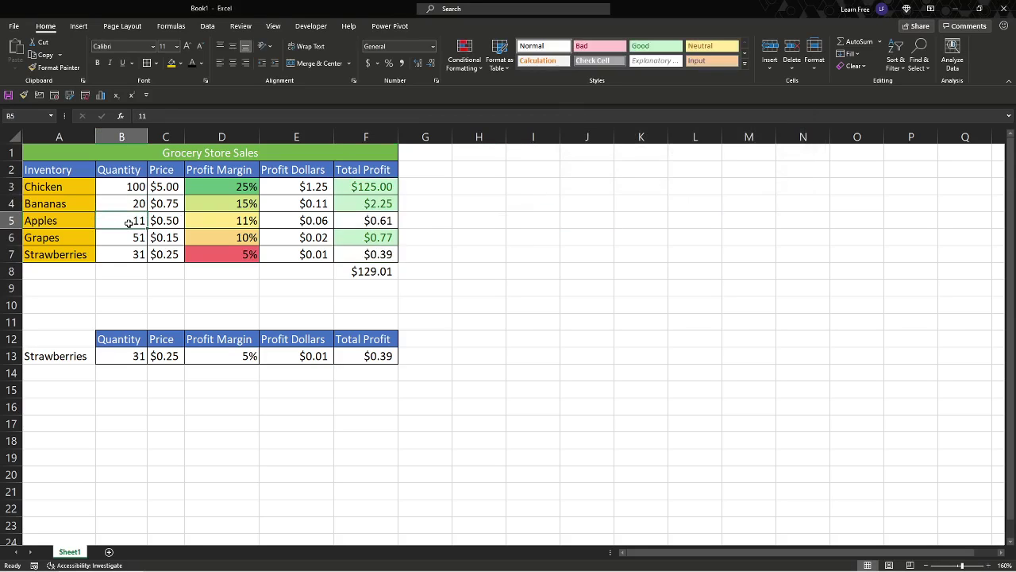
text(12)
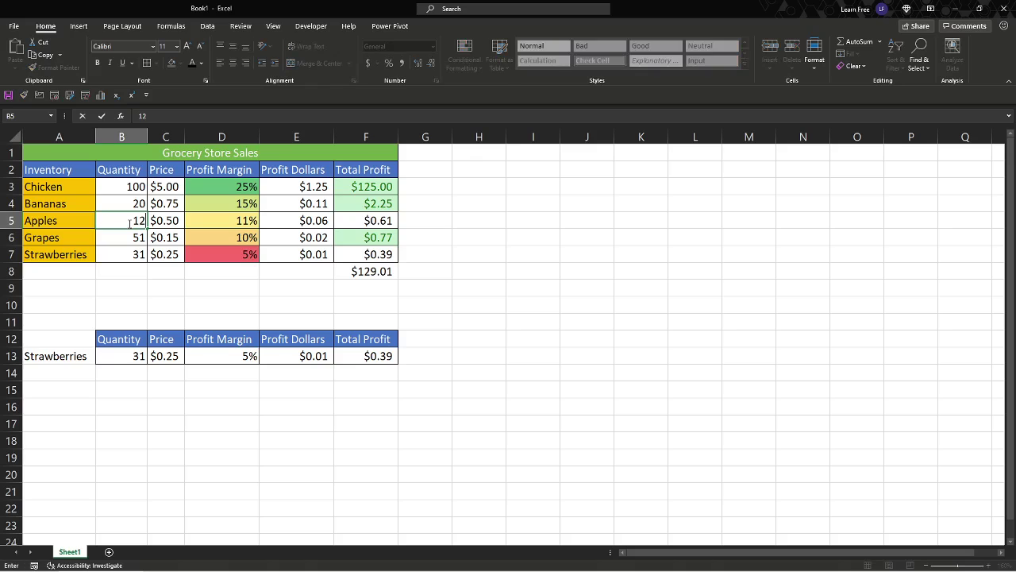
key(ctrl+Return)
text(13)
key(ctrl+Return)
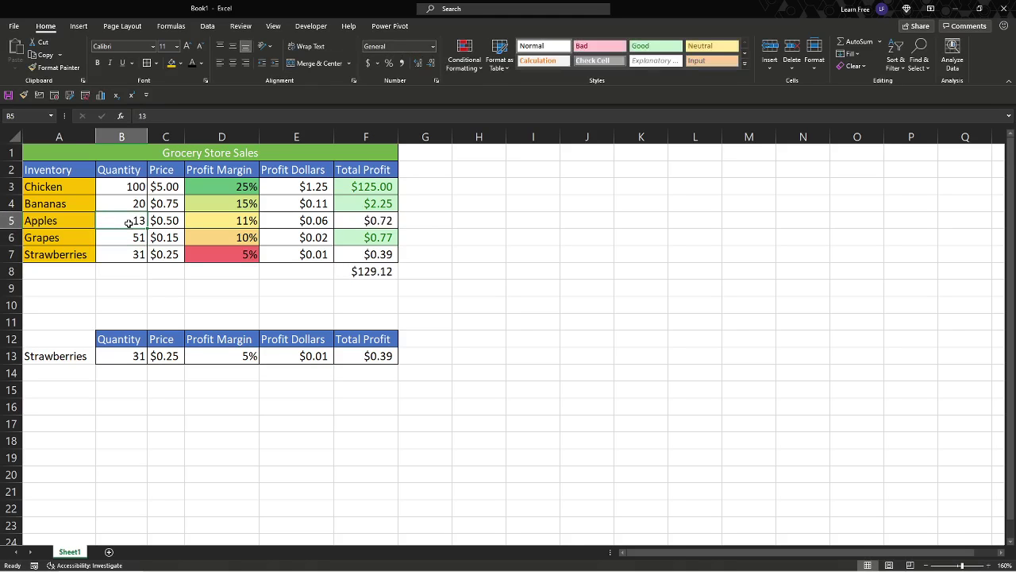
text(14)
key(Return)
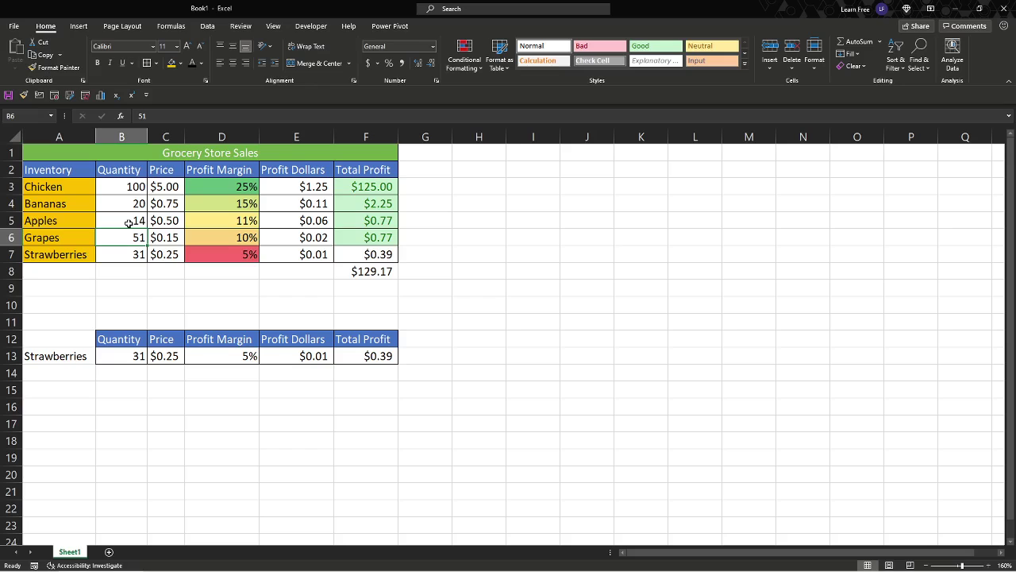
Test the highlighting rule with a Grapes quantity of 5 in B6 and undo that change
text(5)
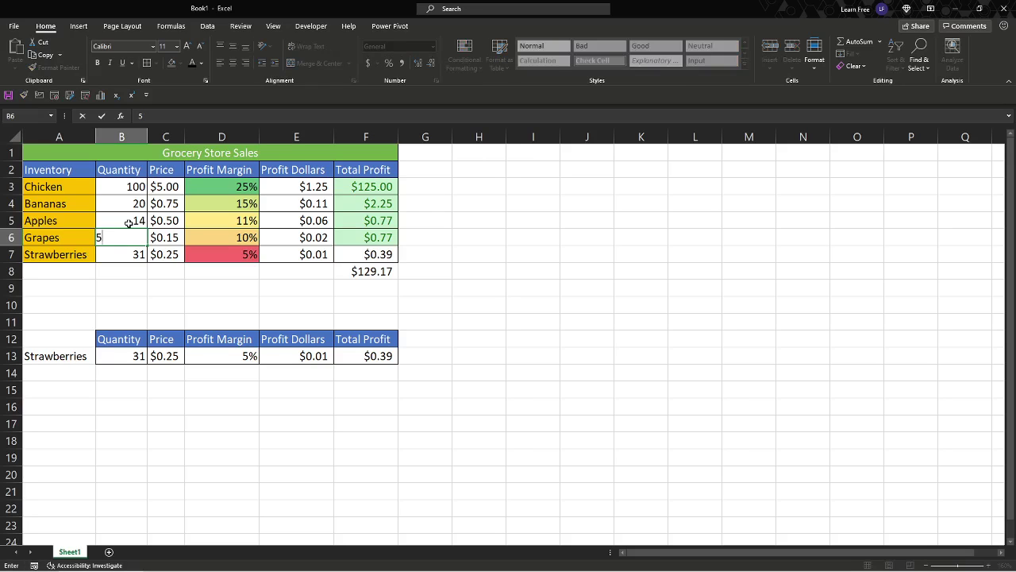
key(Return)
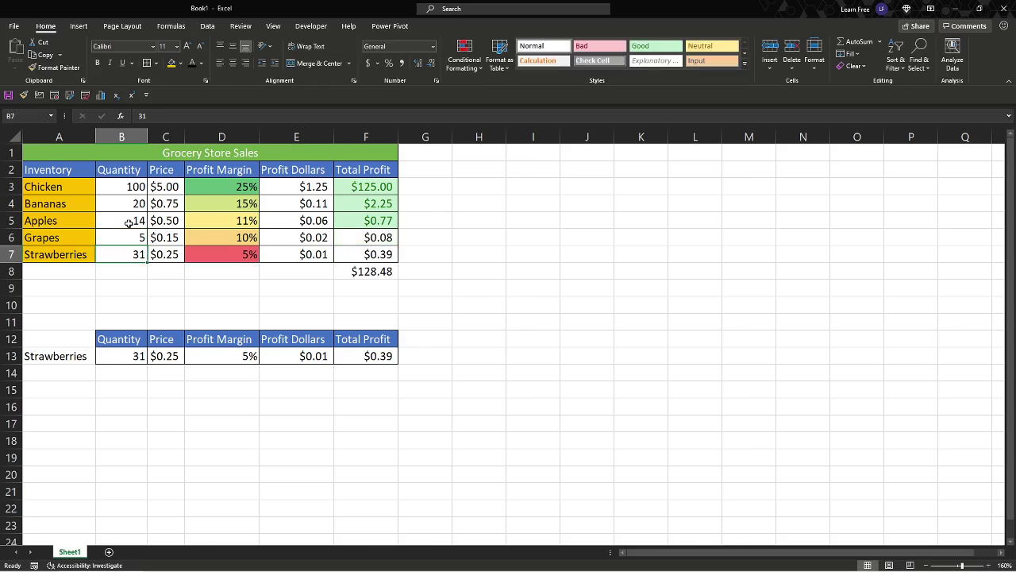
key(ctrl+z)
click(492, 202)
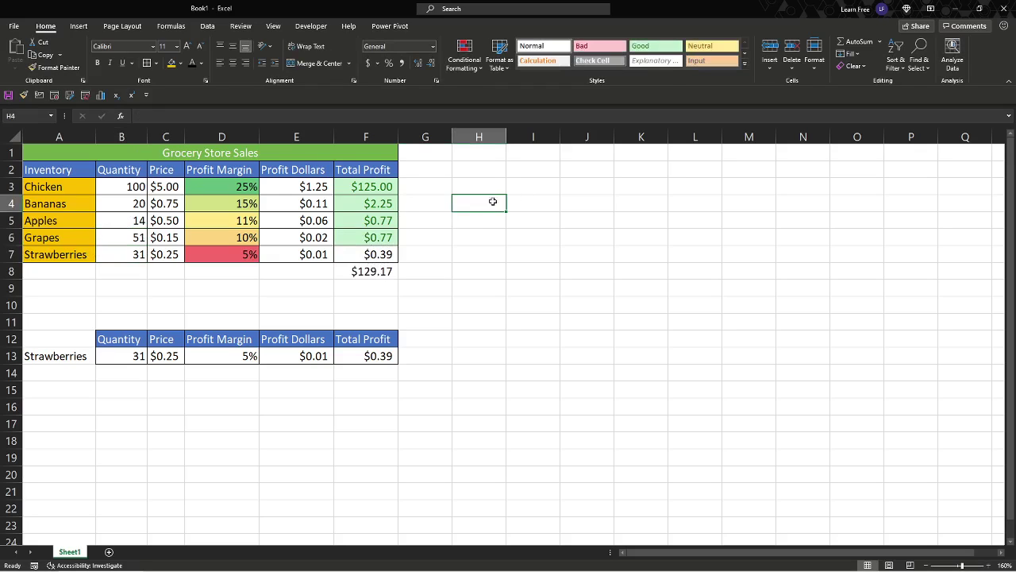
click(493, 189)
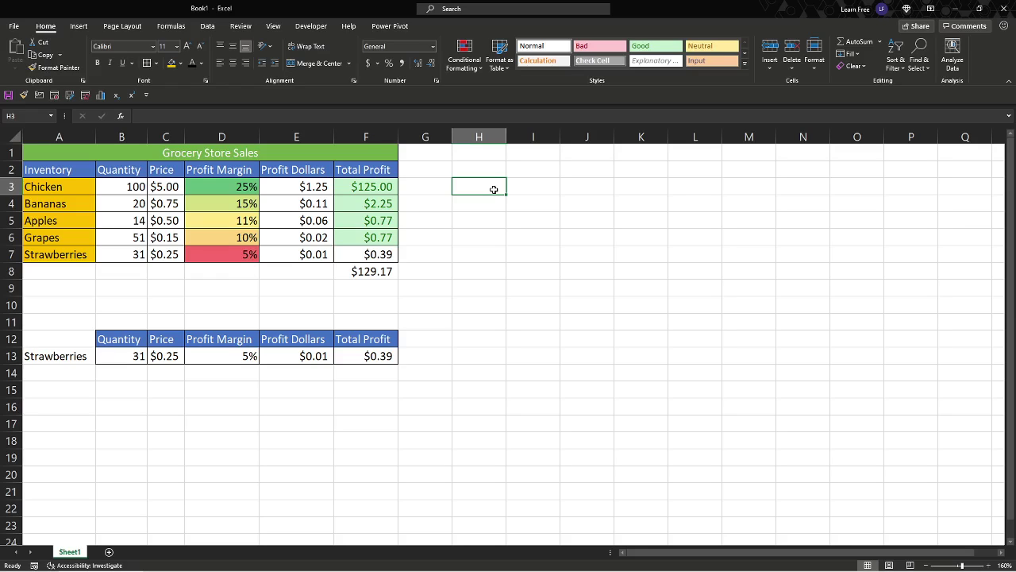
click(463, 219)
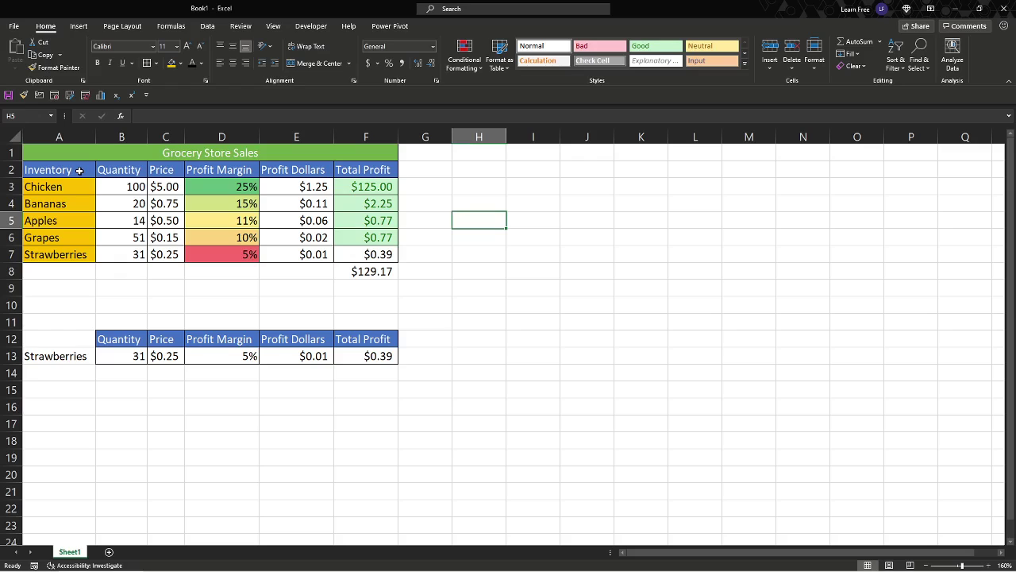
drag(79, 170, 375, 253)
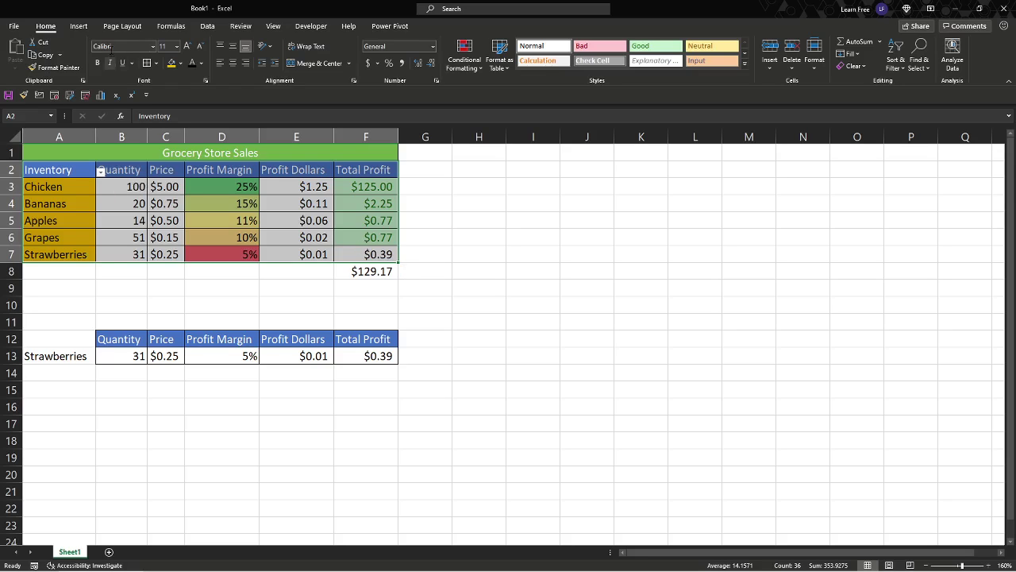
click(111, 202)
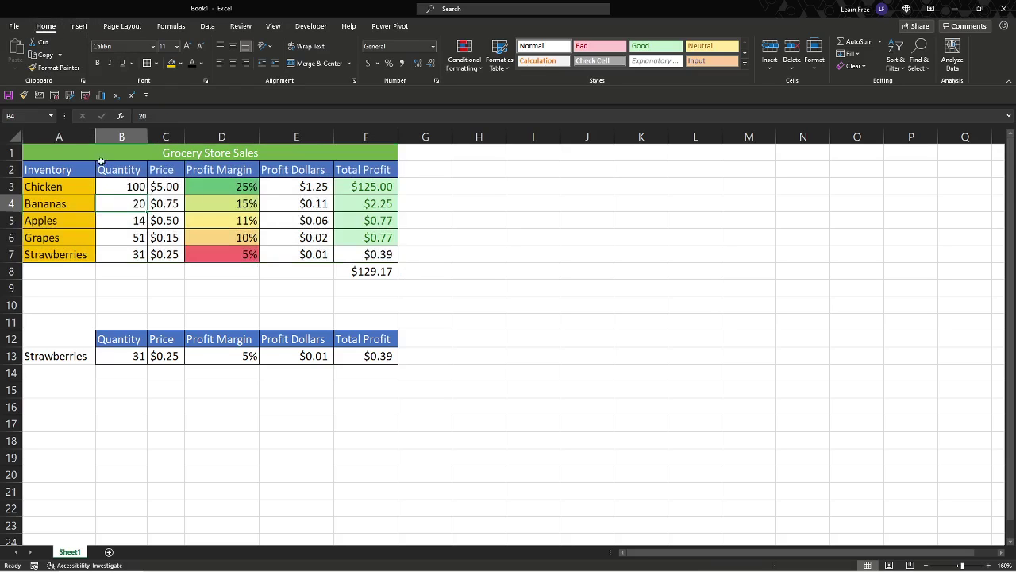
click(78, 25)
click(45, 25)
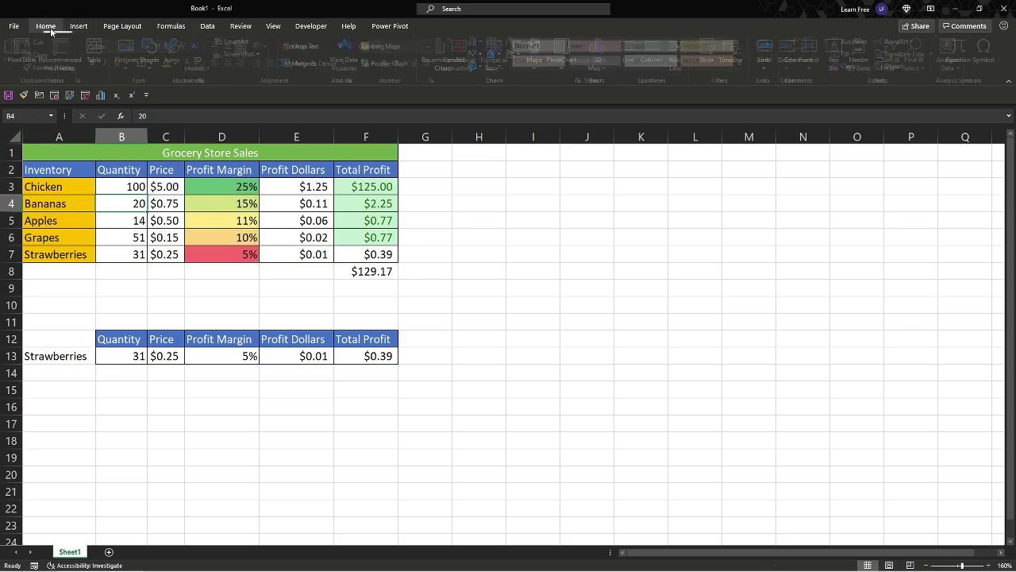
click(87, 26)
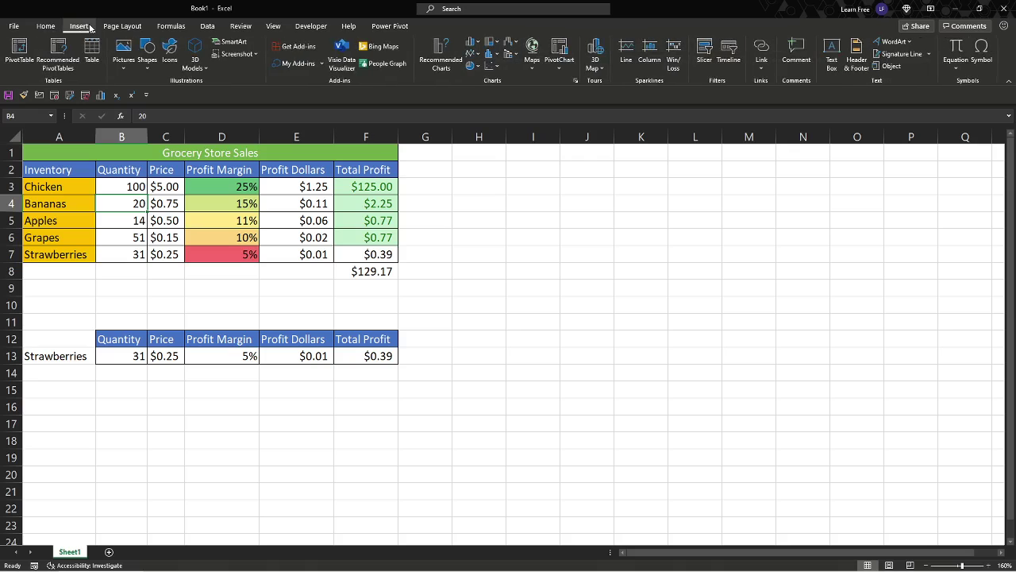
click(45, 25)
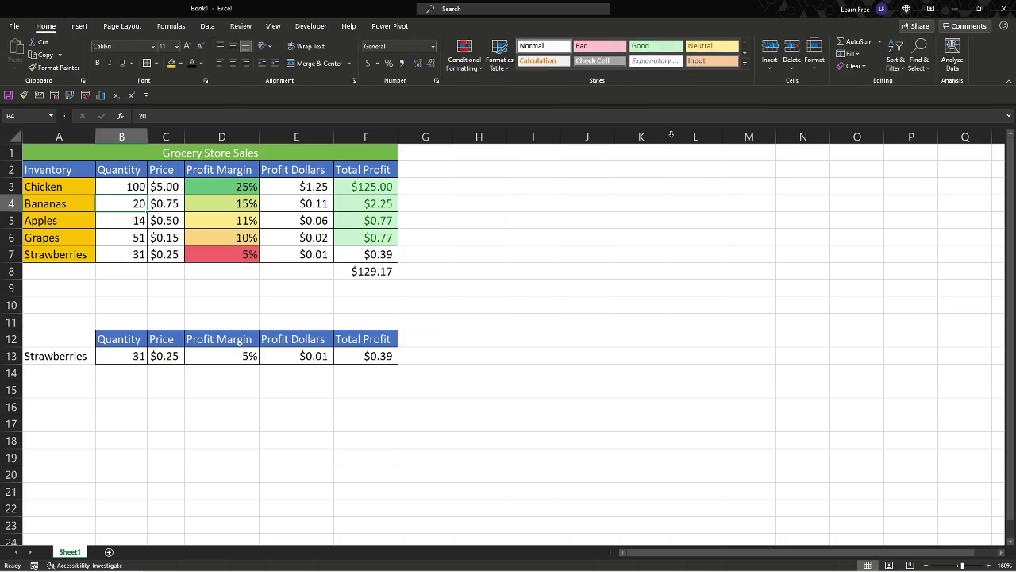
click(79, 27)
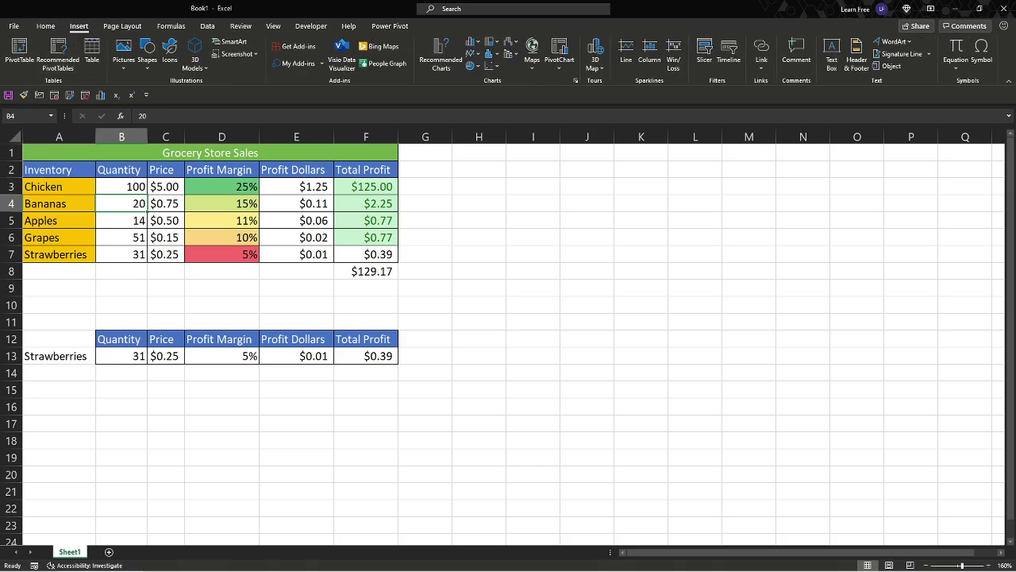
click(11, 54)
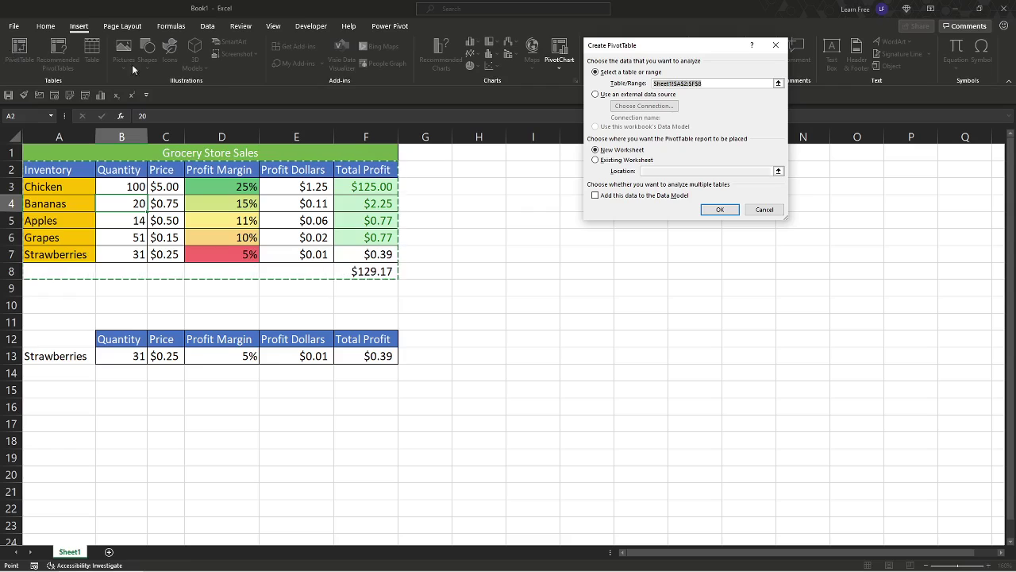
click(703, 83)
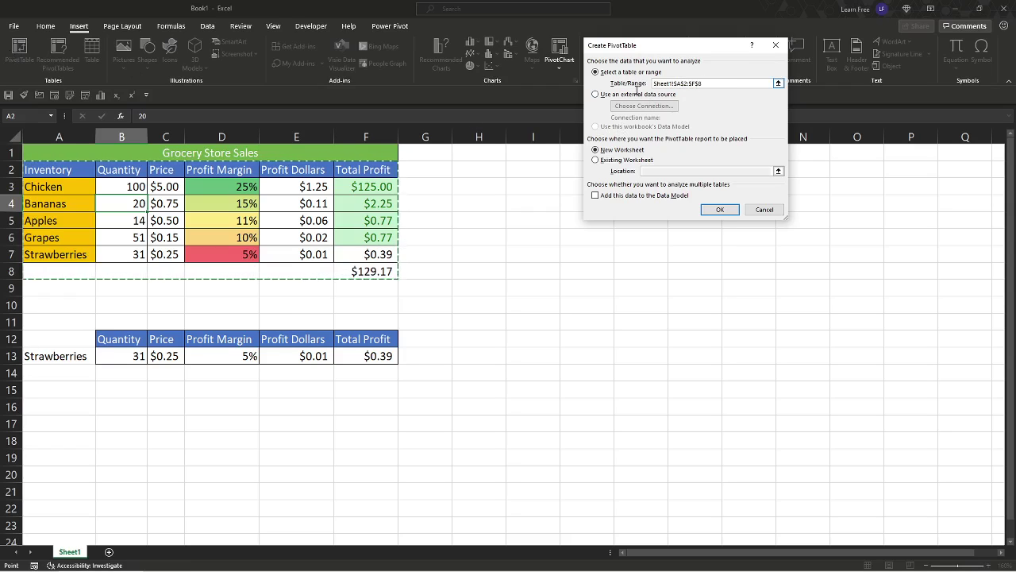
drag(703, 84, 624, 122)
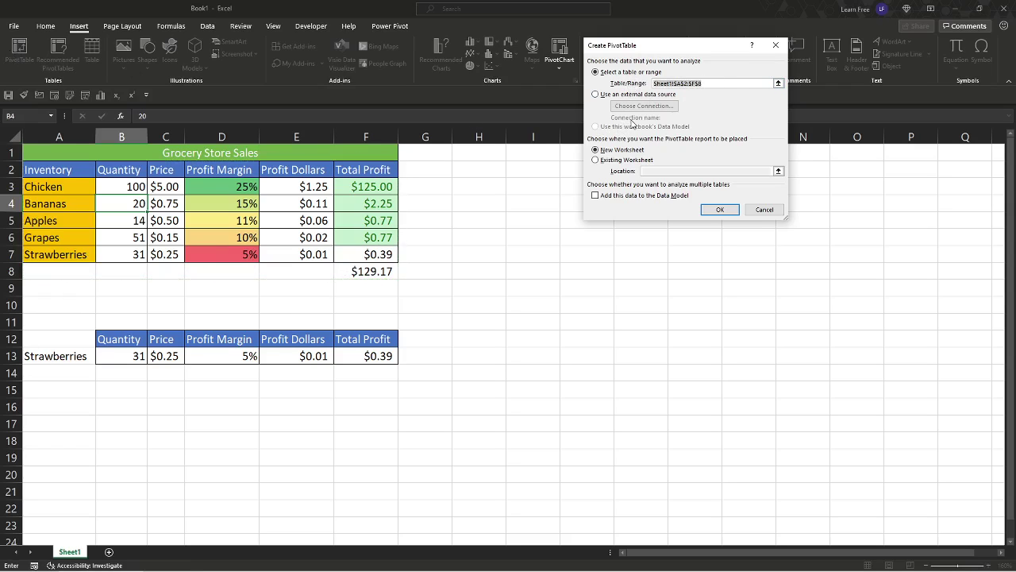
key(BackSpace)
drag(79, 173, 367, 258)
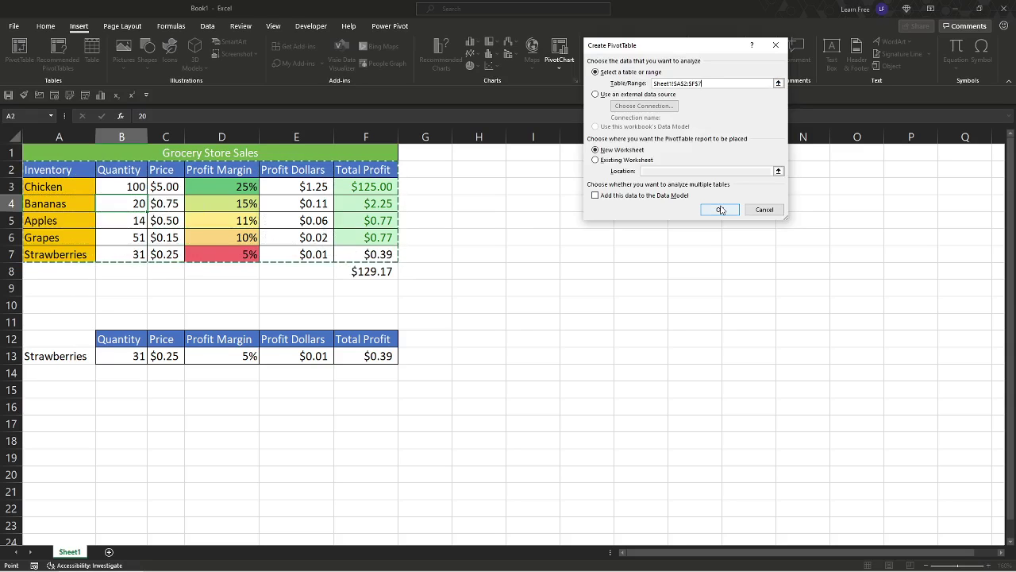
click(614, 162)
click(501, 234)
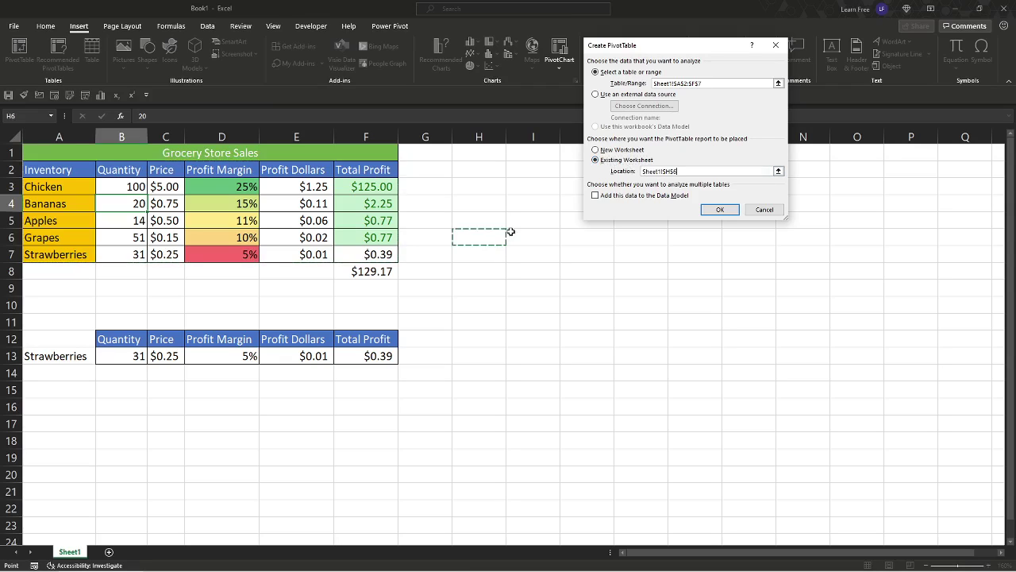
click(622, 151)
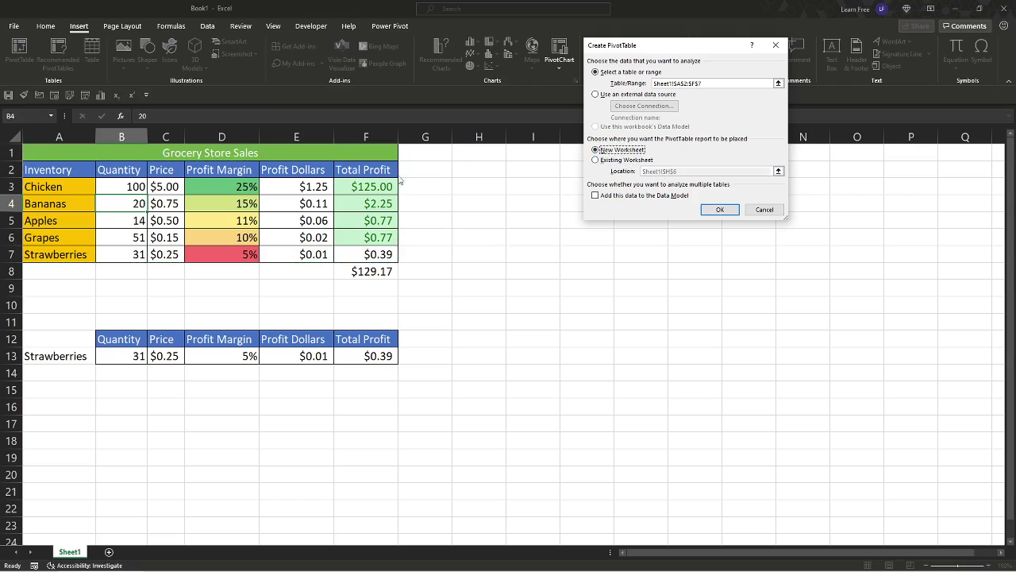
click(691, 83)
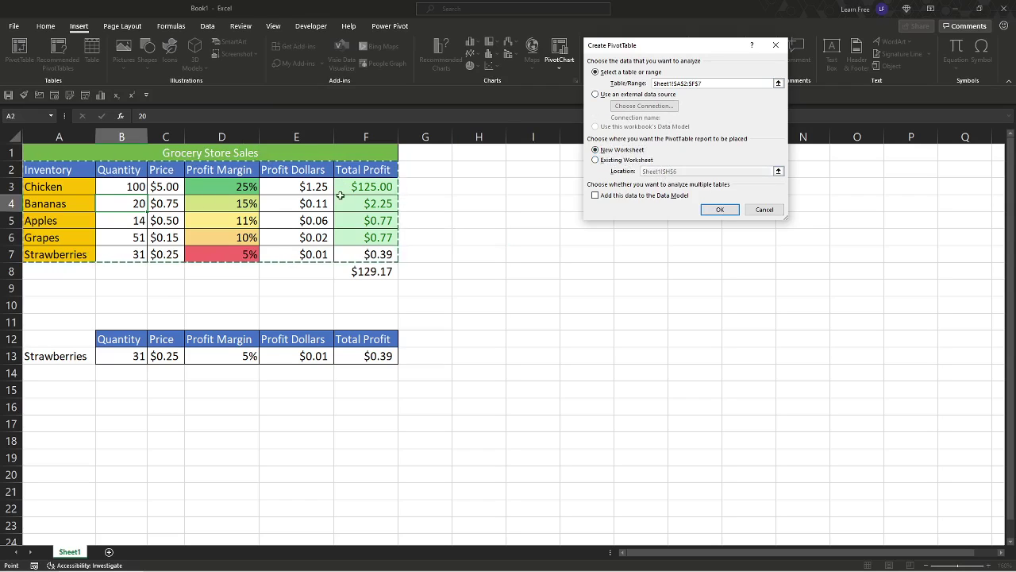
click(765, 210)
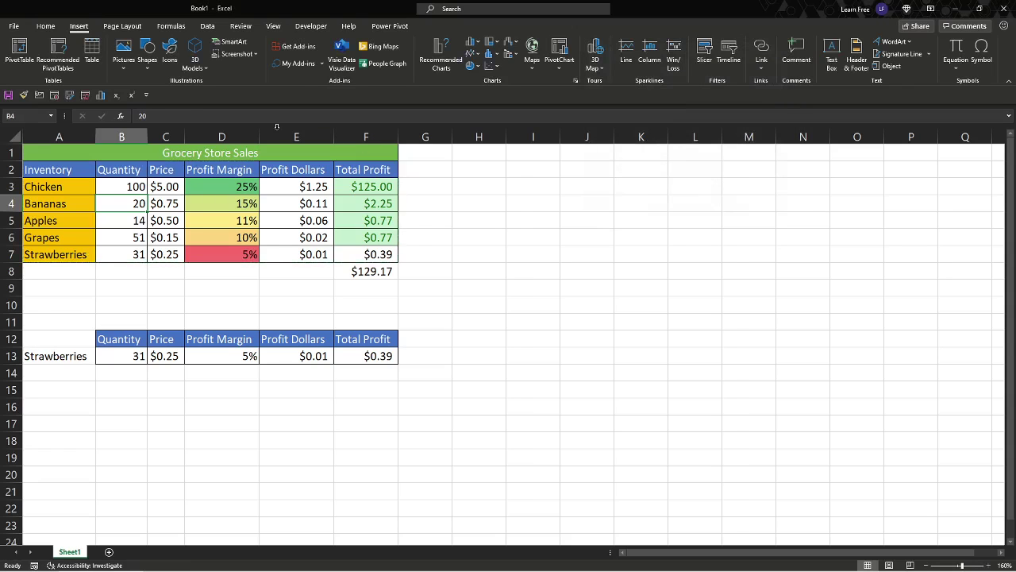
Create a PivotTable from the range A2:F7 on Sheet1, placed on a new worksheet
click(19, 55)
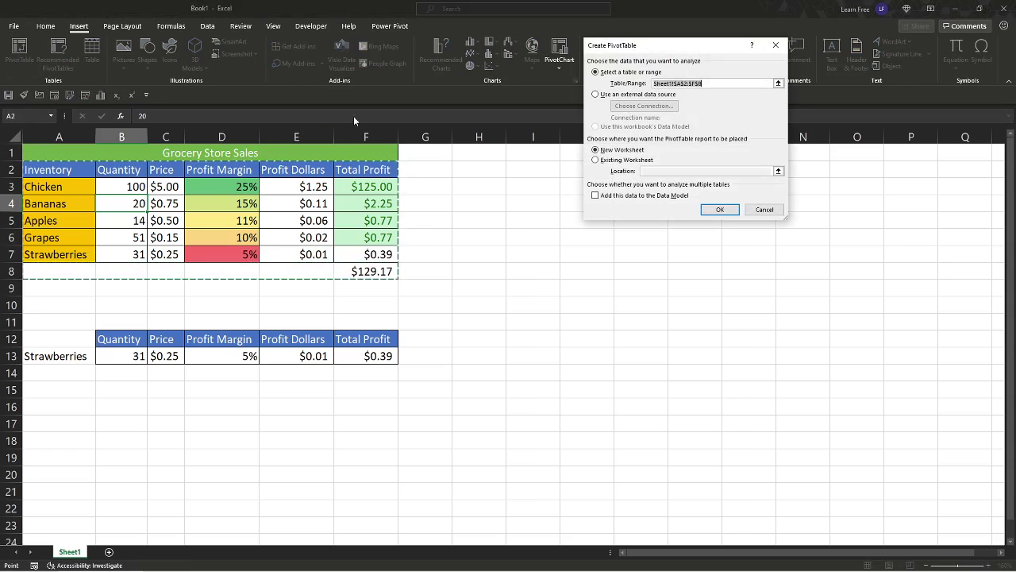
key(BackSpace)
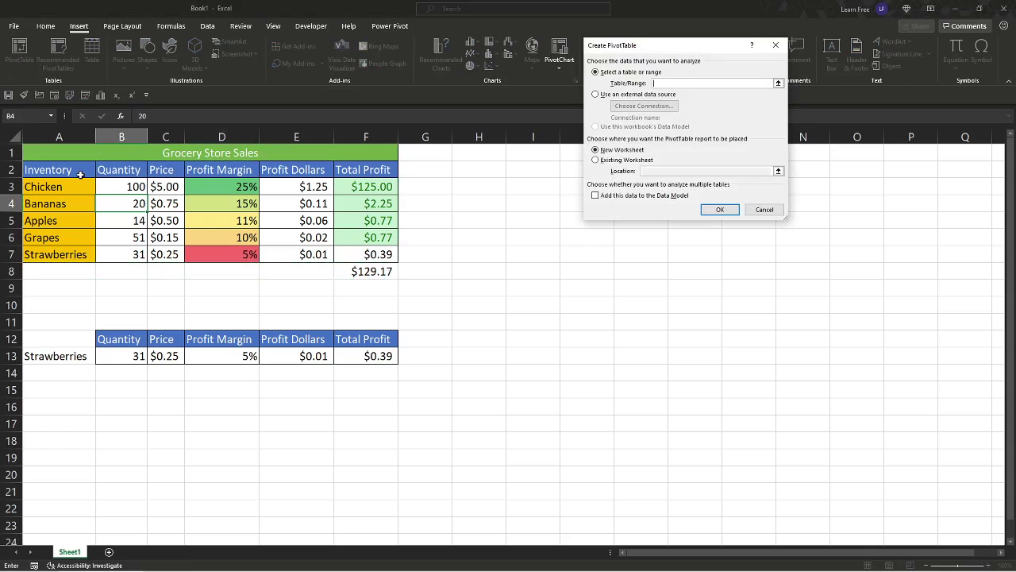
drag(81, 174, 359, 258)
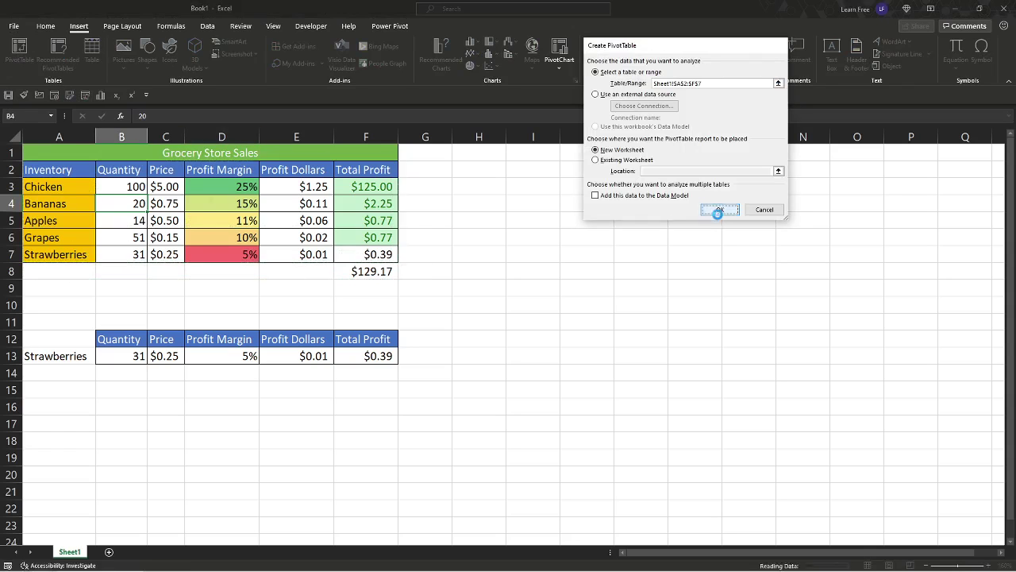
click(718, 210)
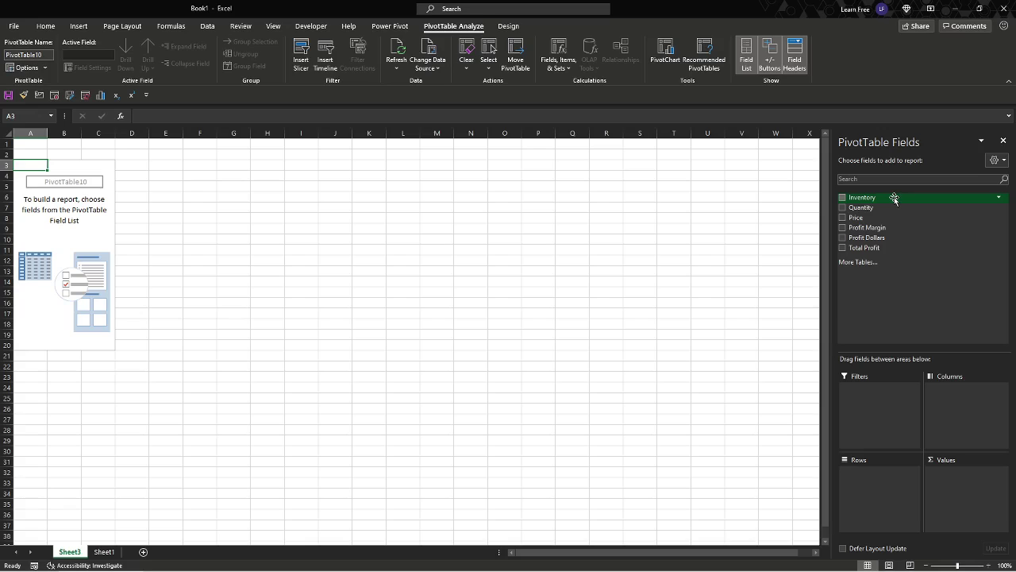
Put Inventory in the PivotTable rows and Profit Margin in the values, and format B4:B9 as percentages
drag(894, 198, 891, 488)
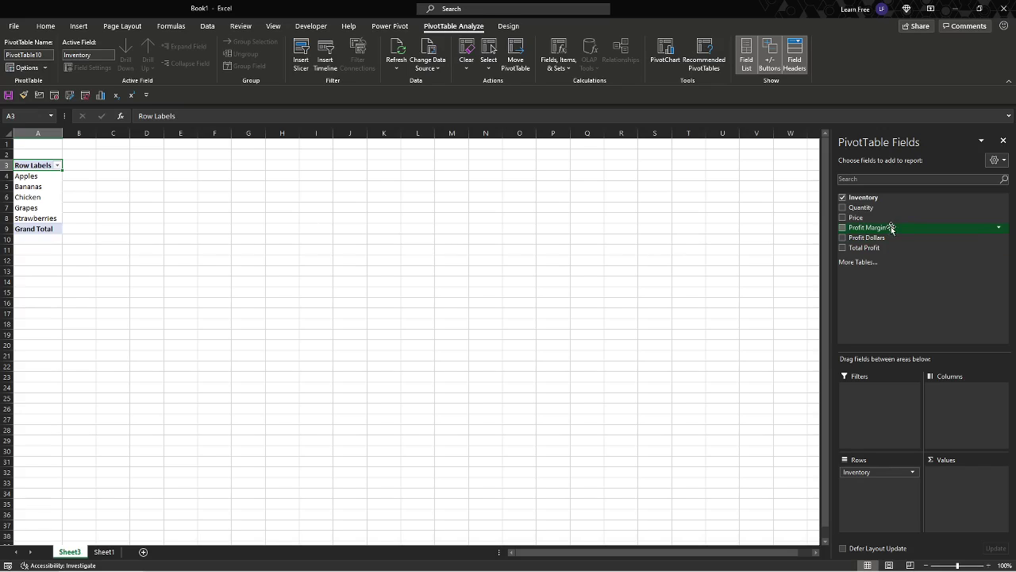
drag(890, 227, 967, 482)
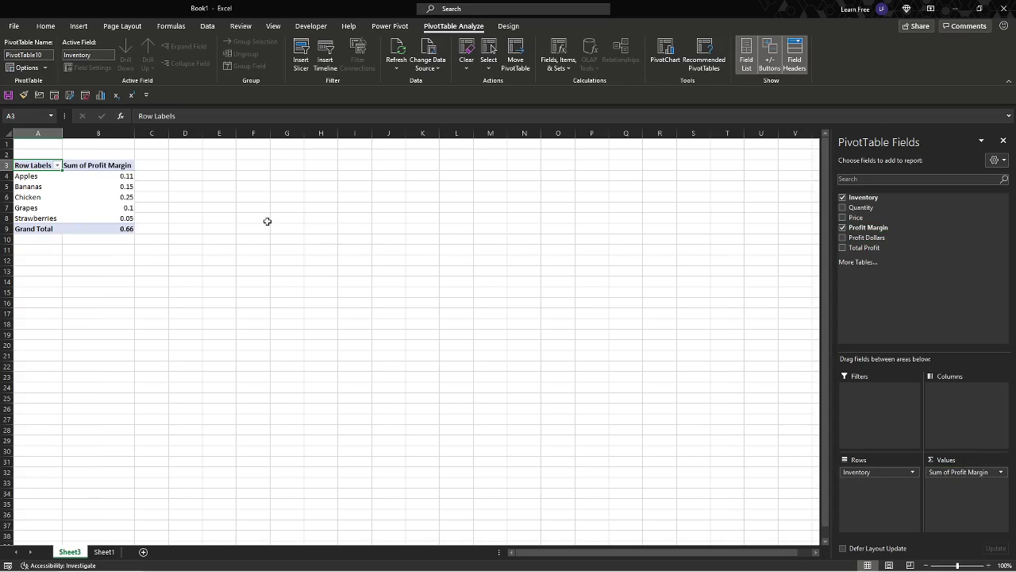
drag(108, 175, 109, 228)
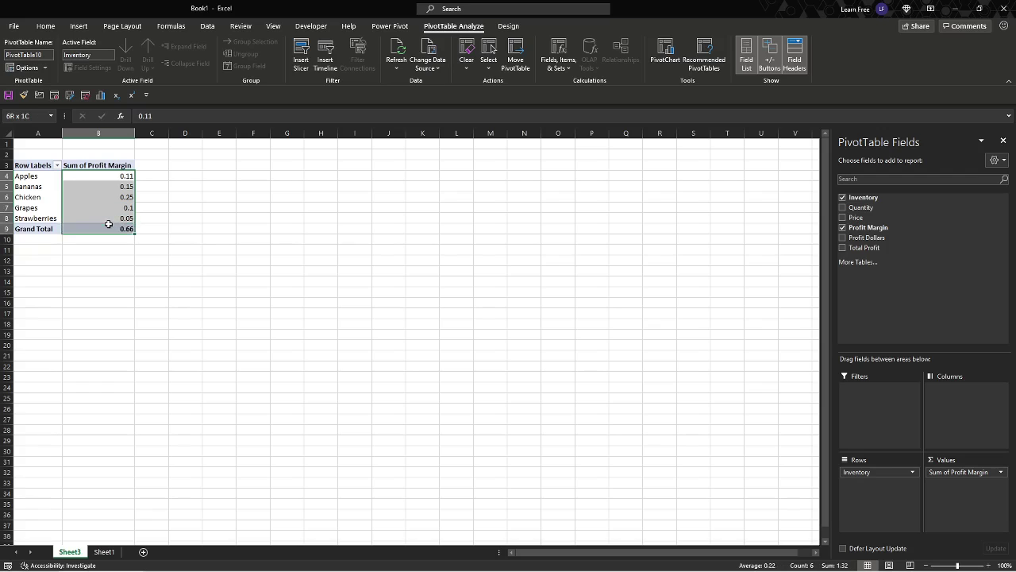
click(46, 26)
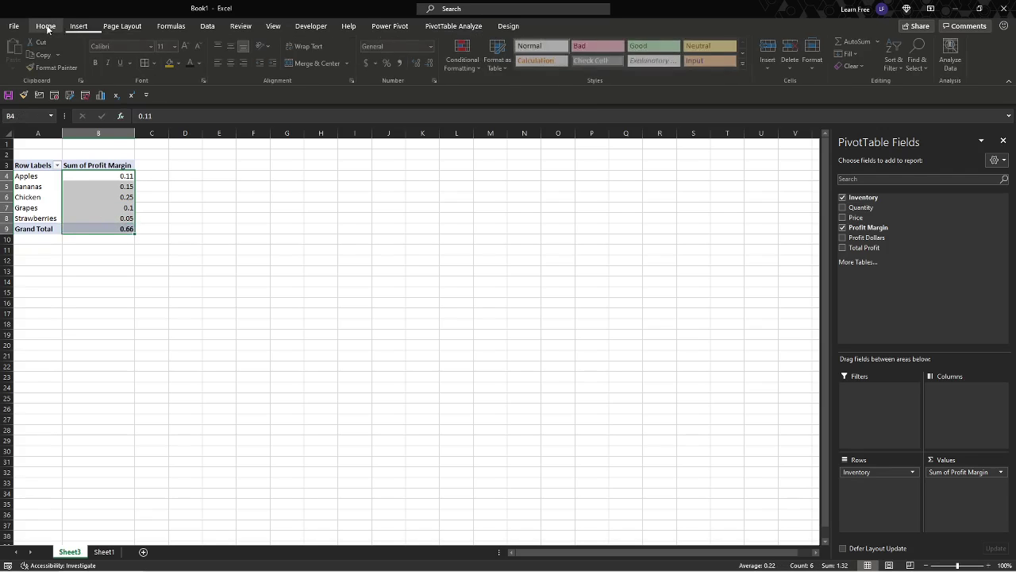
click(387, 63)
click(193, 188)
click(127, 186)
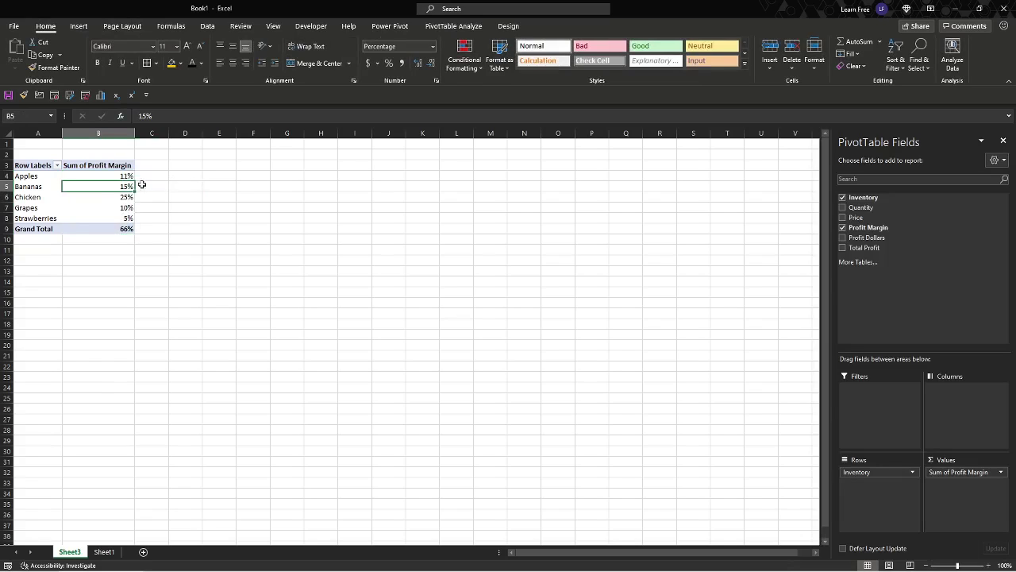
Try the Quantity field in the PivotTable's rows and as a report filter, and remove it from the layout
mouse_move(112, 188)
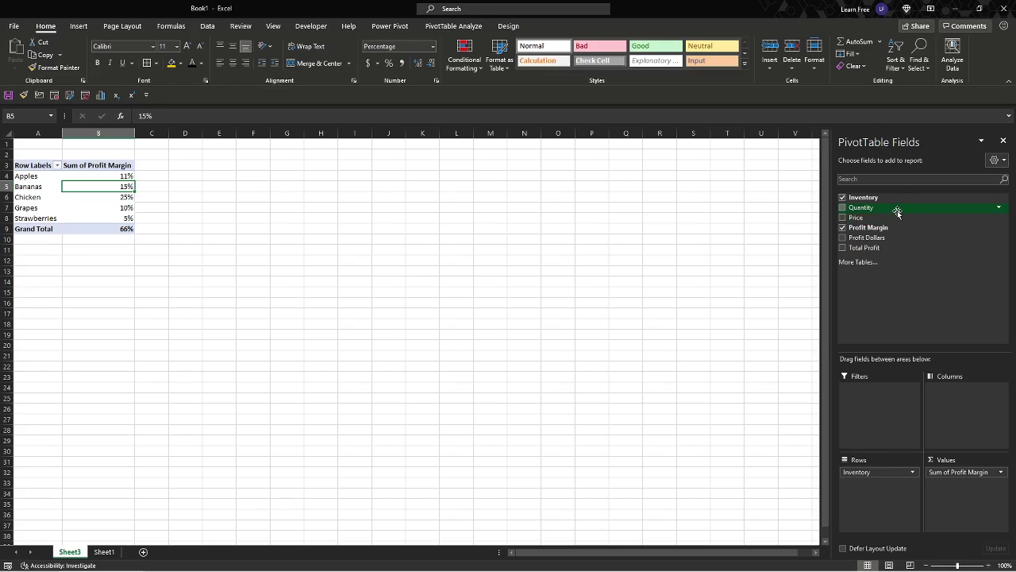
drag(897, 212, 884, 498)
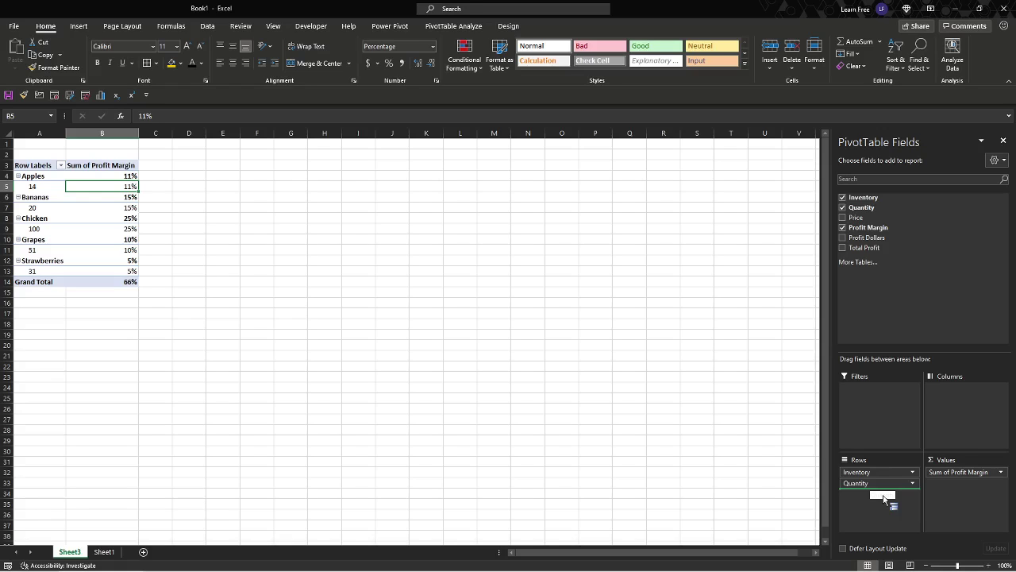
drag(885, 488, 880, 435)
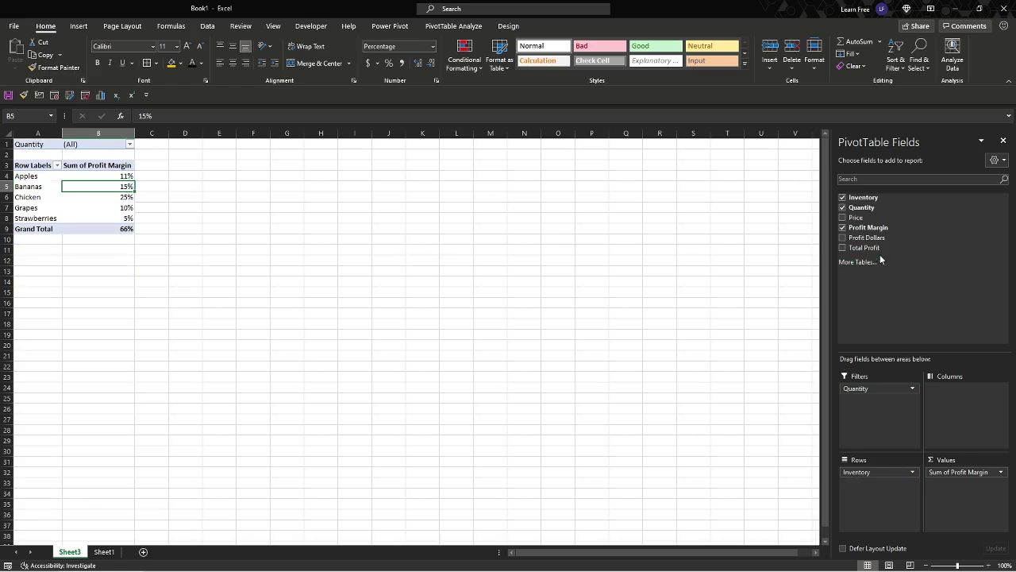
drag(875, 388, 890, 311)
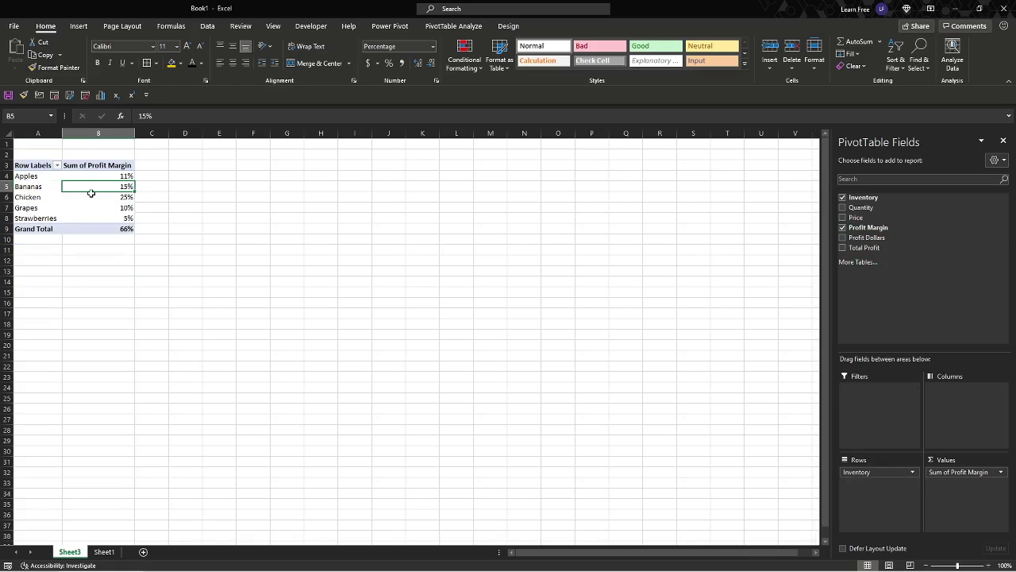
Insert slicers for Inventory and Profit Margin and arrange them side by side over columns G to M, starting at row 1
click(80, 26)
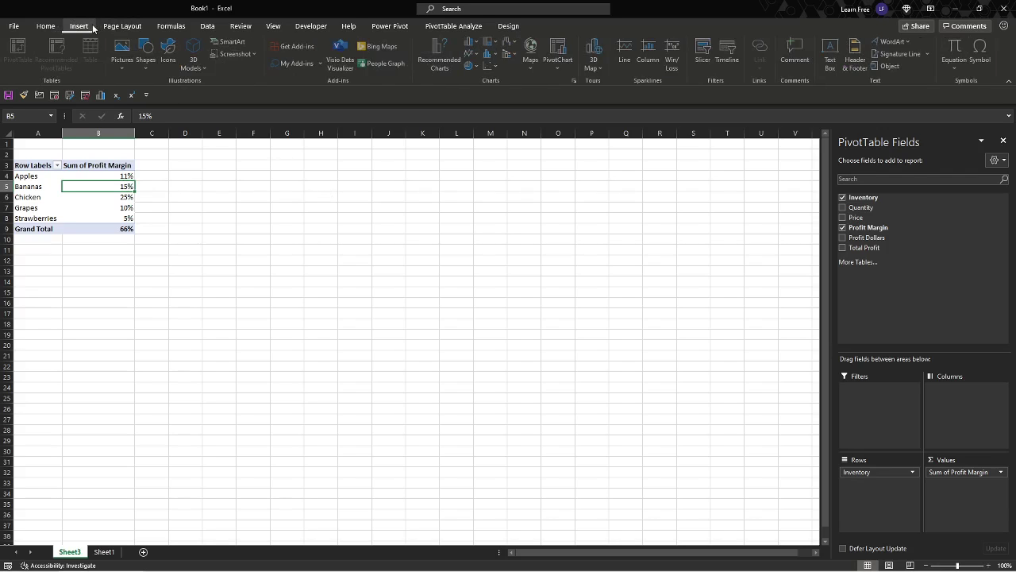
click(708, 54)
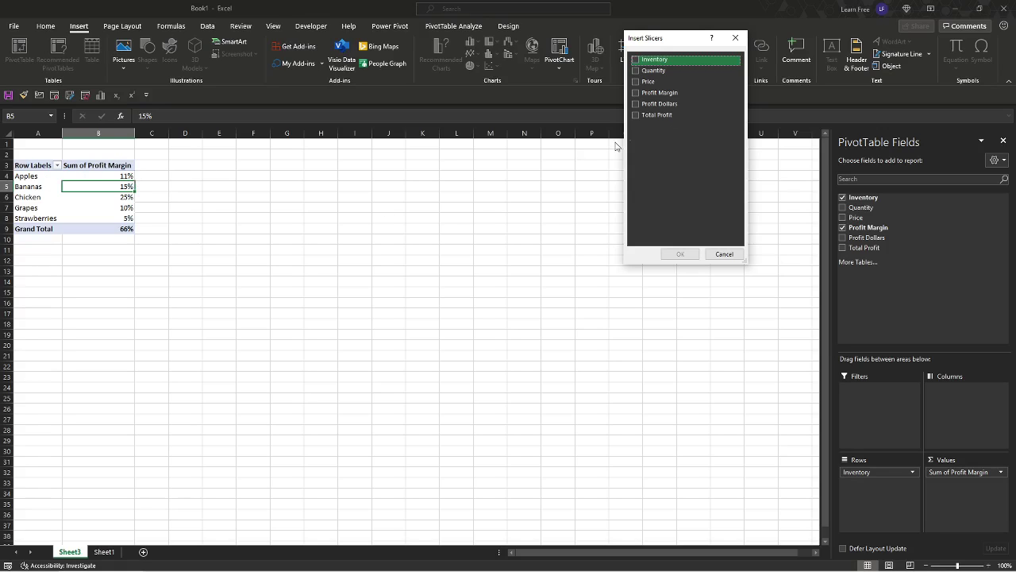
click(638, 61)
click(647, 93)
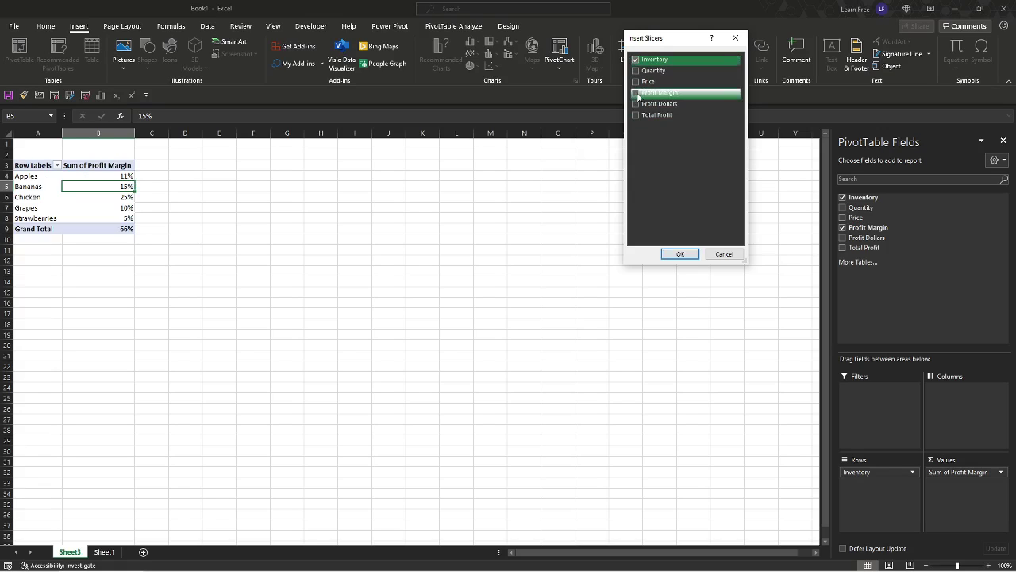
click(679, 254)
drag(406, 266, 297, 141)
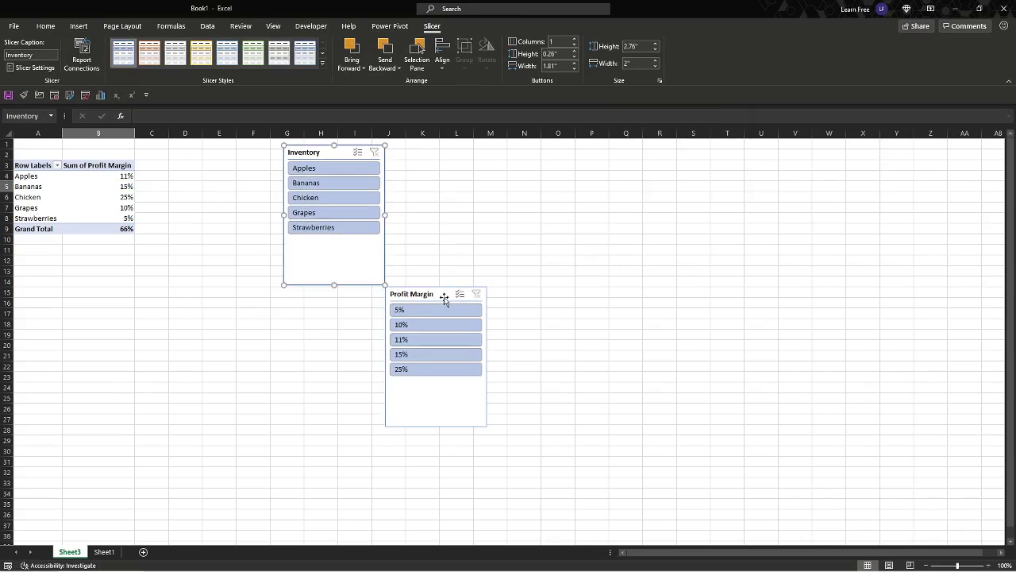
drag(444, 298, 447, 159)
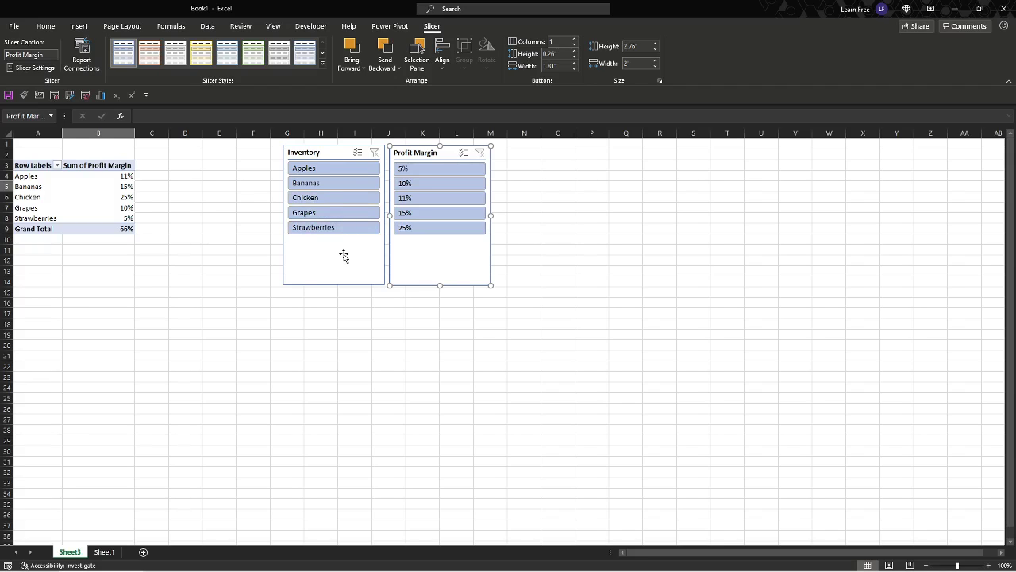
Test the Inventory slicer by filtering the PivotTable to Strawberries, Chicken, Grapes and Apples one at a time
click(347, 229)
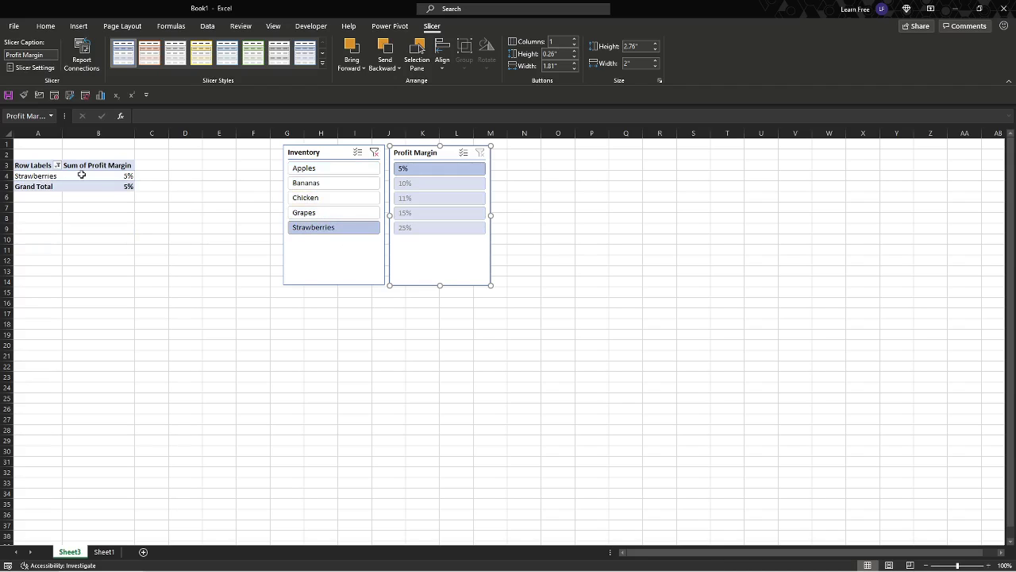
click(332, 199)
click(332, 211)
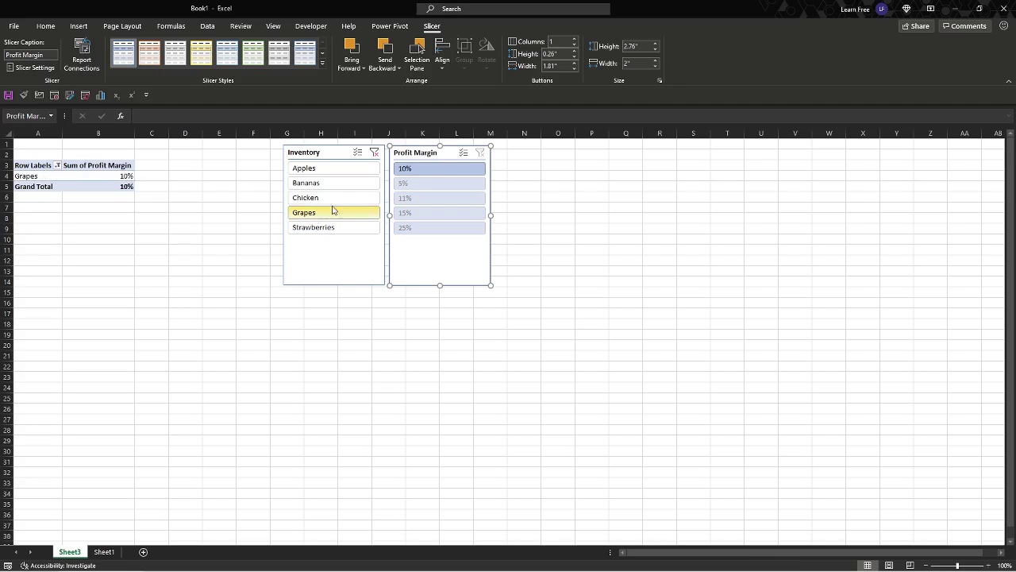
click(336, 169)
Filter the PivotTable's Row Labels to Chicken only and switch that filter to Grapes only
click(57, 165)
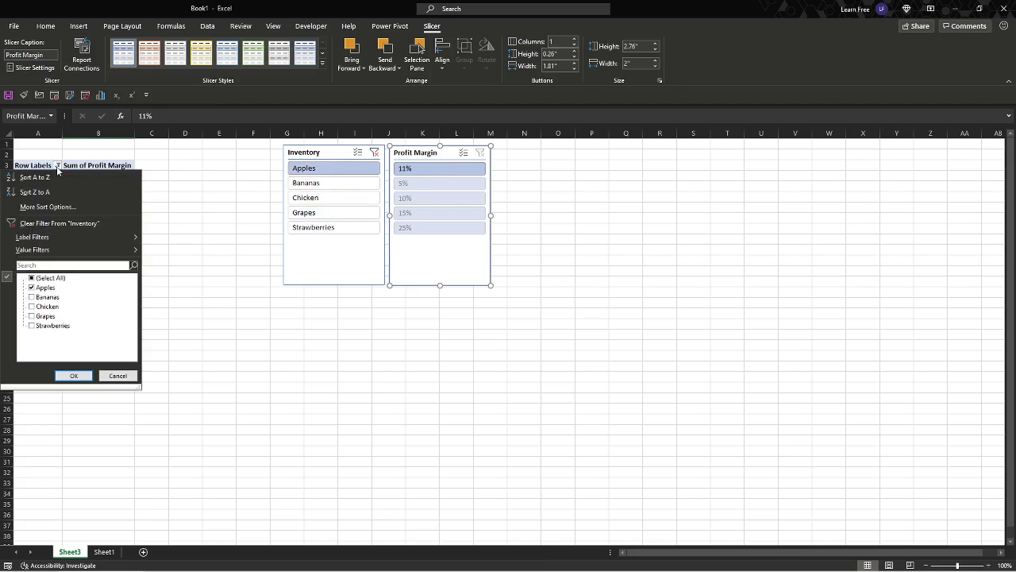
click(160, 199)
click(132, 191)
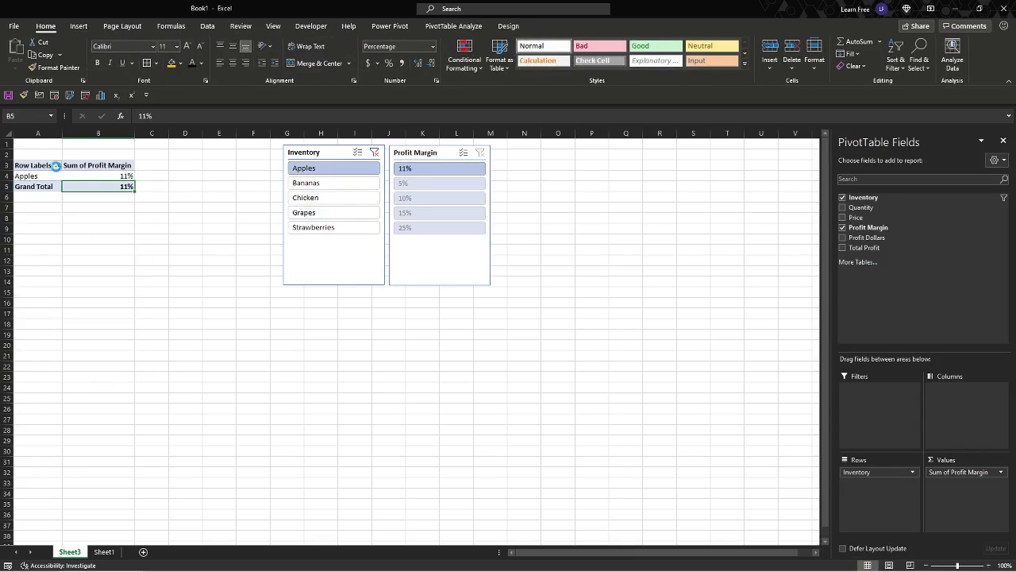
click(56, 165)
click(32, 288)
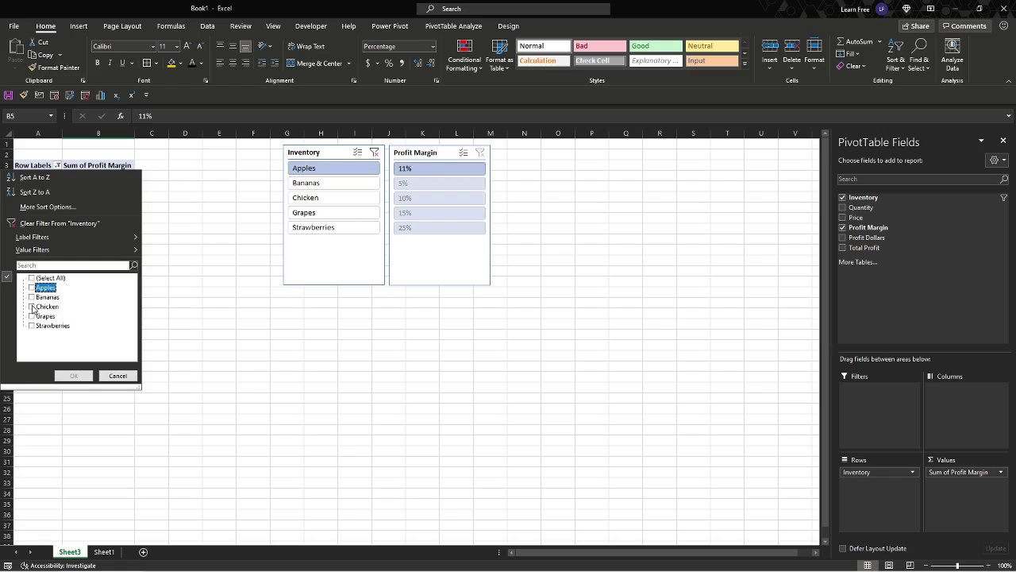
click(32, 307)
click(74, 375)
click(57, 165)
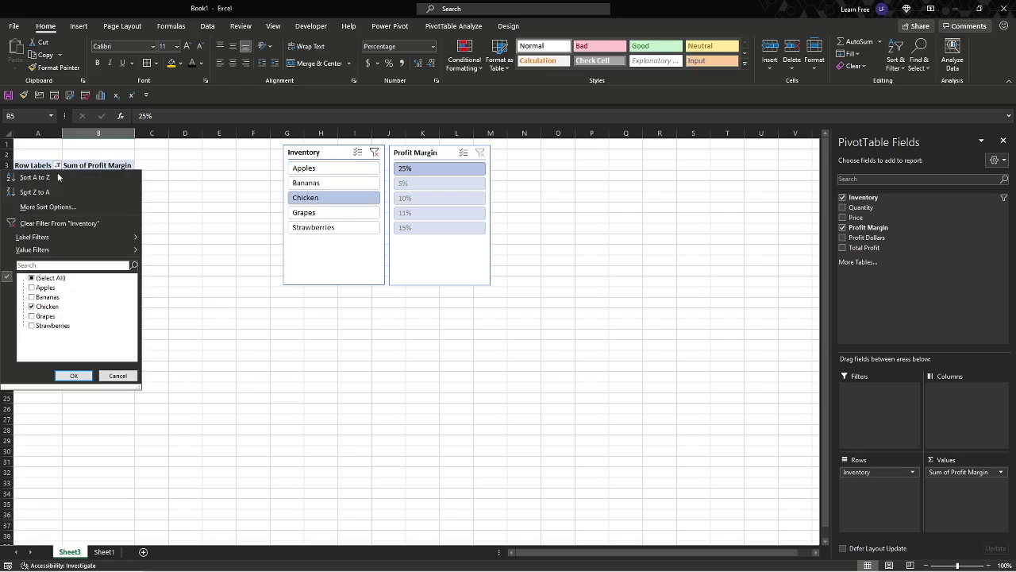
click(32, 307)
click(32, 316)
click(74, 376)
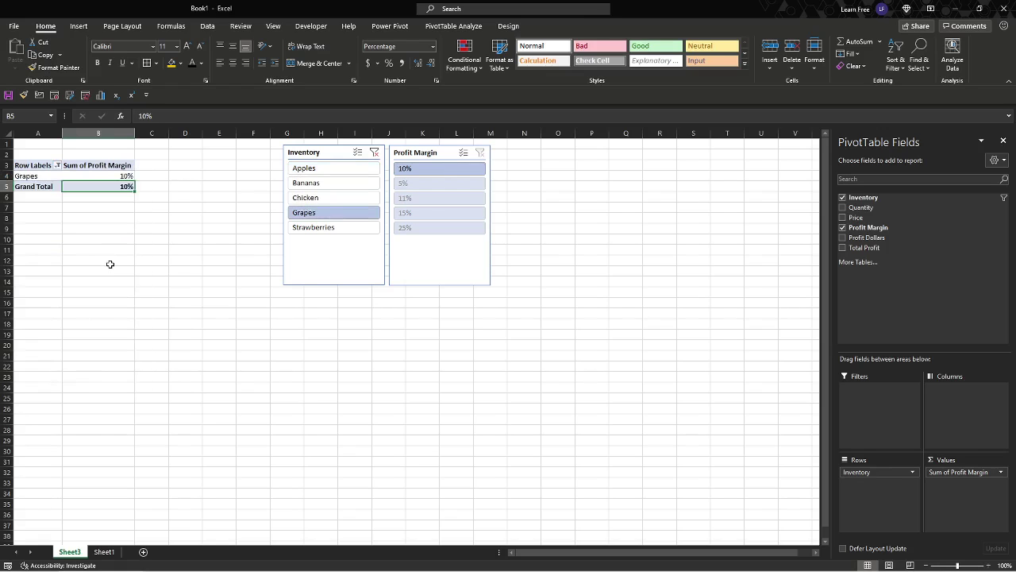
Filter the Inventory slicer to Bananas and to Apples, and clear the slicer's filter
click(335, 184)
click(336, 169)
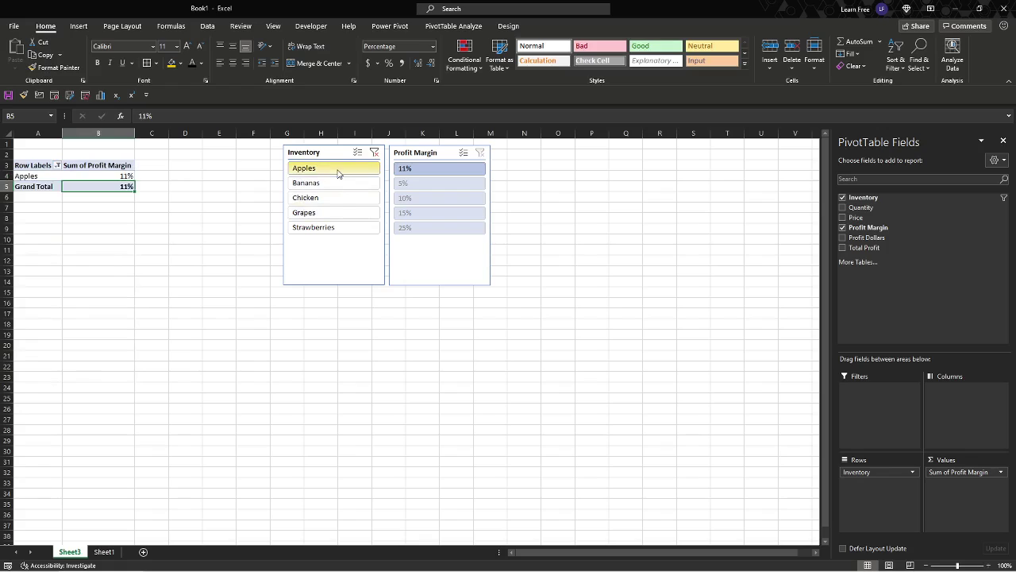
click(374, 151)
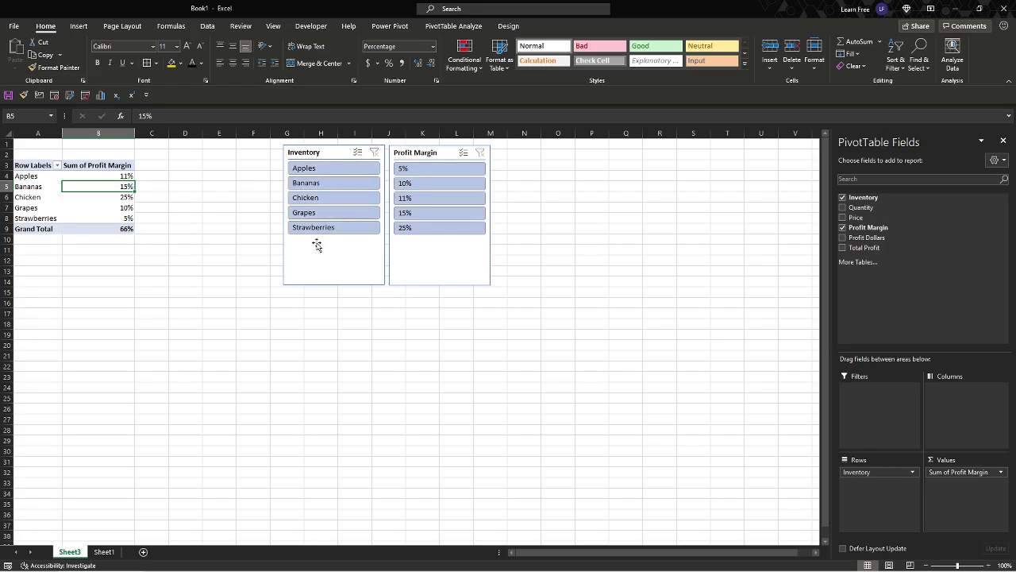
Enable multi-select in the Inventory slicer and exclude Apples and Grapes, keeping Bananas, Chicken and Strawberries selected
click(358, 153)
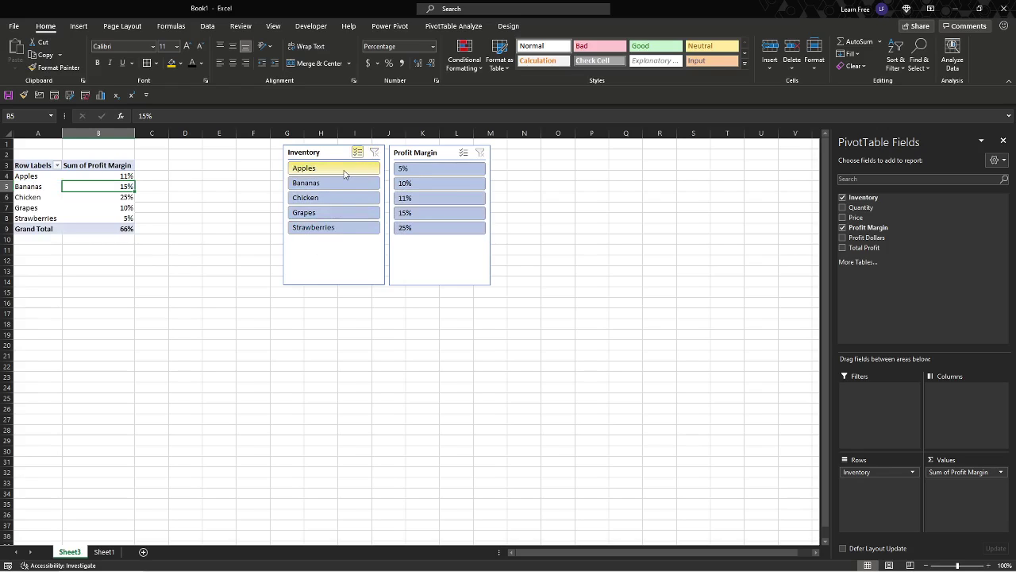
click(344, 212)
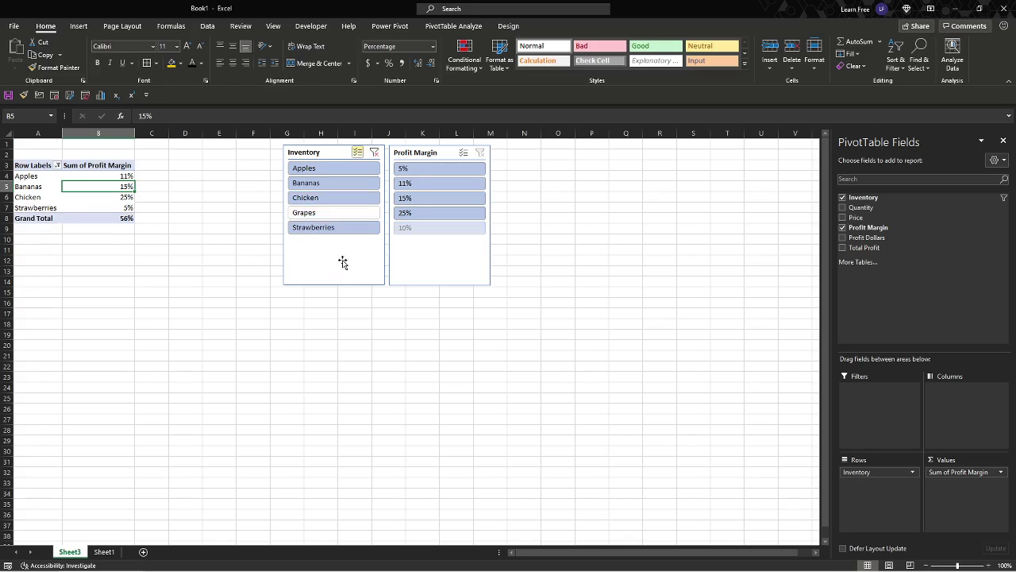
click(345, 198)
click(346, 170)
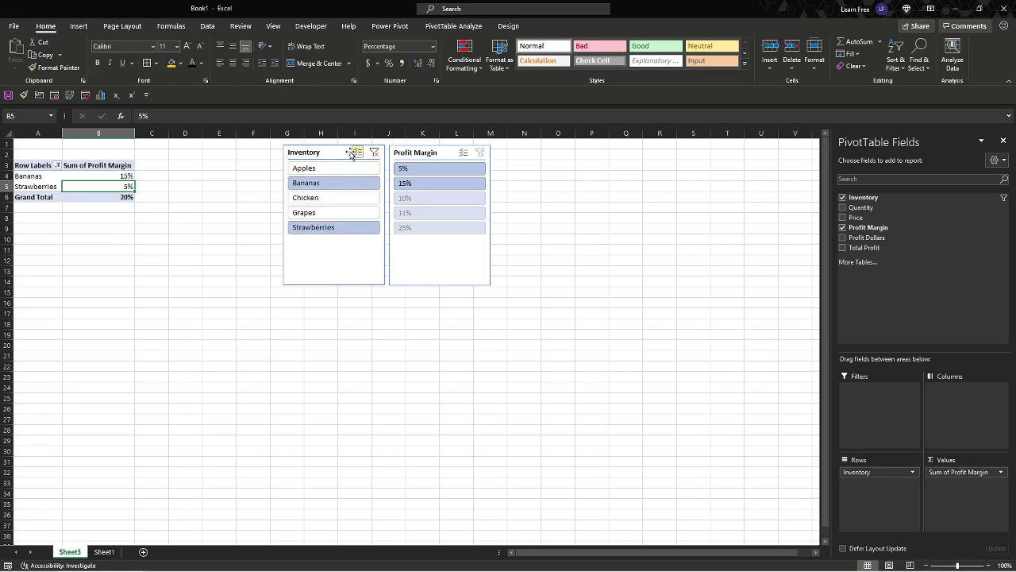
click(340, 204)
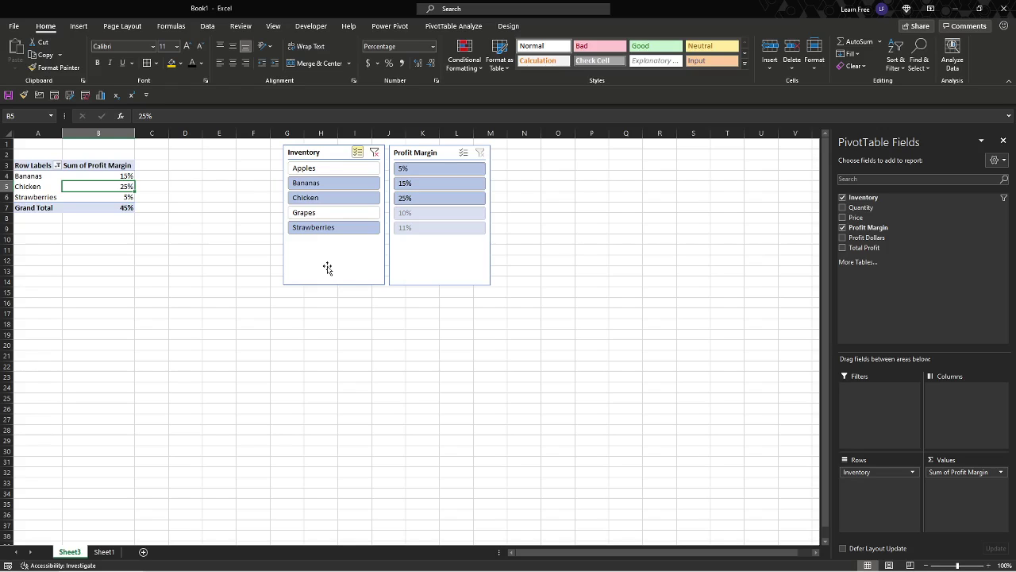
click(327, 268)
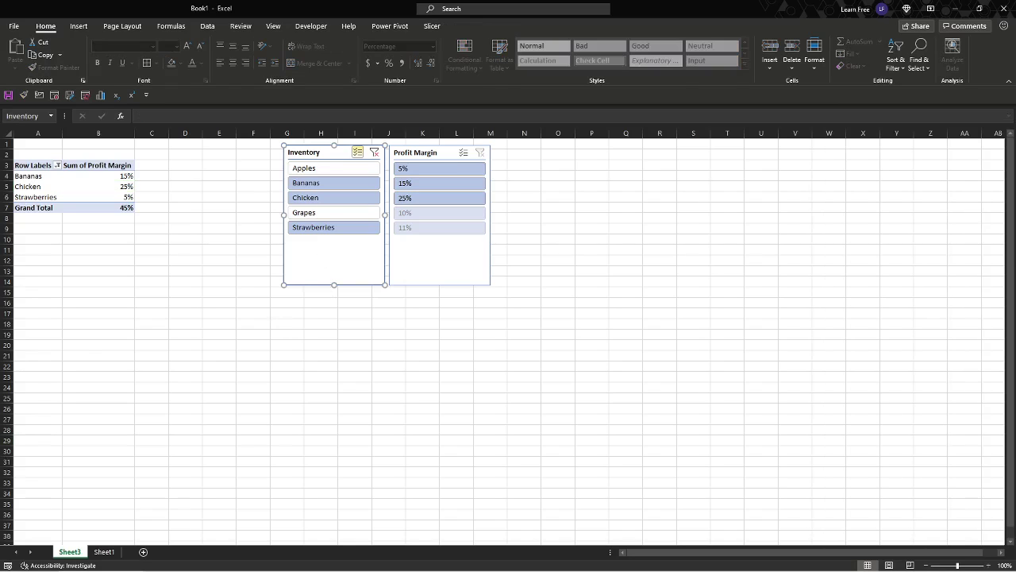